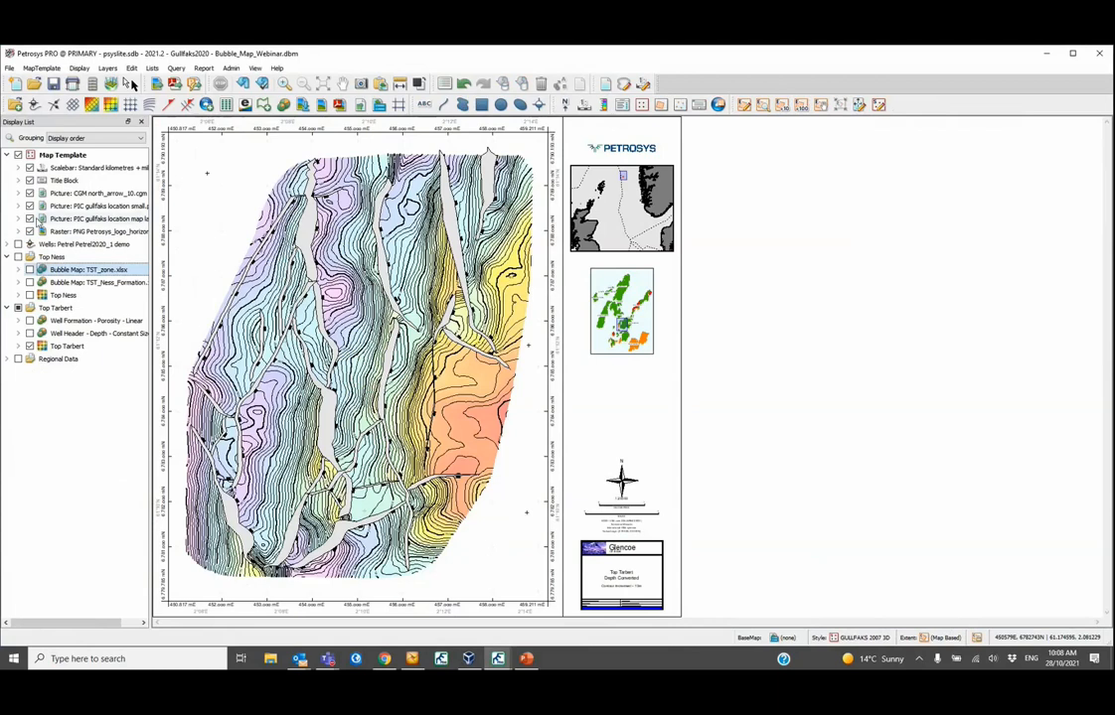
Step: Show the Petrel wells layer and set its full well path to solid line style 1 with scaled width
left_click(17, 246)
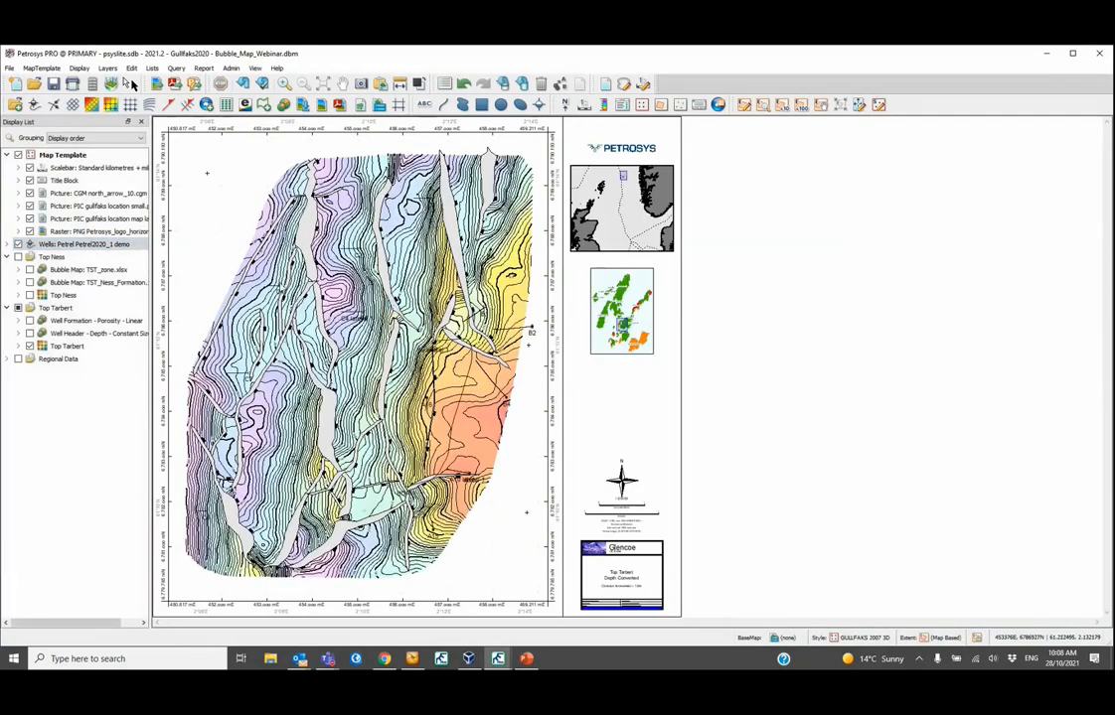
double_click(83, 246)
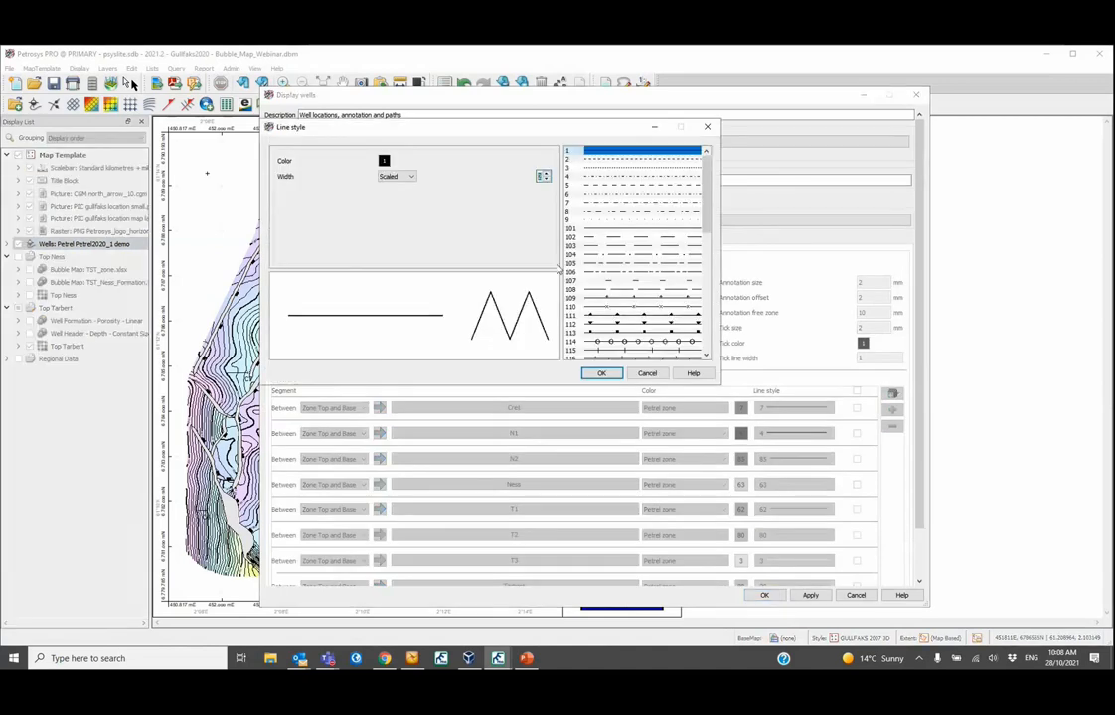
left_click(601, 373)
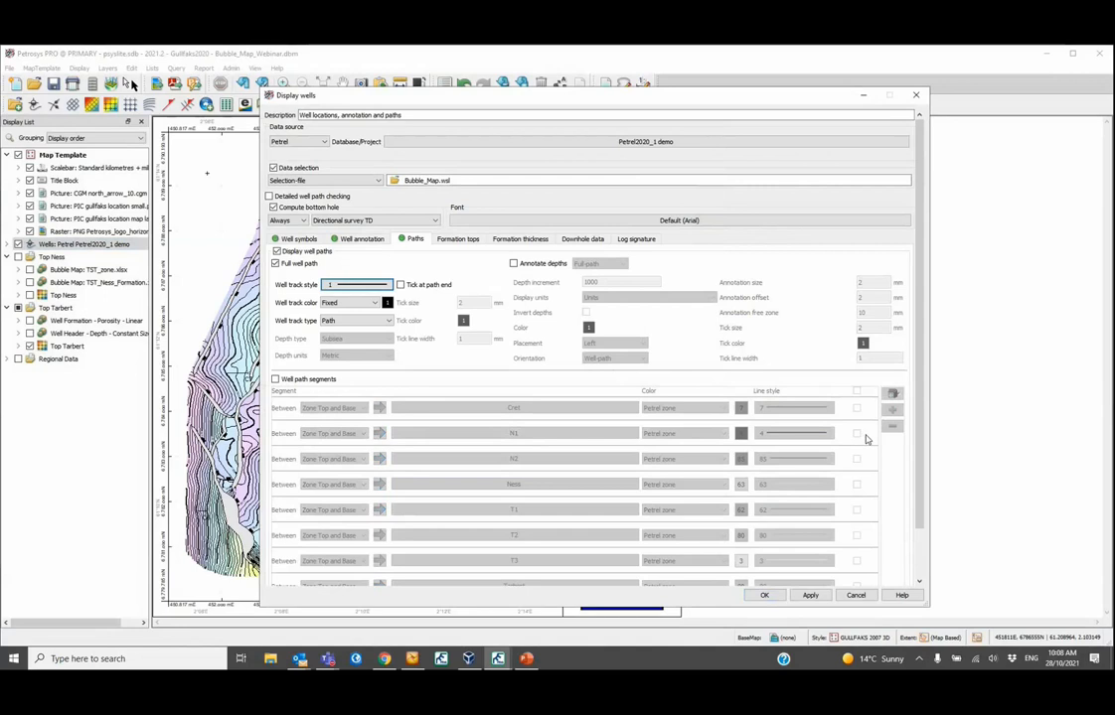
Step: Enable well path segments on the wells layer and apply a solid, scaled-width line style to all the zone segments at once
left_click(275, 379)
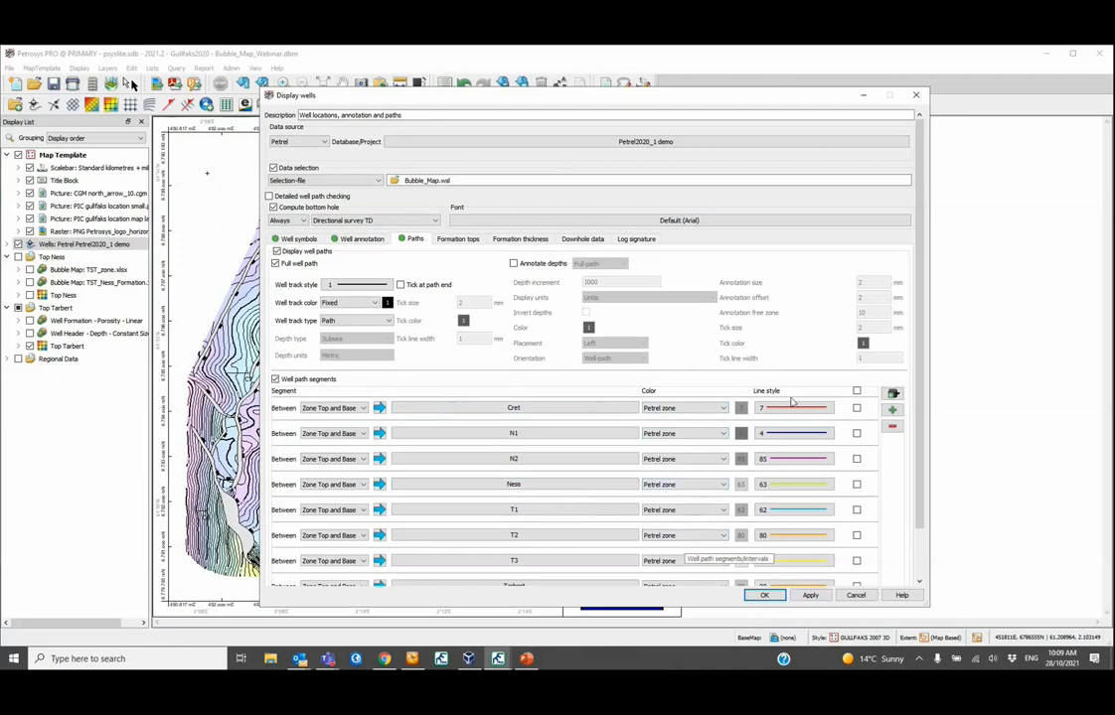
left_click(856, 393)
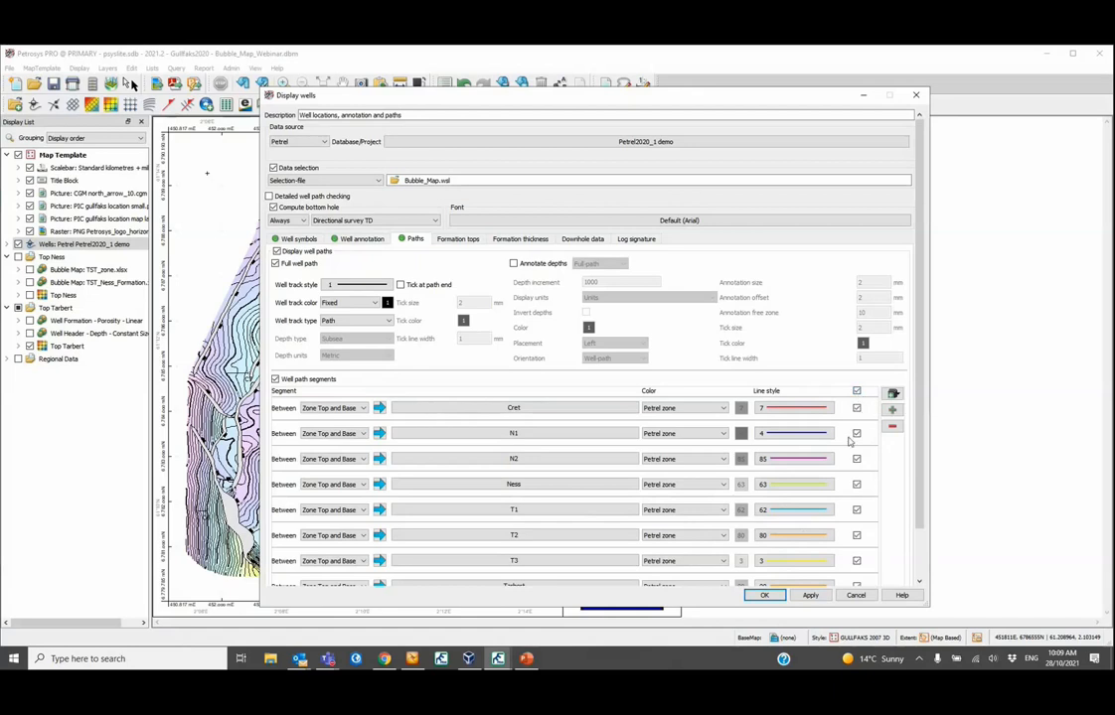
left_click(770, 394)
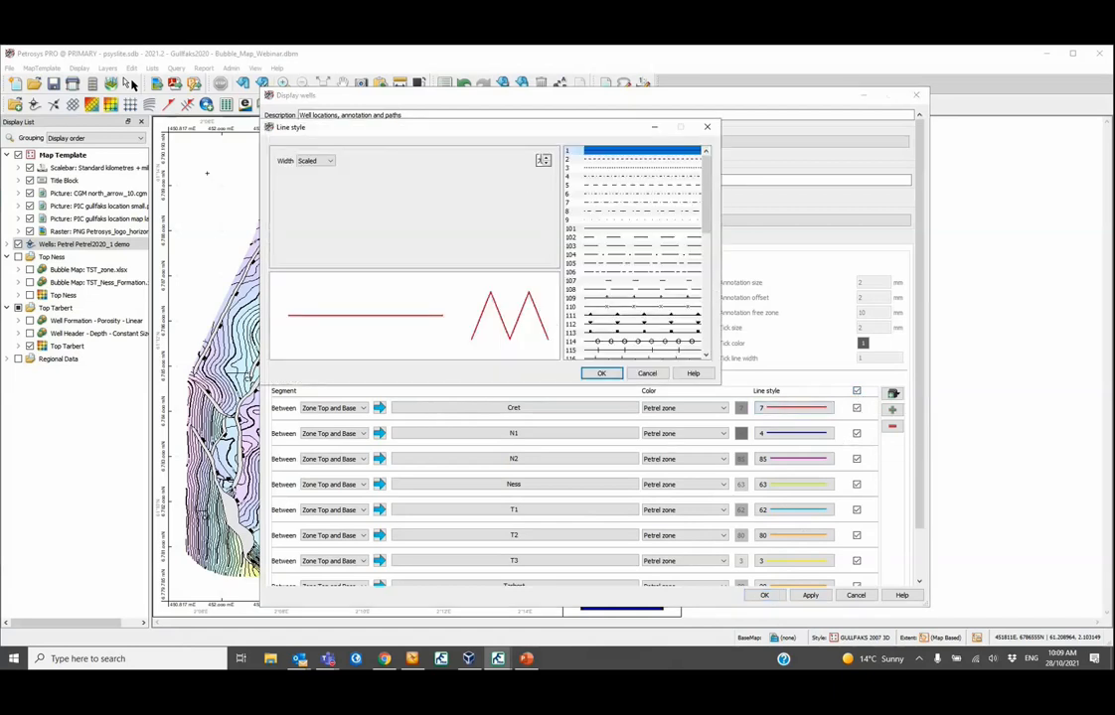
left_click(601, 374)
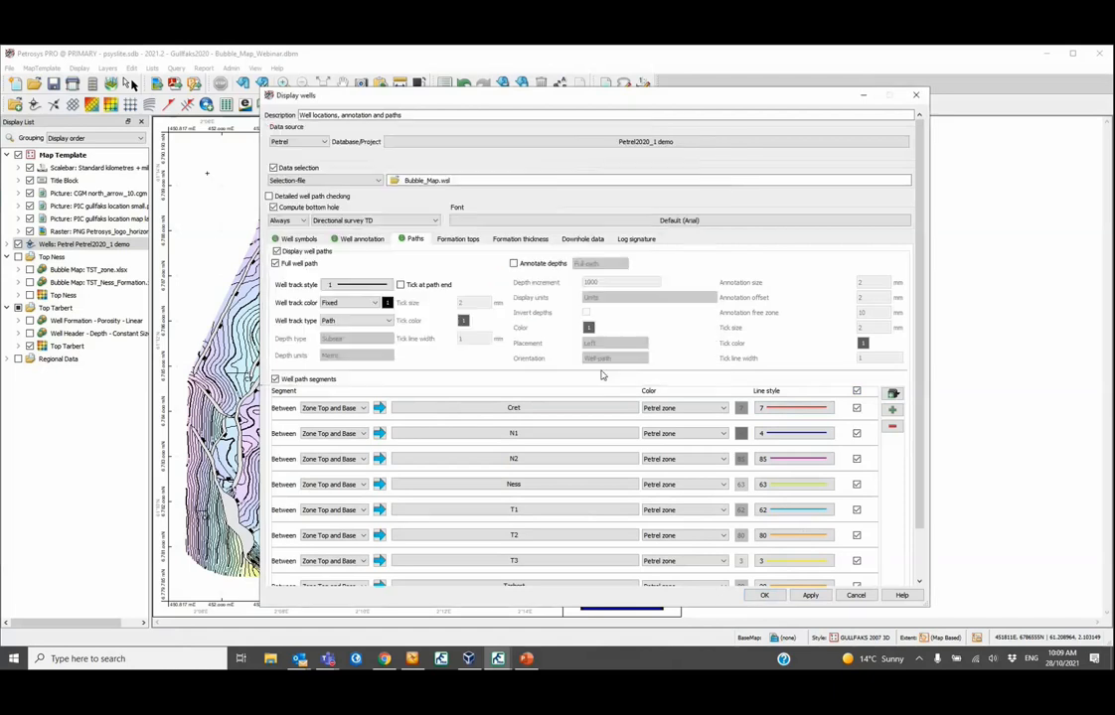
left_click(763, 596)
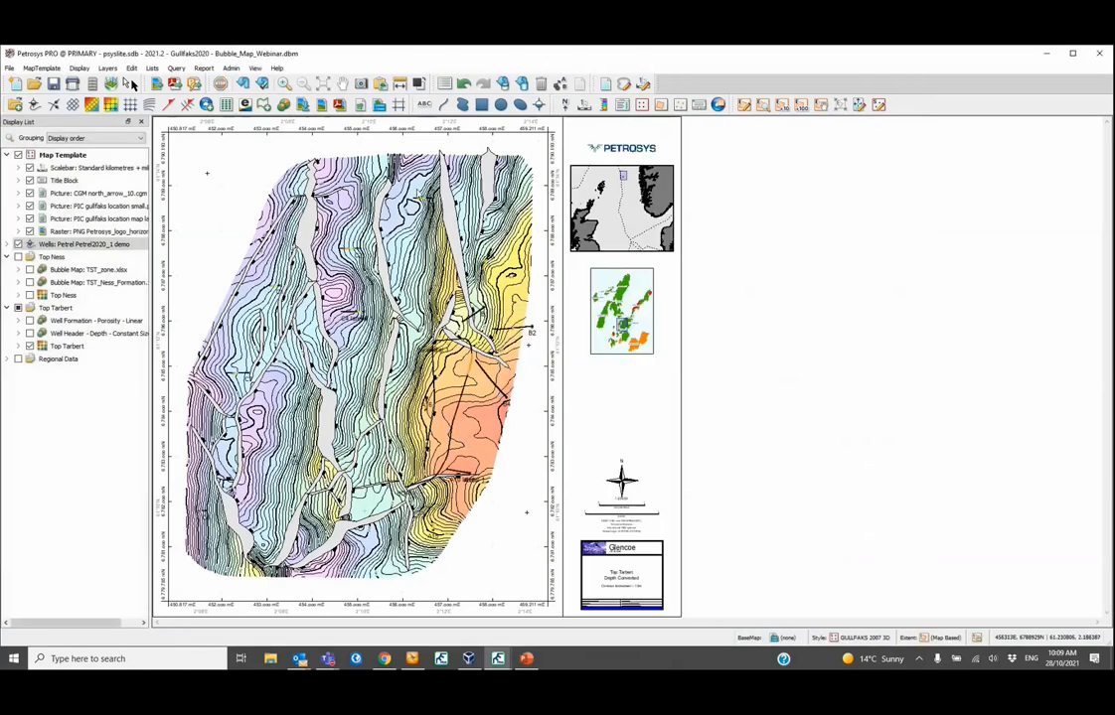
Step: Display the formation tops on the Petrel wells layer, with annotations colored by Petrel formation
scroll(503, 193, "up", 4)
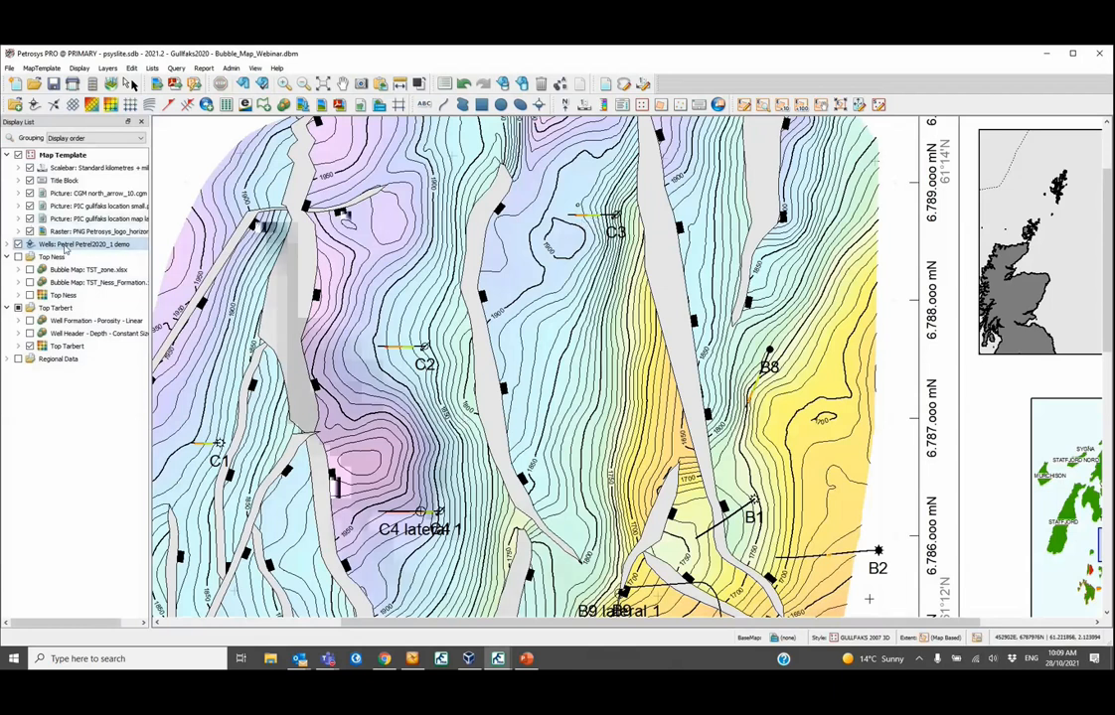
double_click(133, 245)
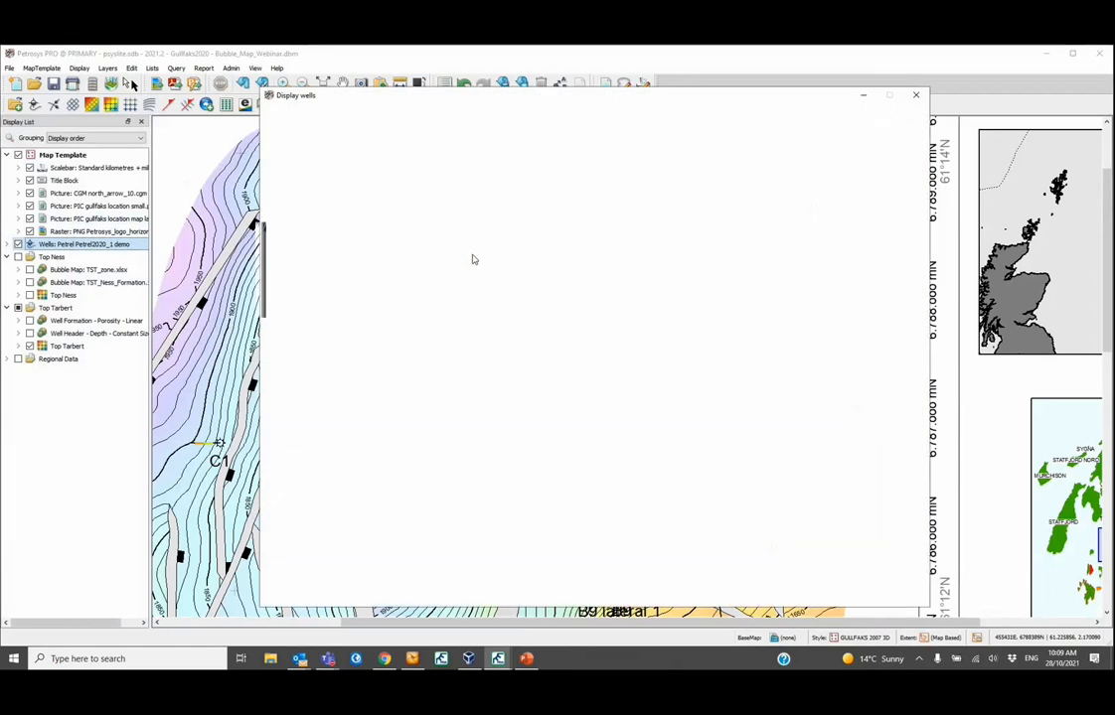
left_click(484, 242)
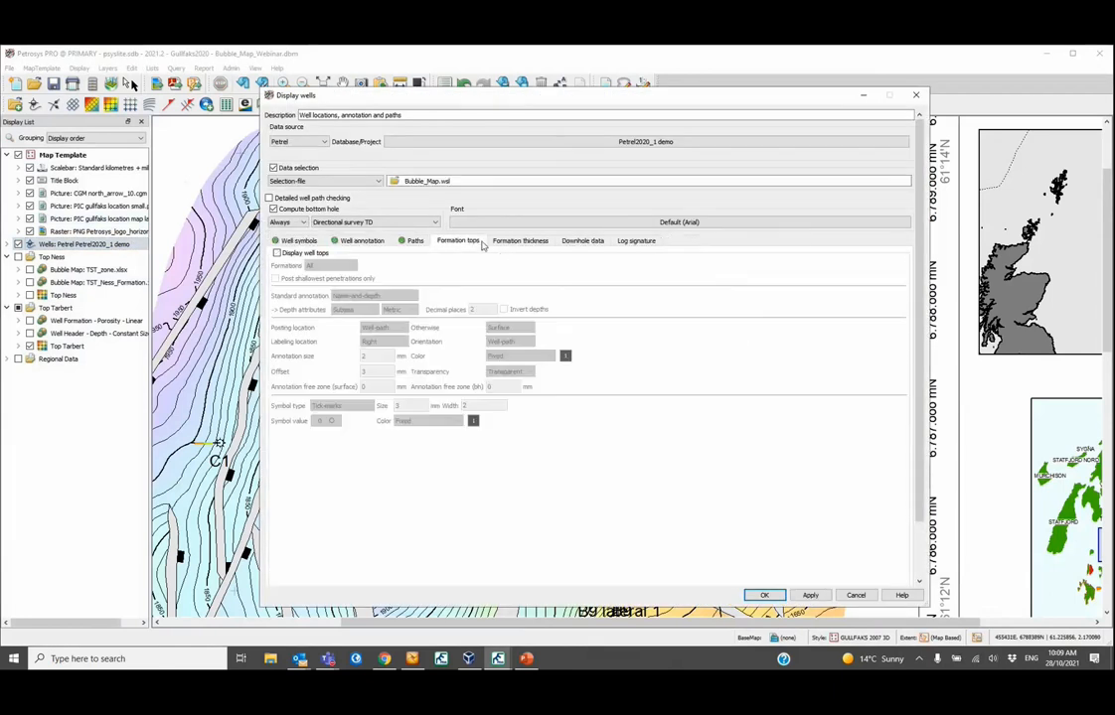
left_click(308, 251)
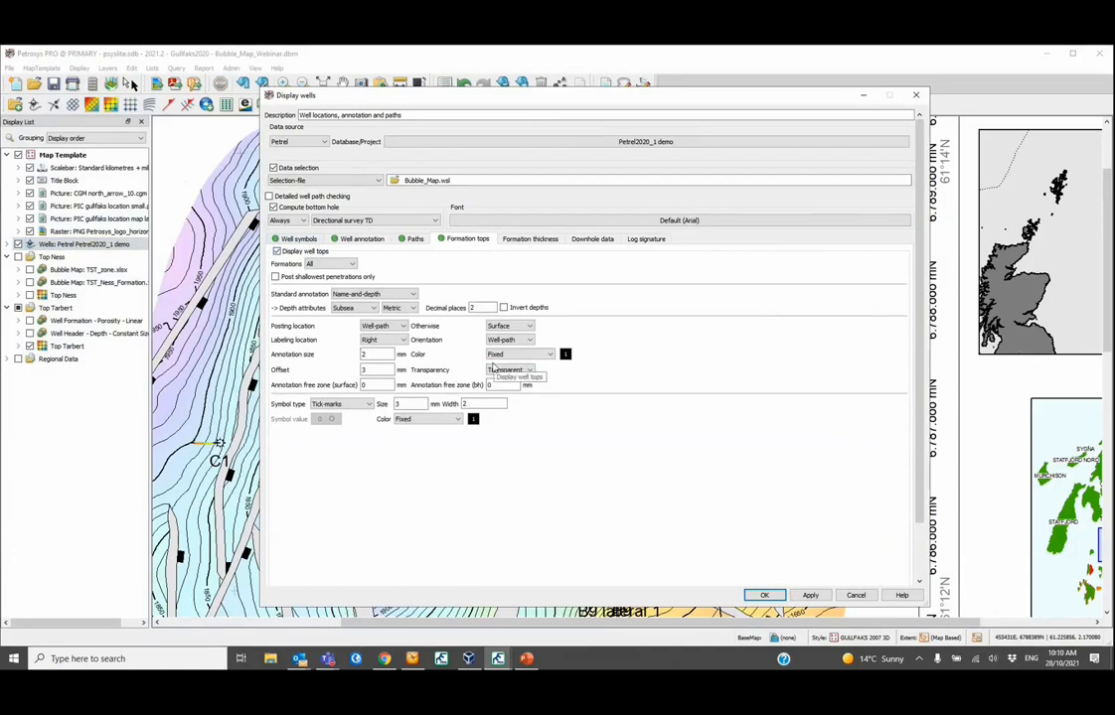
left_click(525, 355)
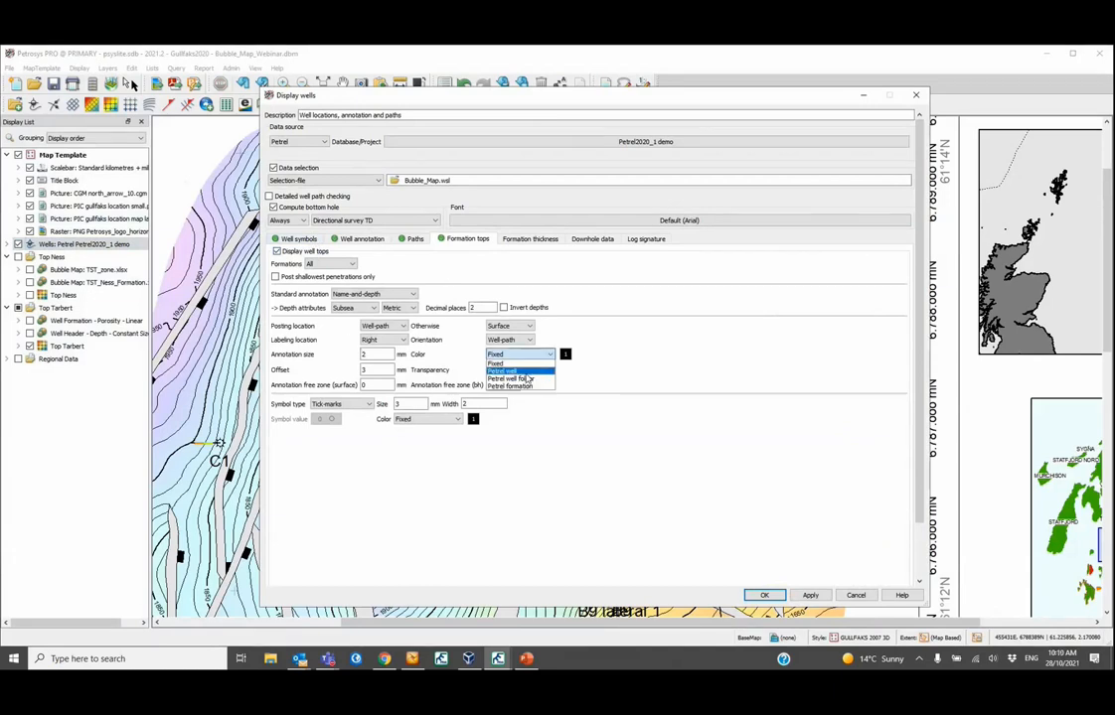
left_click(511, 385)
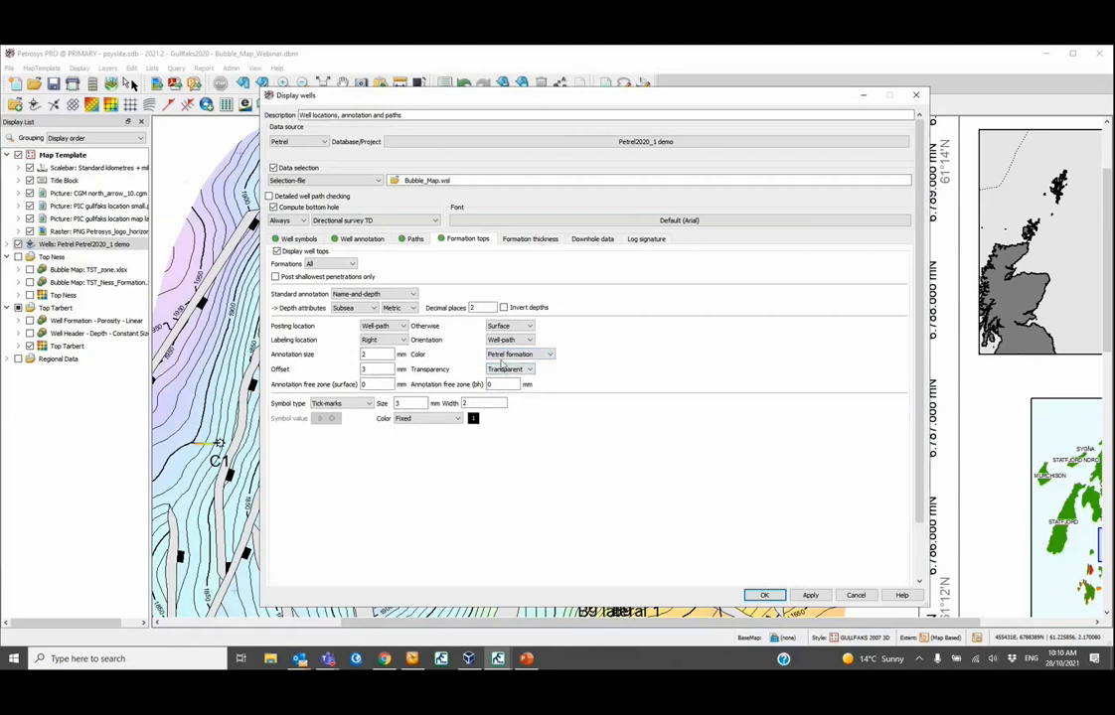
left_click(763, 595)
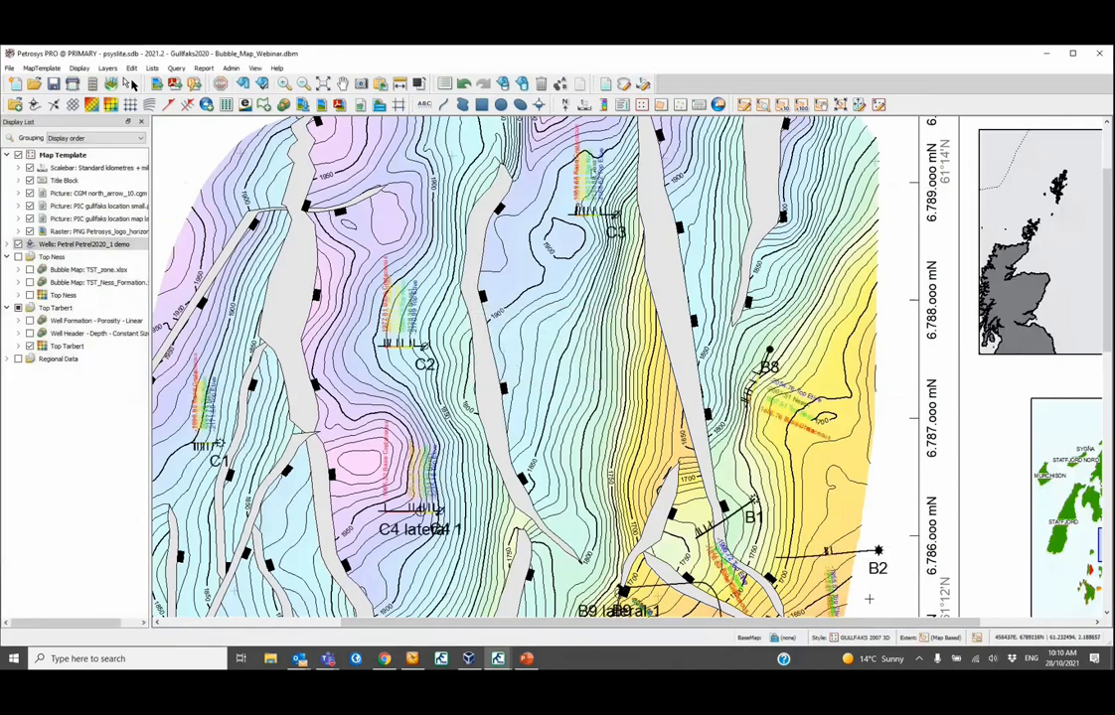
Step: Check the colored formation top labels along the well paths, and hide the Petrel wells layer
scroll(593, 179, "up", 3)
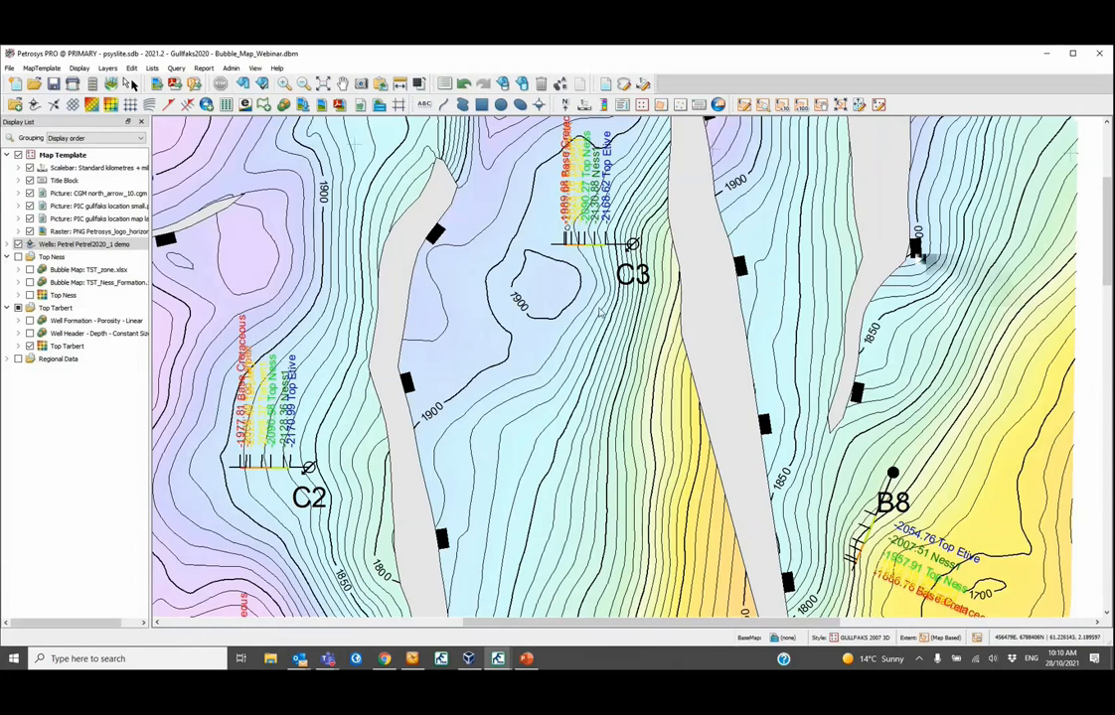
scroll(600, 314, "down", 1)
scroll(600, 314, "down", 2)
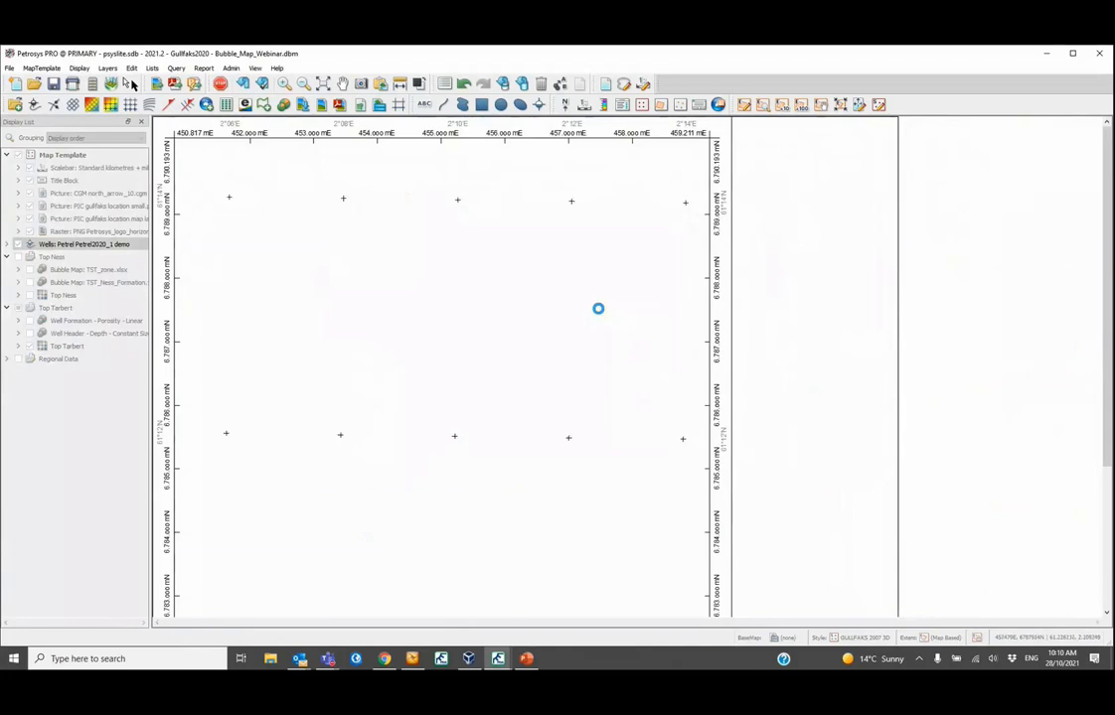
scroll(598, 309, "down", 2)
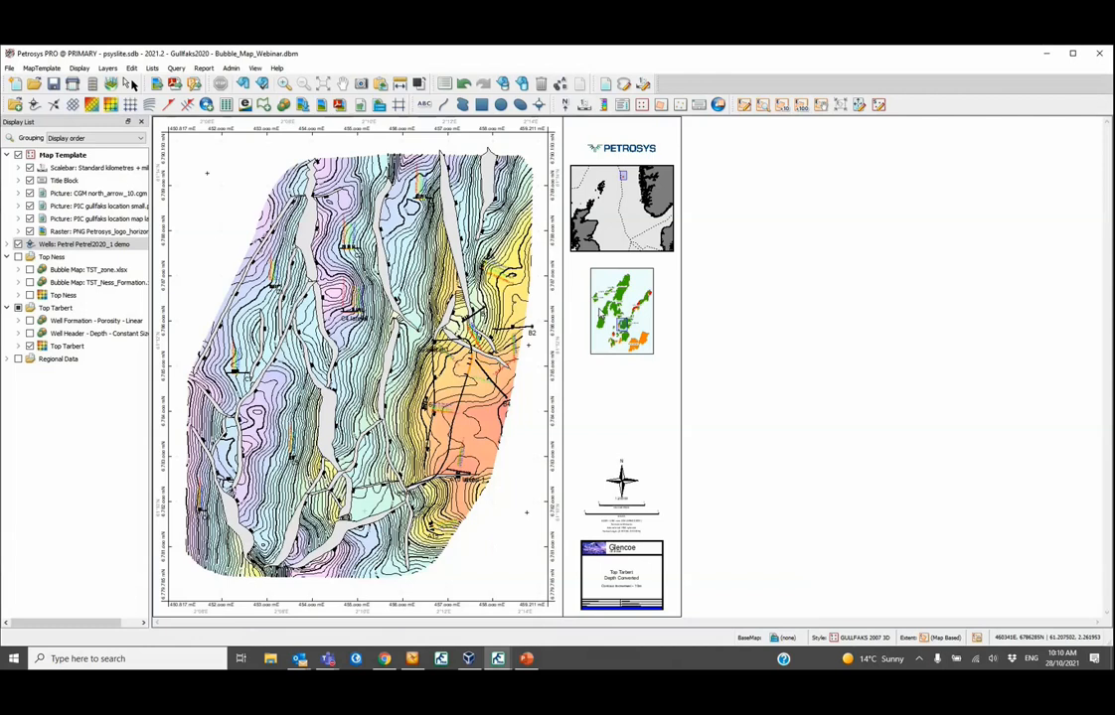
left_click(18, 245)
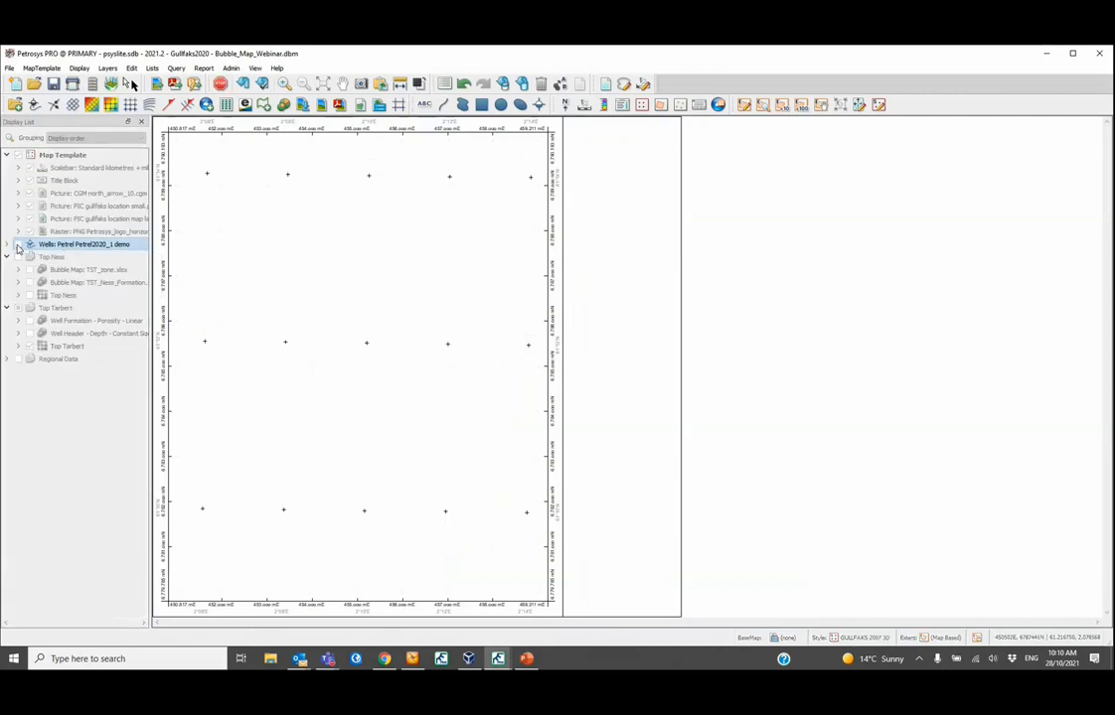
Step: Start a new bubble map layer that uses Wells as its data source
left_click(79, 68)
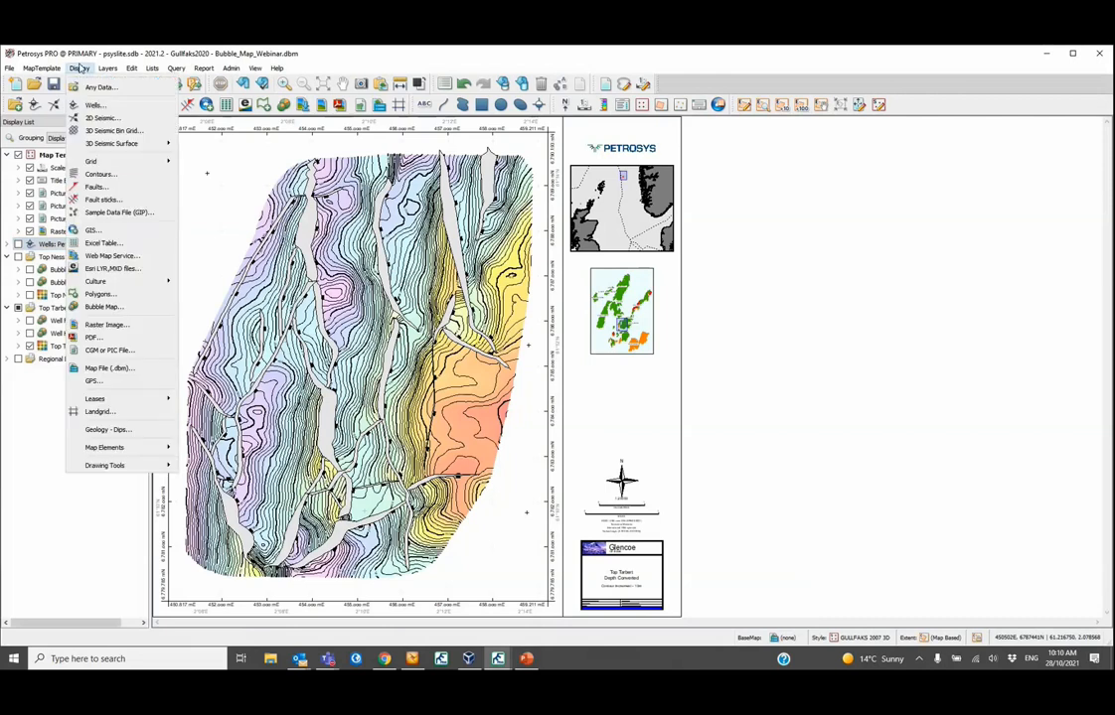
left_click(130, 311)
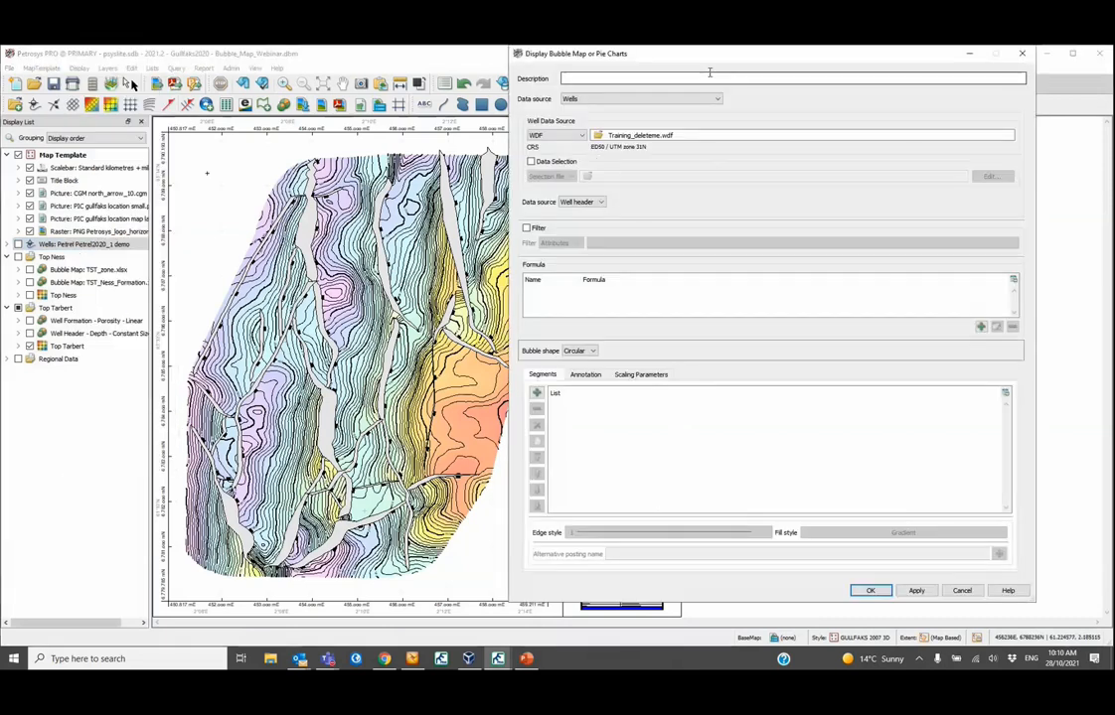
left_click_drag(724, 64, 638, 88)
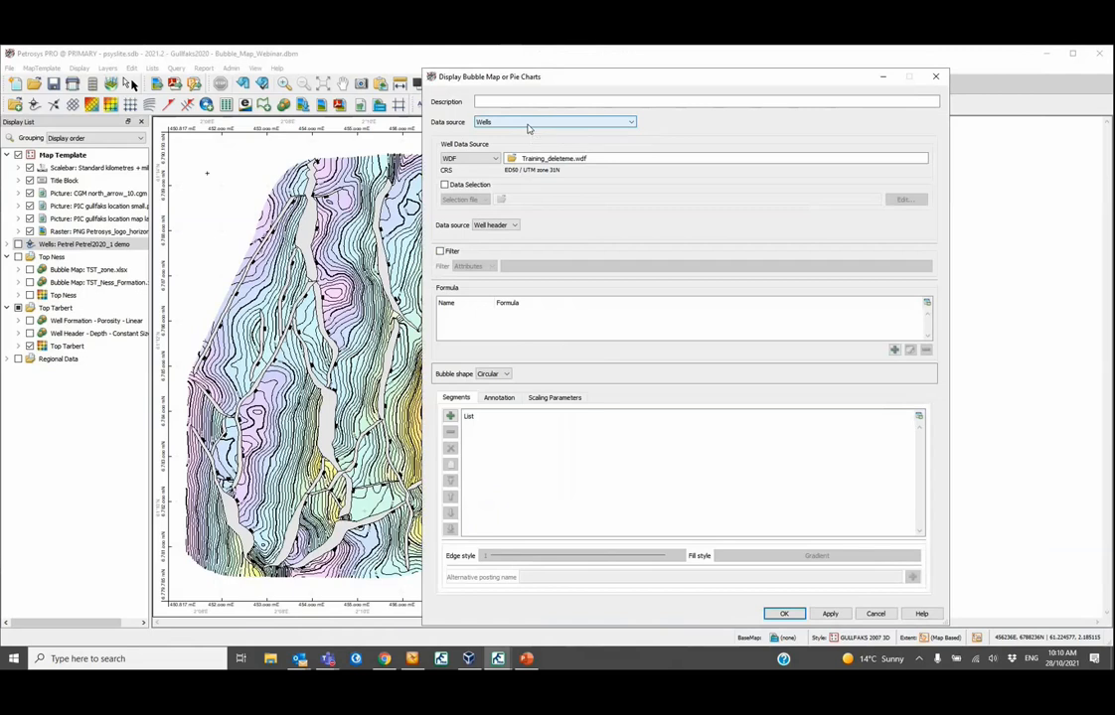
left_click(527, 122)
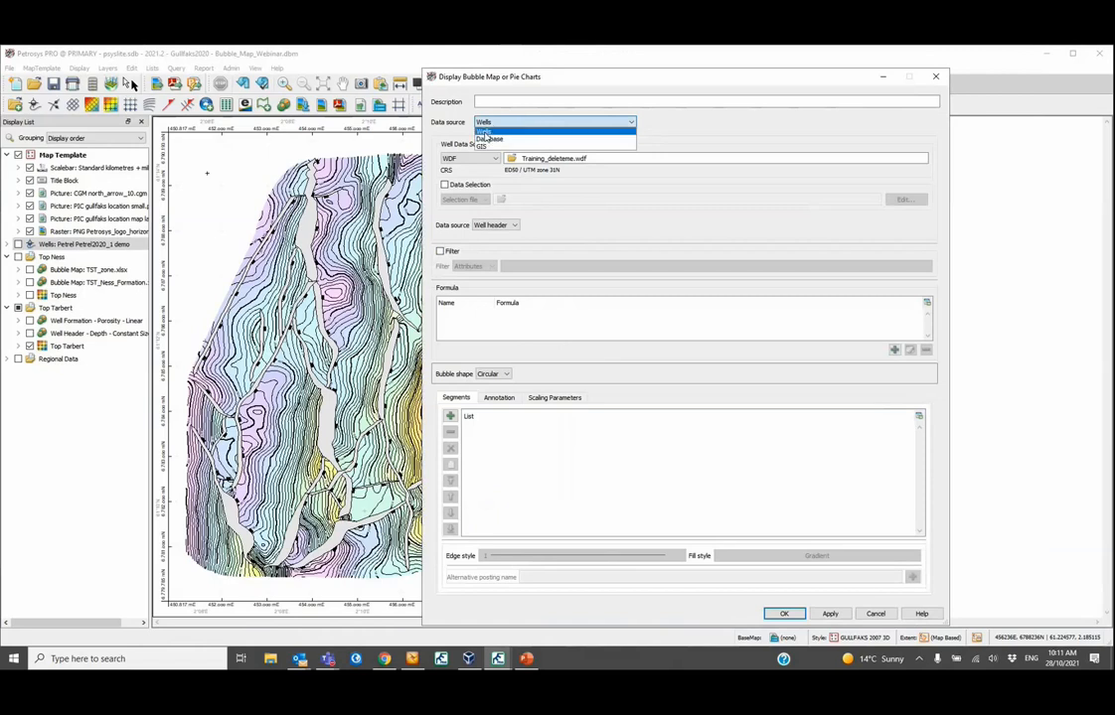
left_click(487, 131)
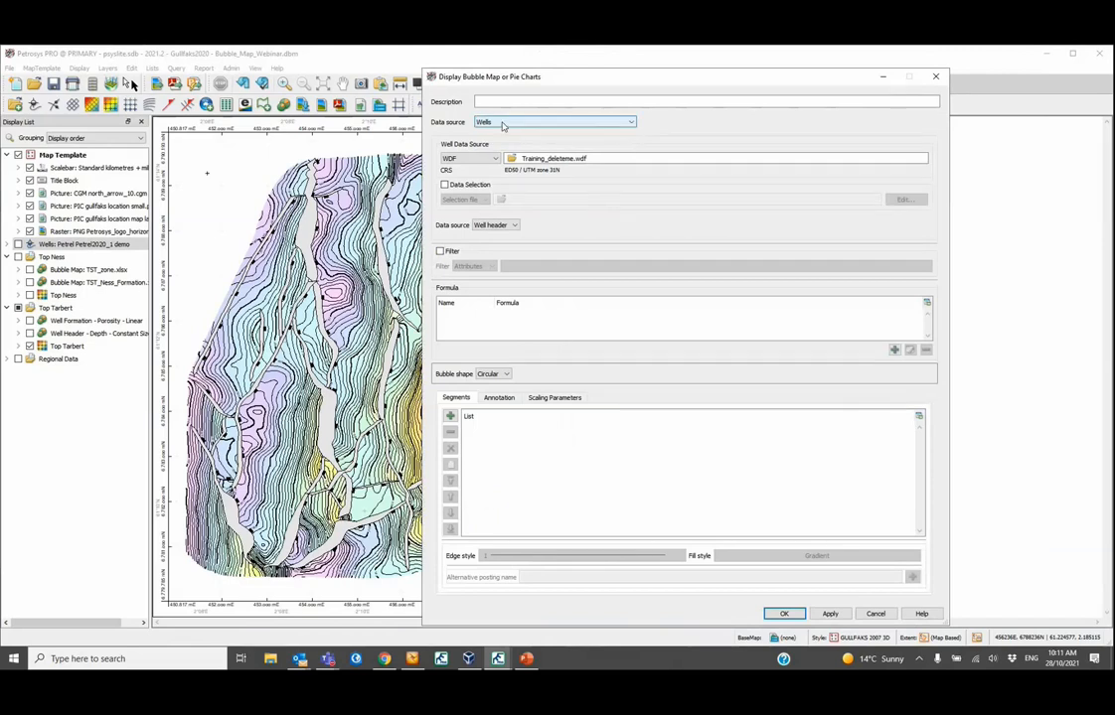
Step: Use WDF as the bubble map's well data source and take its values from the Well header
left_click(478, 159)
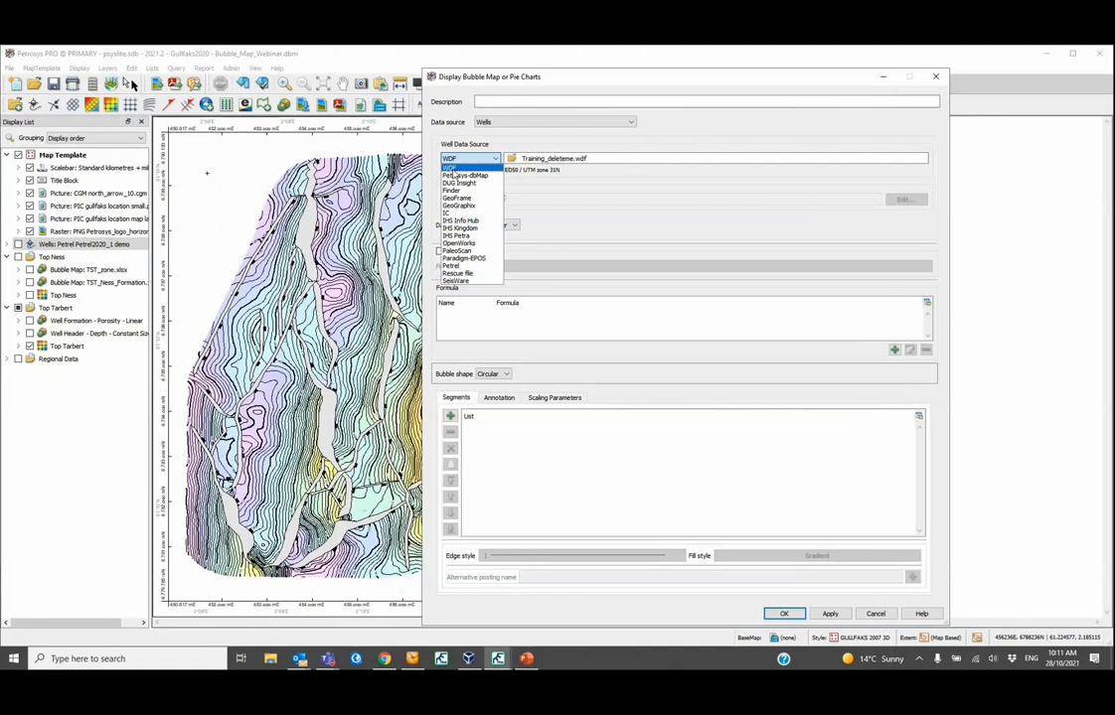
left_click(452, 169)
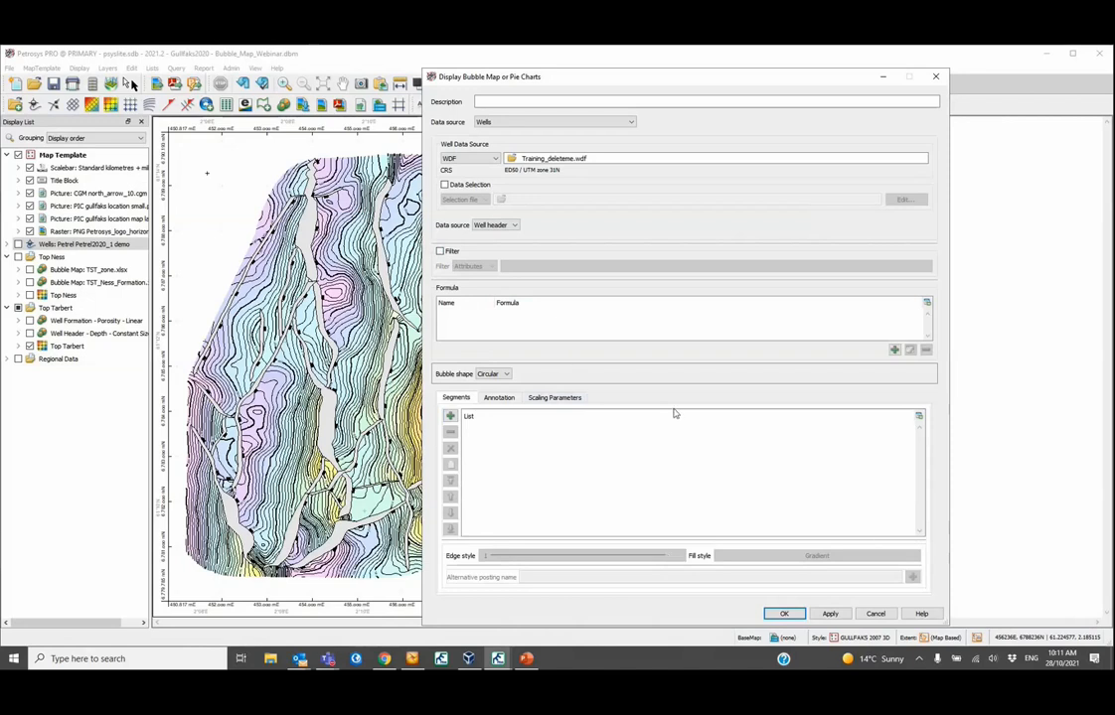
left_click(512, 225)
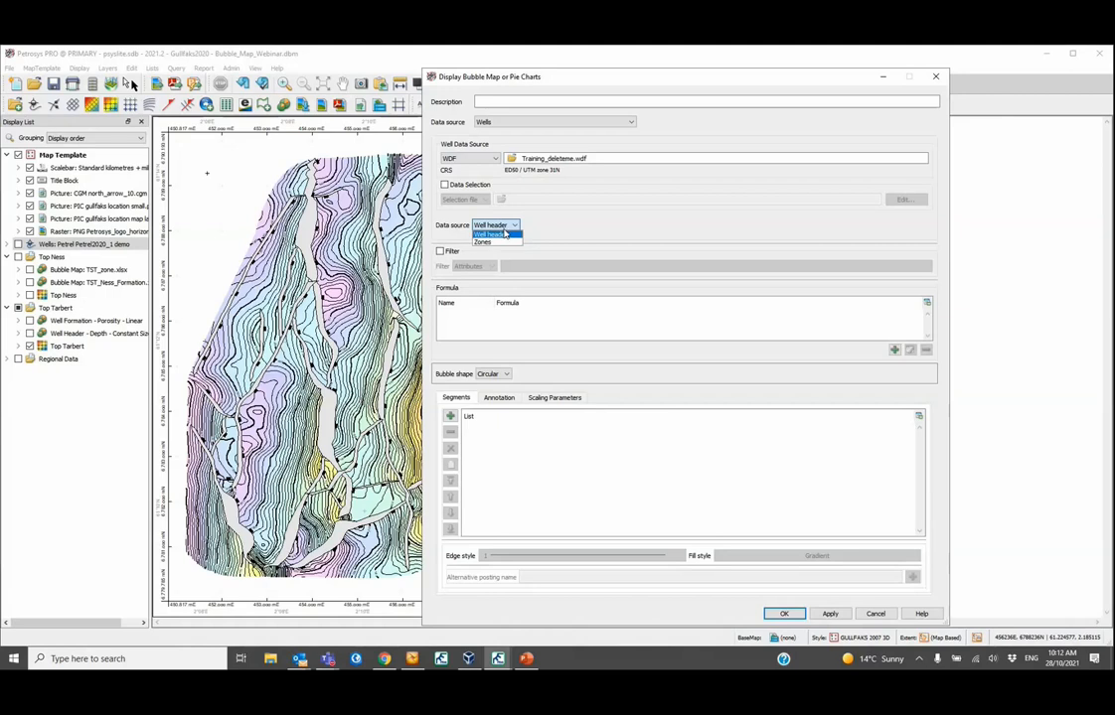
left_click(505, 233)
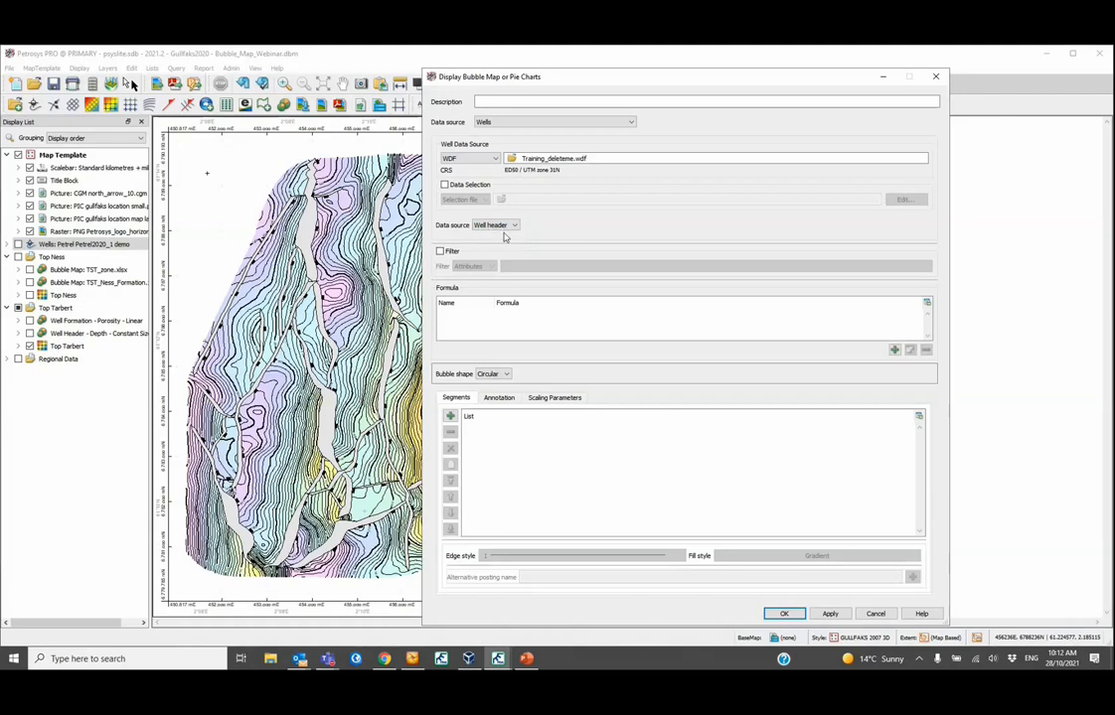
Step: Add the Final TD (MD) attribute as a bubble segment and fill it with the Petrosys default color gradient
left_click(450, 417)
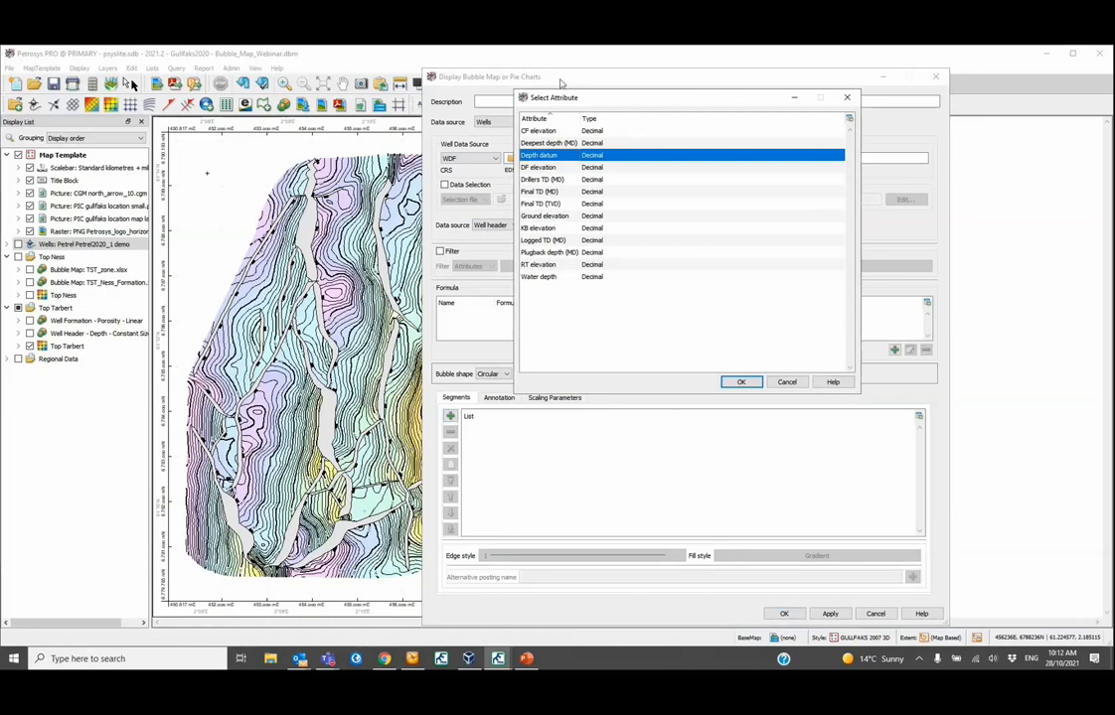
left_click(536, 193)
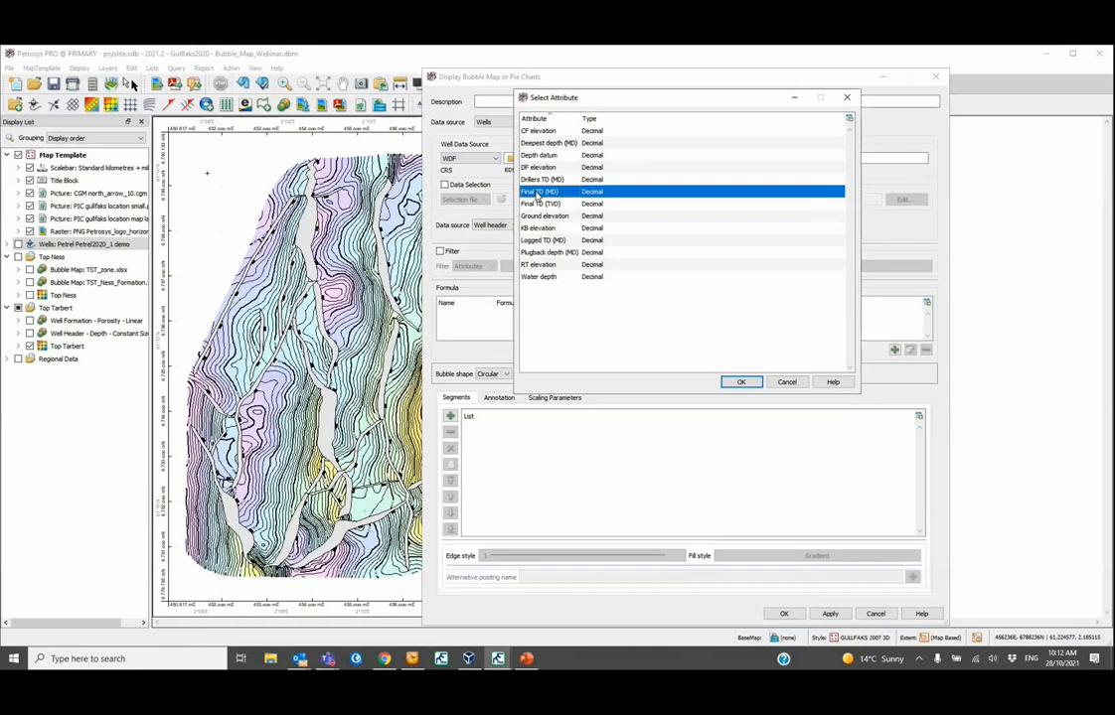
left_click(740, 382)
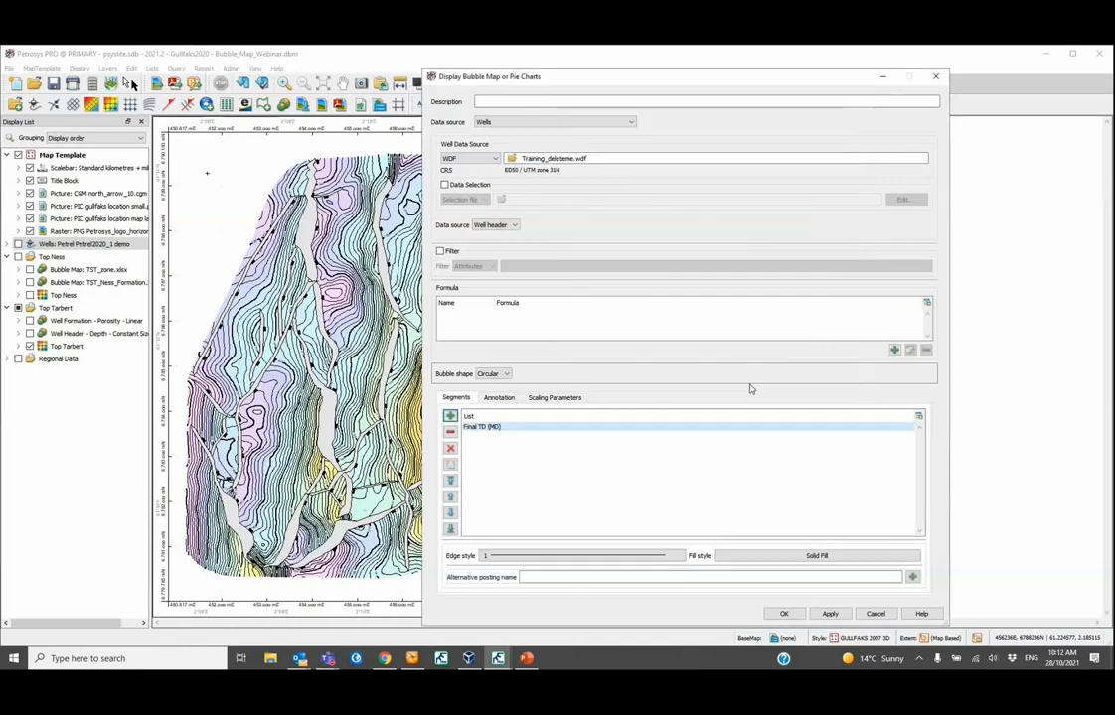
left_click(808, 561)
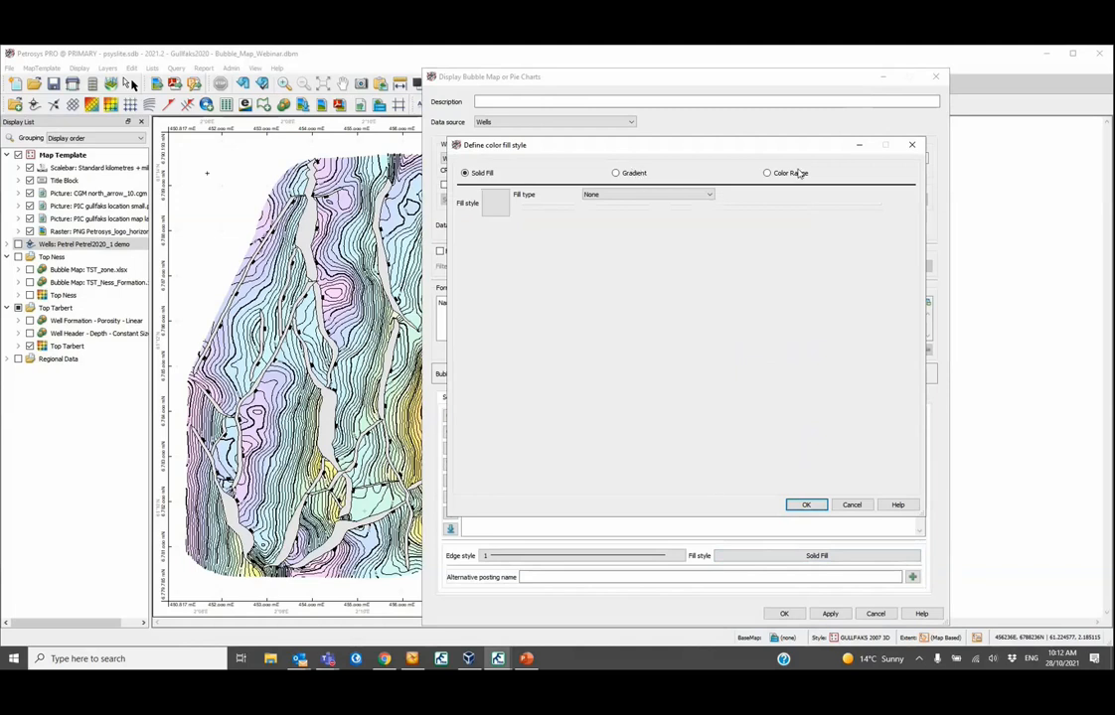
left_click(634, 174)
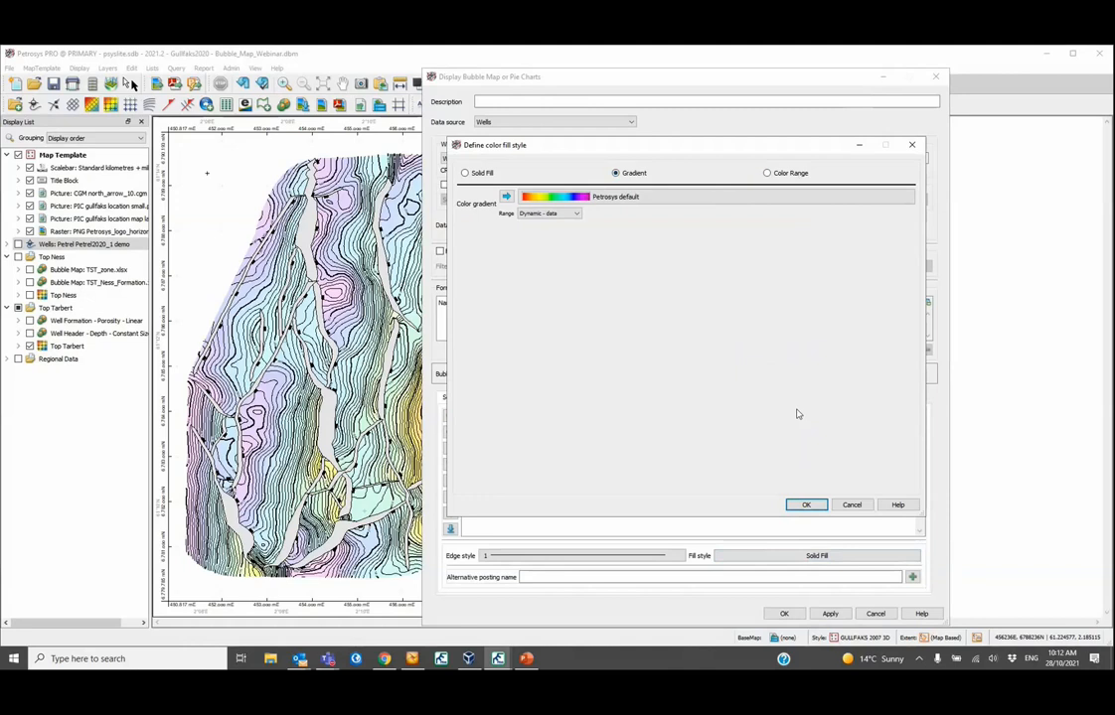
left_click(806, 505)
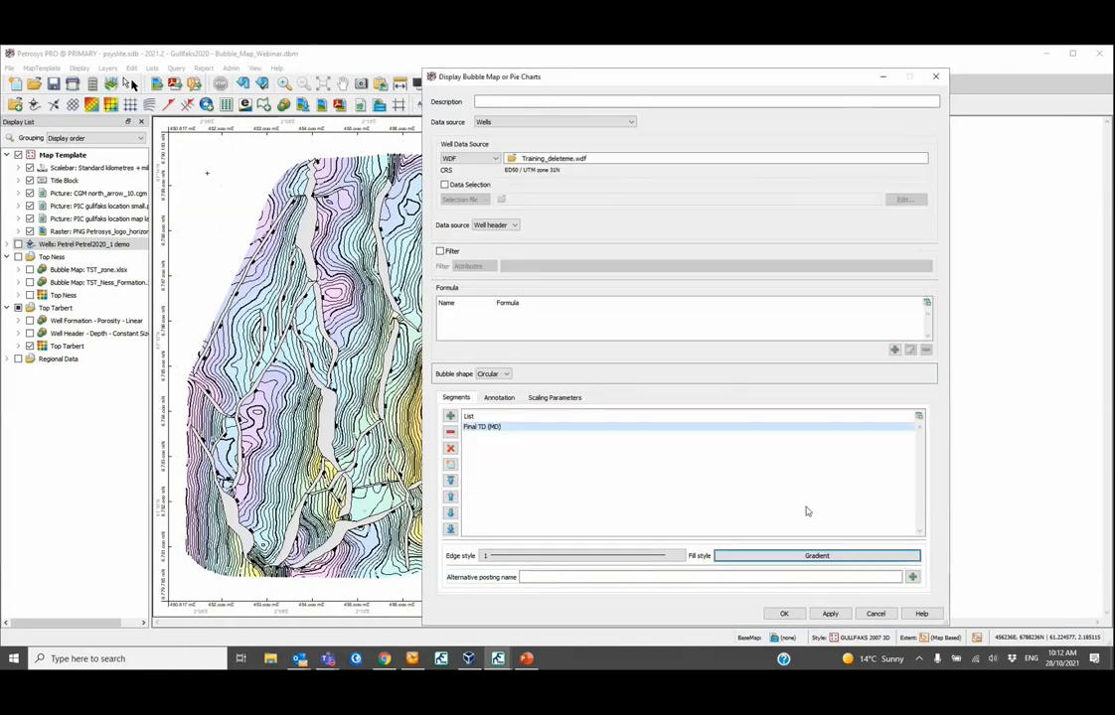
Step: Set the bubble annotation to show the value only
left_click(499, 398)
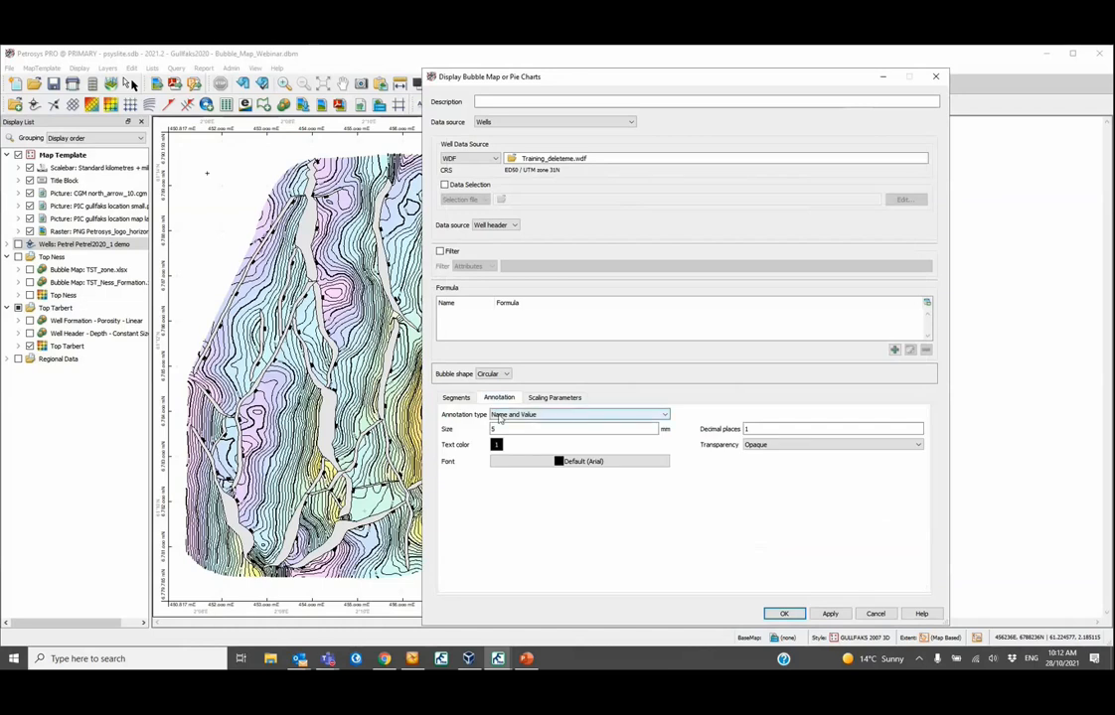
left_click(499, 416)
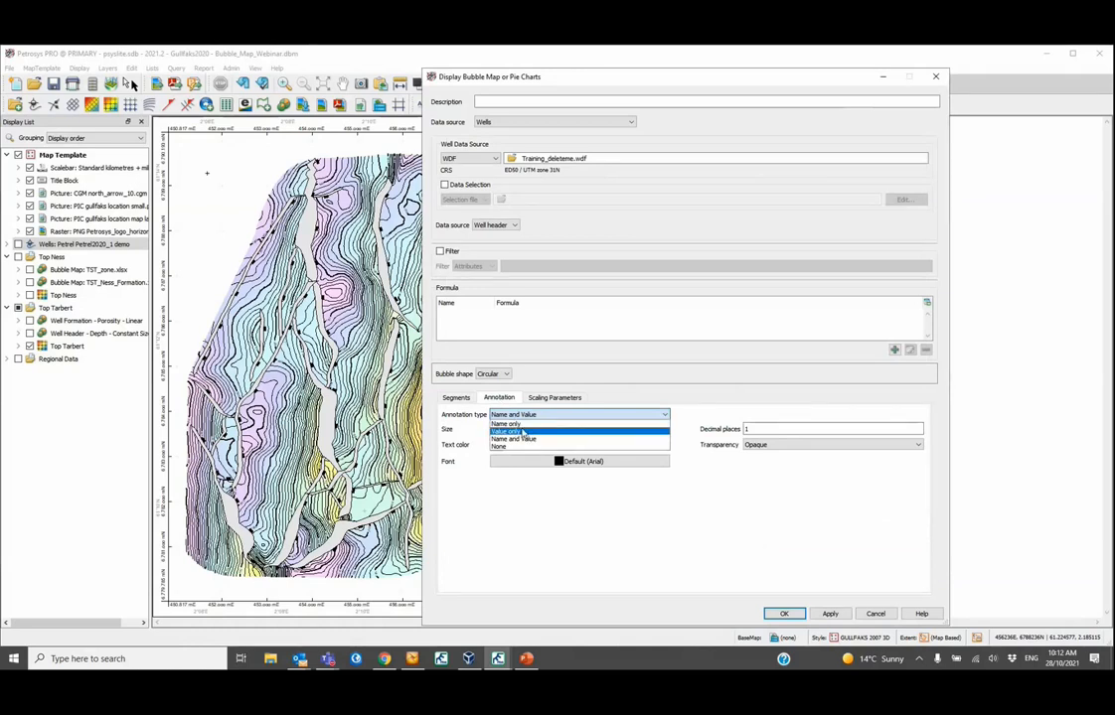
left_click(521, 433)
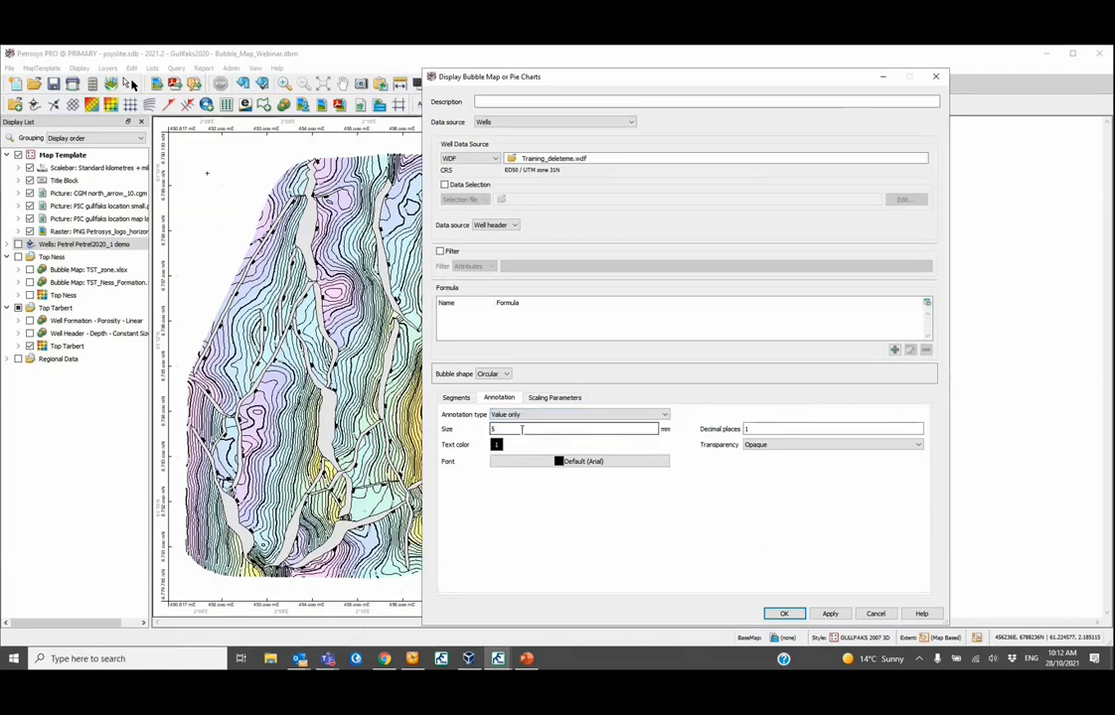
Step: Apply the Final TD (MD) bubble map with the constant scale type, keeping the map area clear of the dialog
left_click(568, 399)
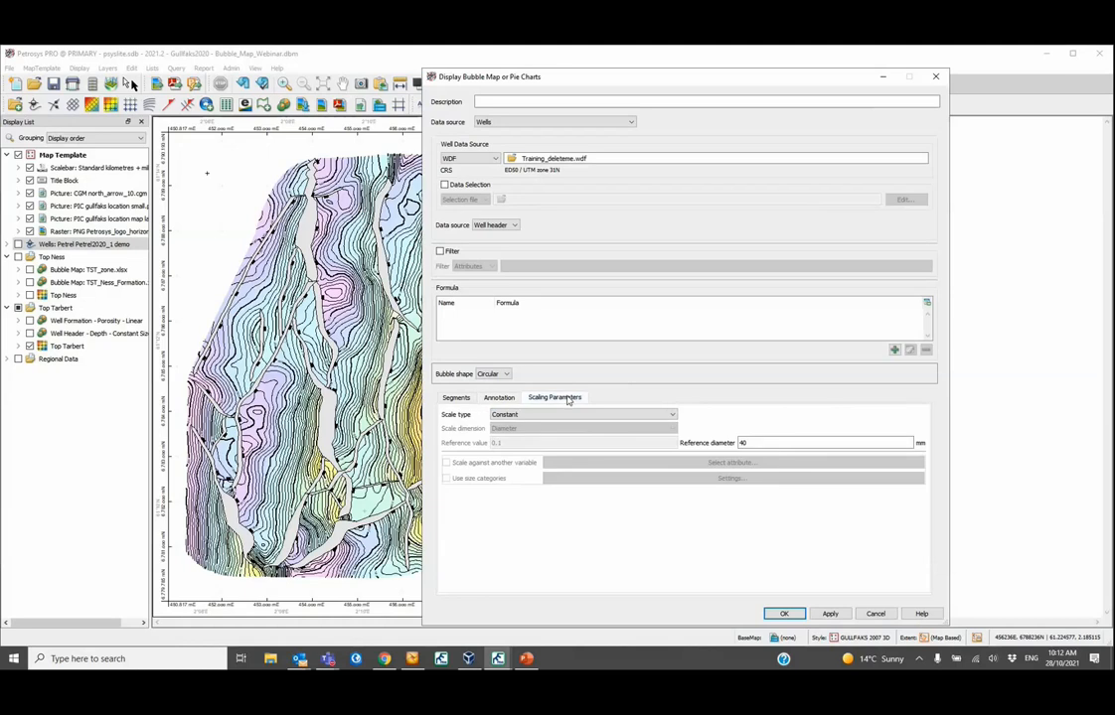
left_click_drag(685, 84, 757, 86)
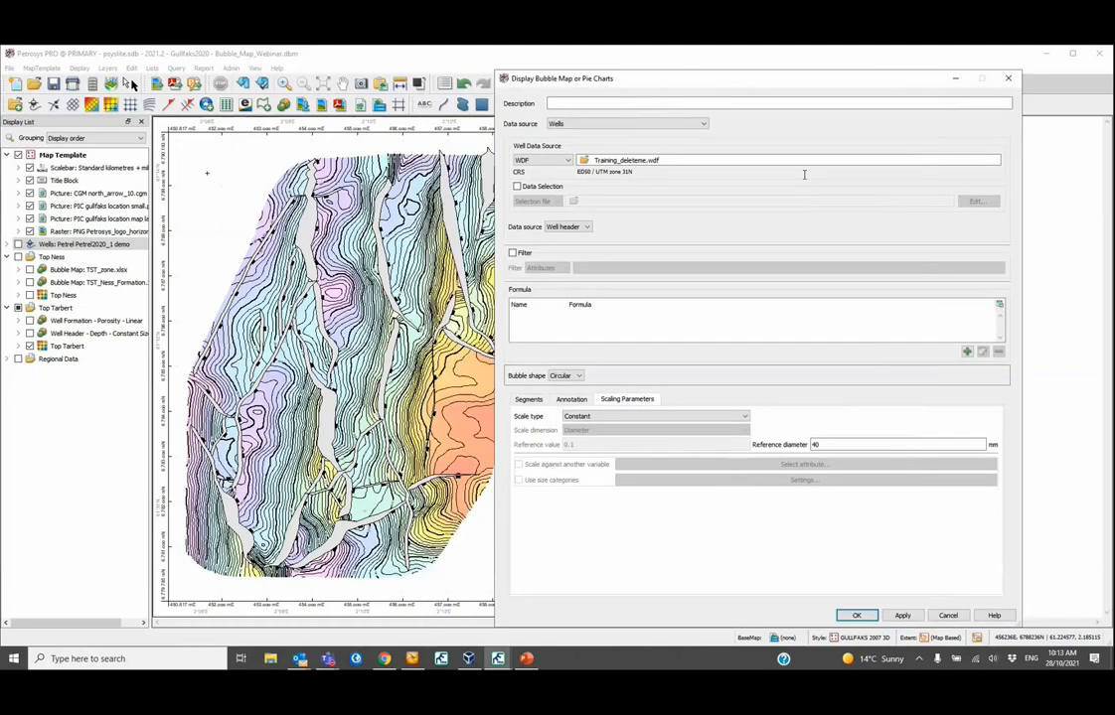
left_click(906, 615)
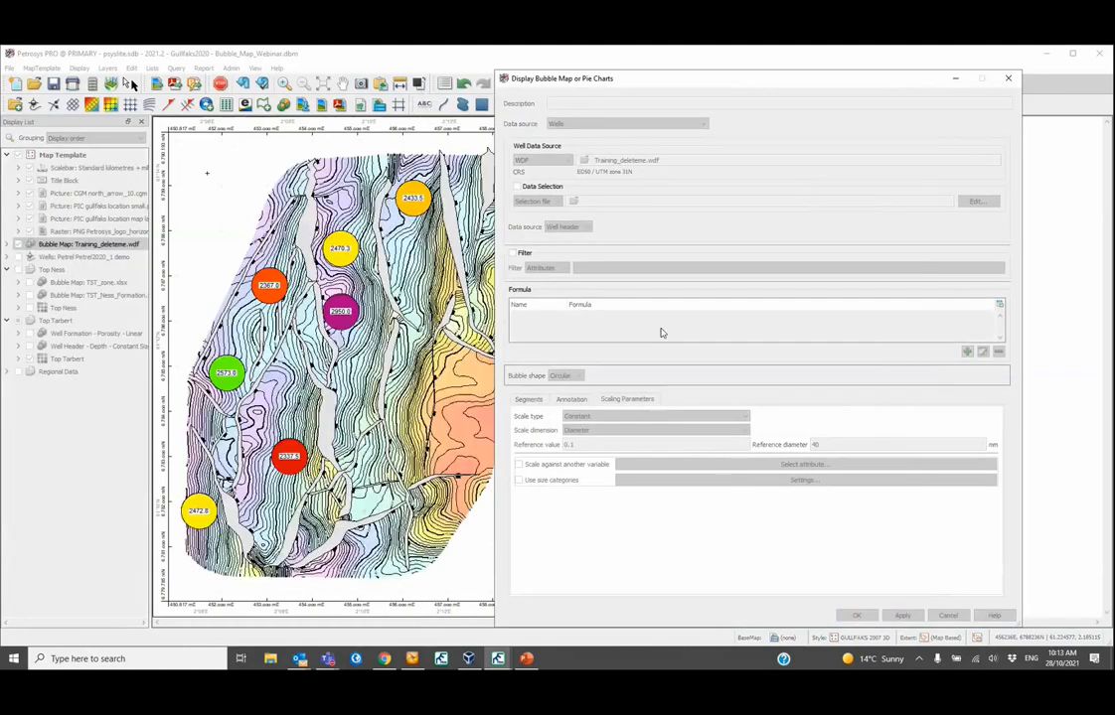
left_click_drag(699, 82, 736, 69)
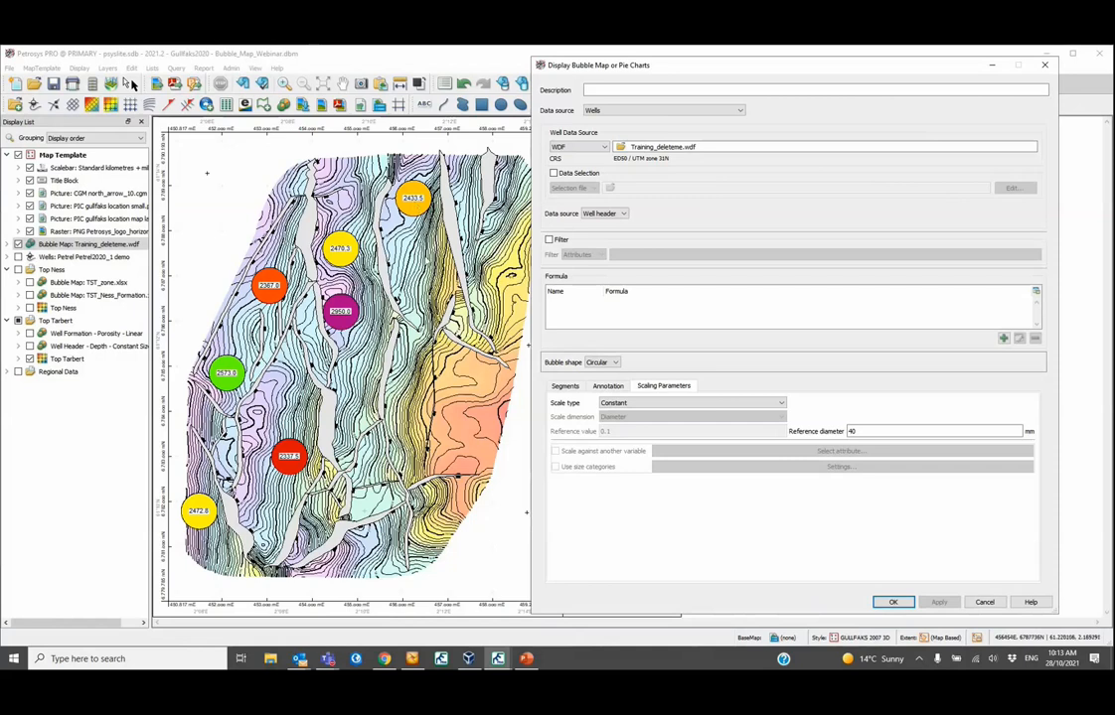
Step: Scale the bubbles linearly by diameter with a reference value of 2000 and a 40 mm reference diameter, and apply it to the map
left_click(628, 405)
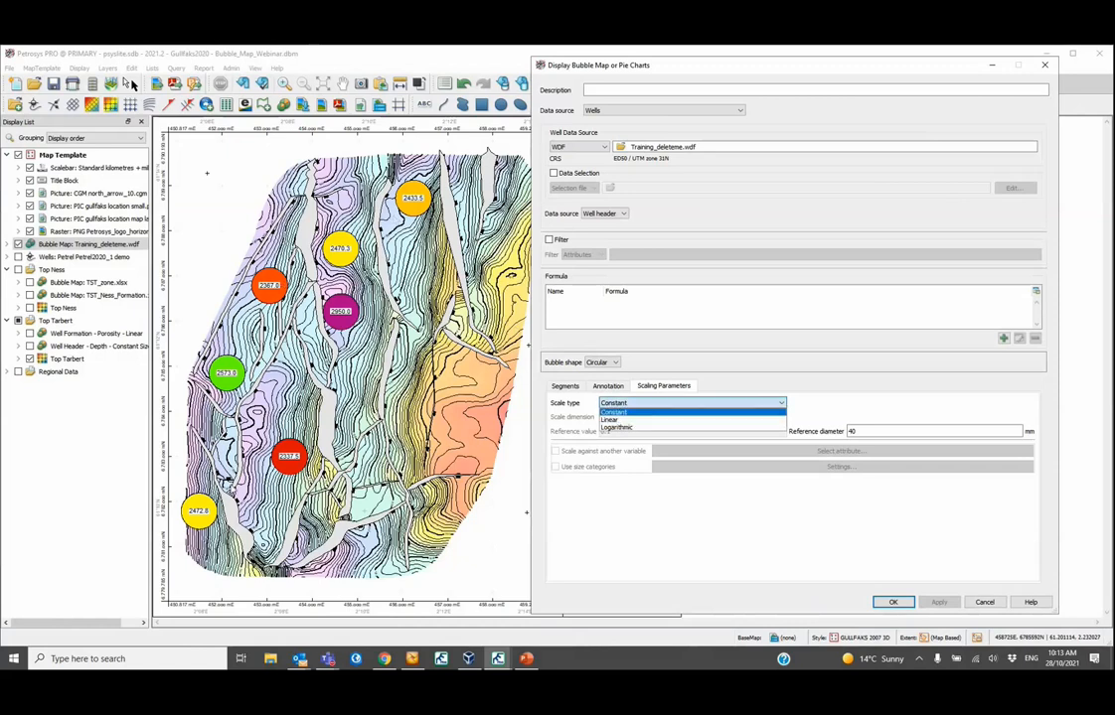
left_click(628, 421)
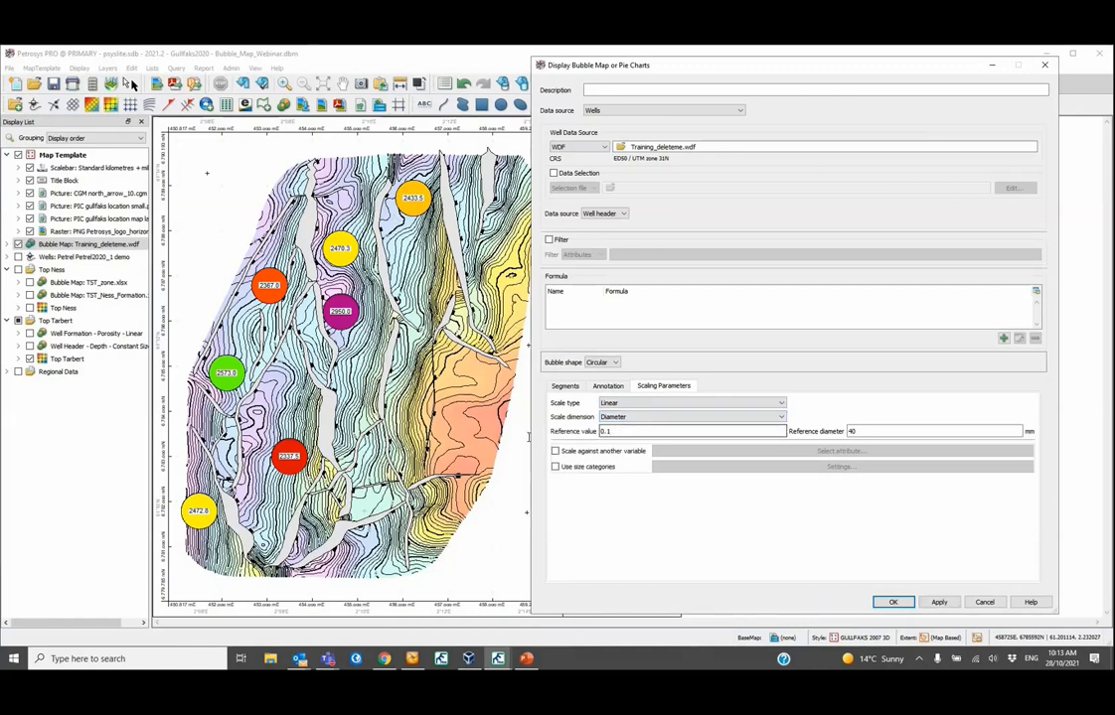
left_click_drag(615, 433, 578, 435)
type("2000")
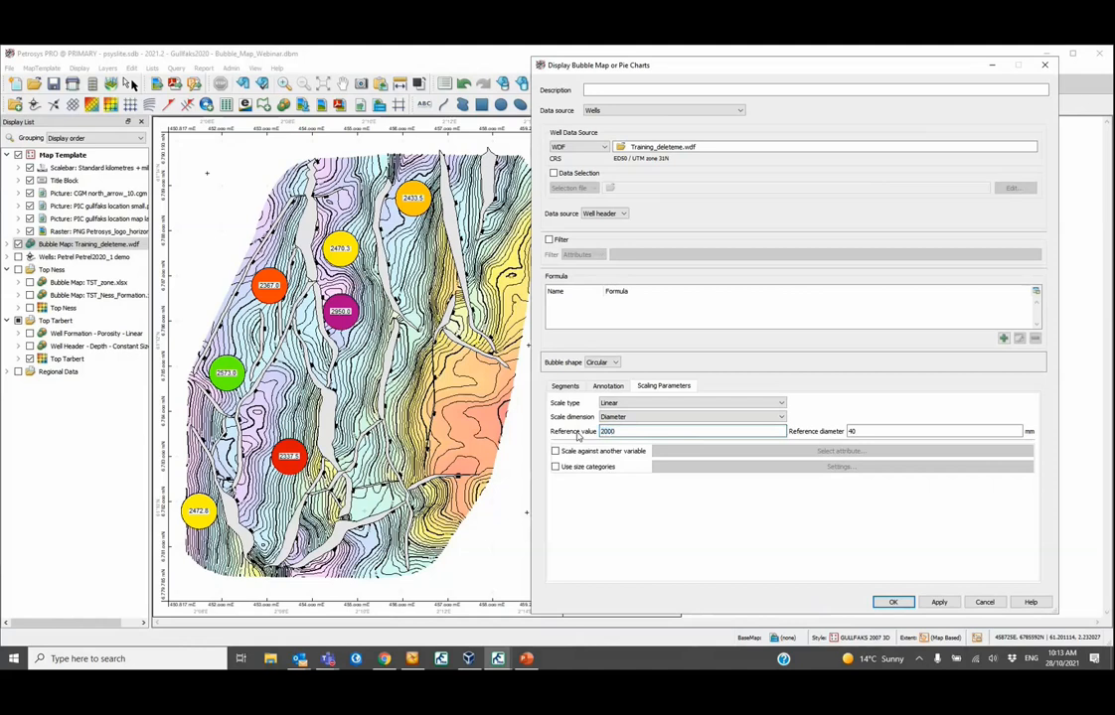
left_click(852, 432)
left_click(939, 603)
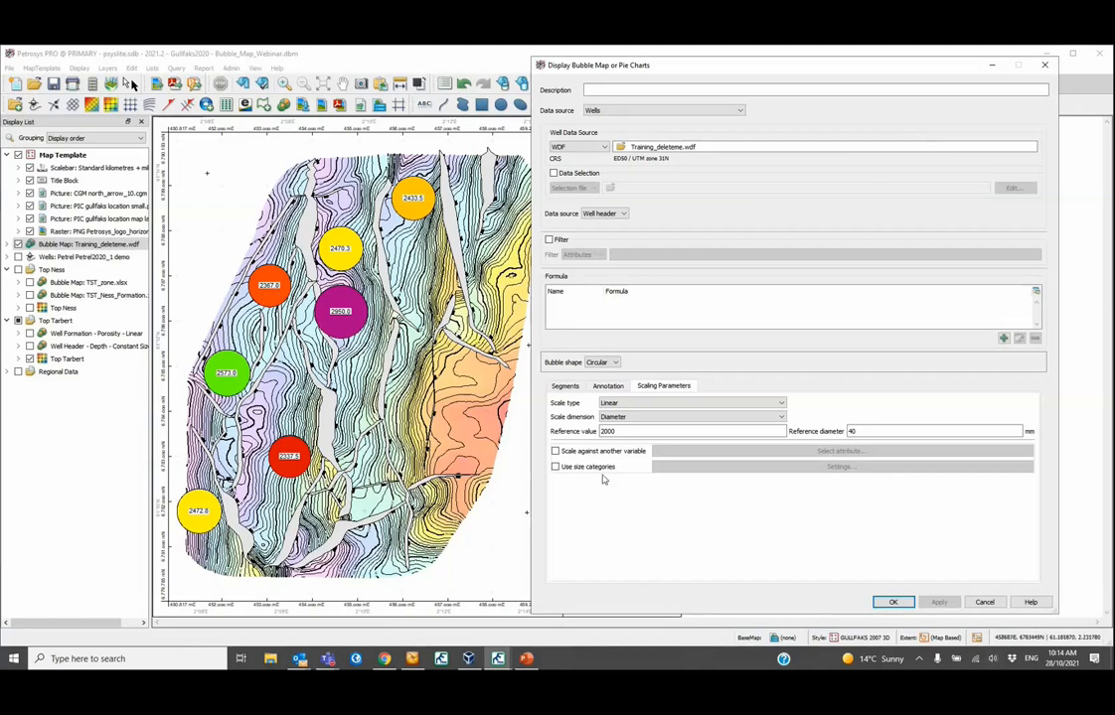
left_click(630, 405)
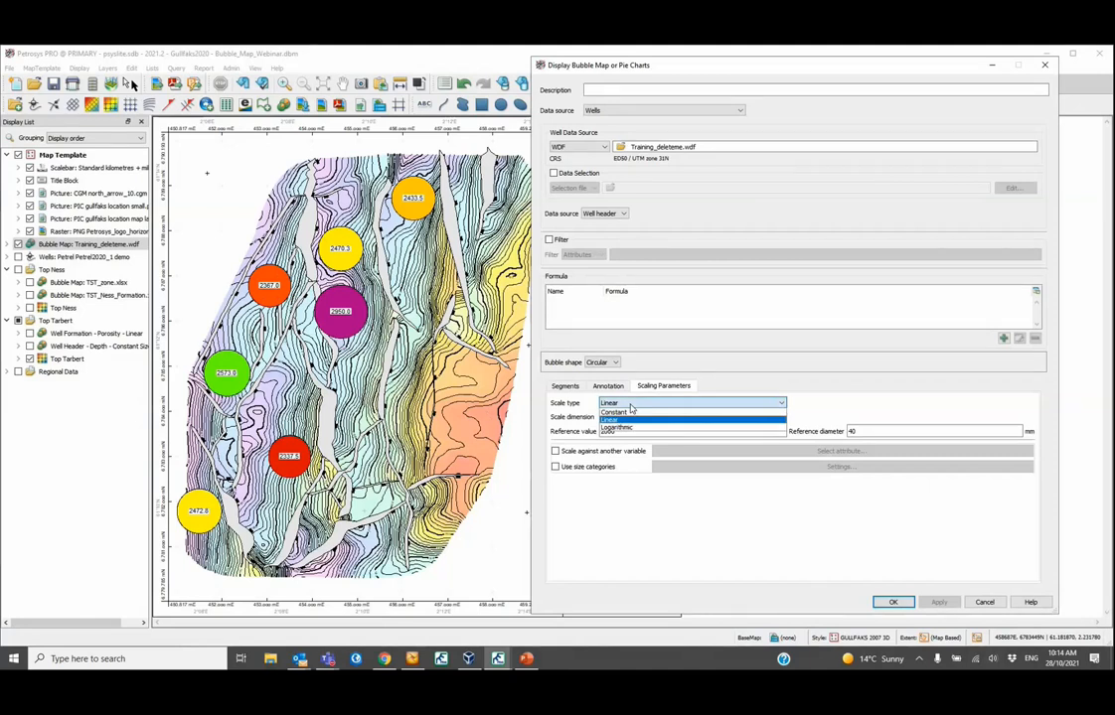
left_click(630, 405)
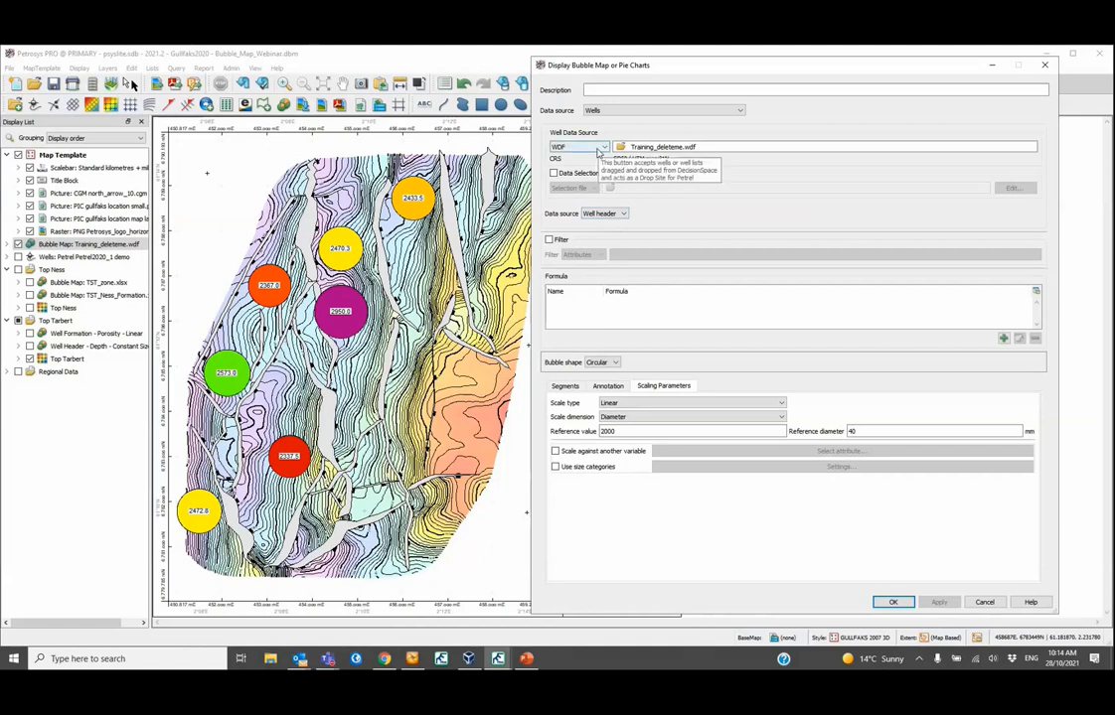
Step: Switch the bubble map's well data source to the Petrel2020_1 demo connection in Petrel and take its values from Formations
left_click(599, 149)
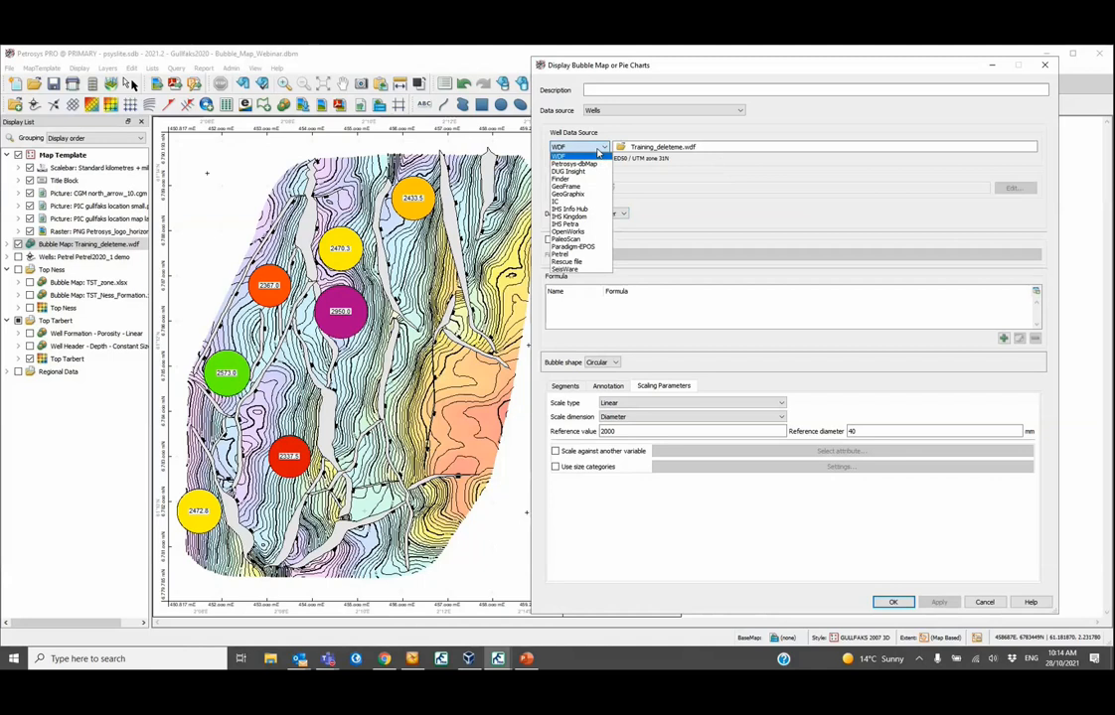
left_click(568, 255)
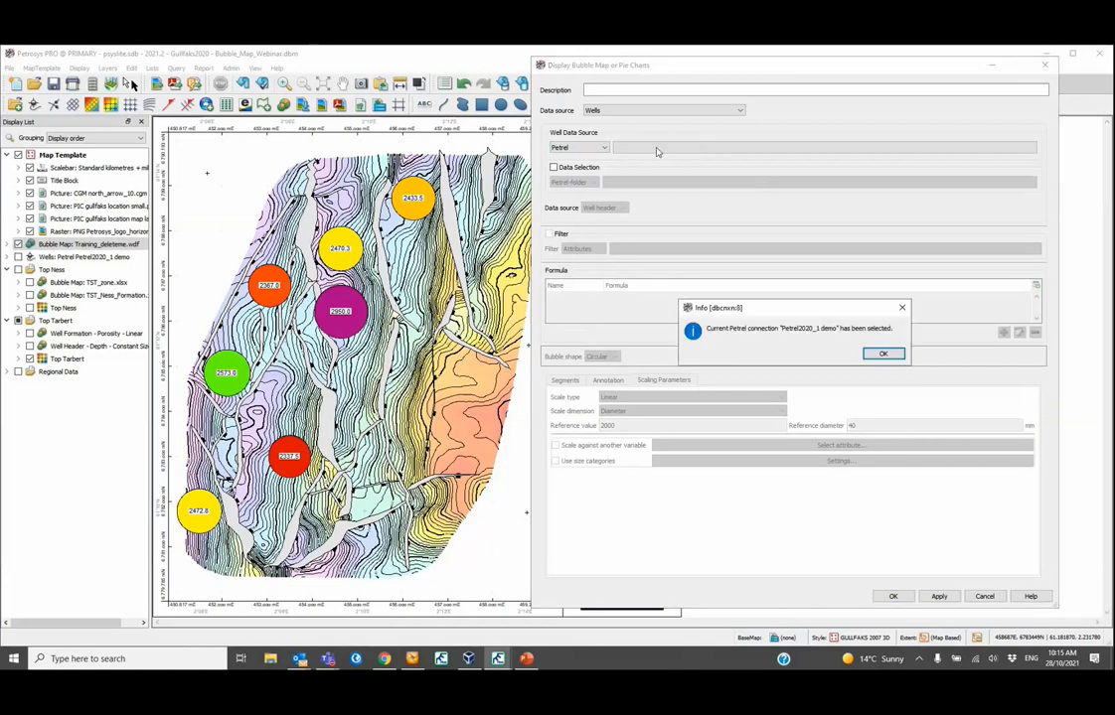
left_click(883, 353)
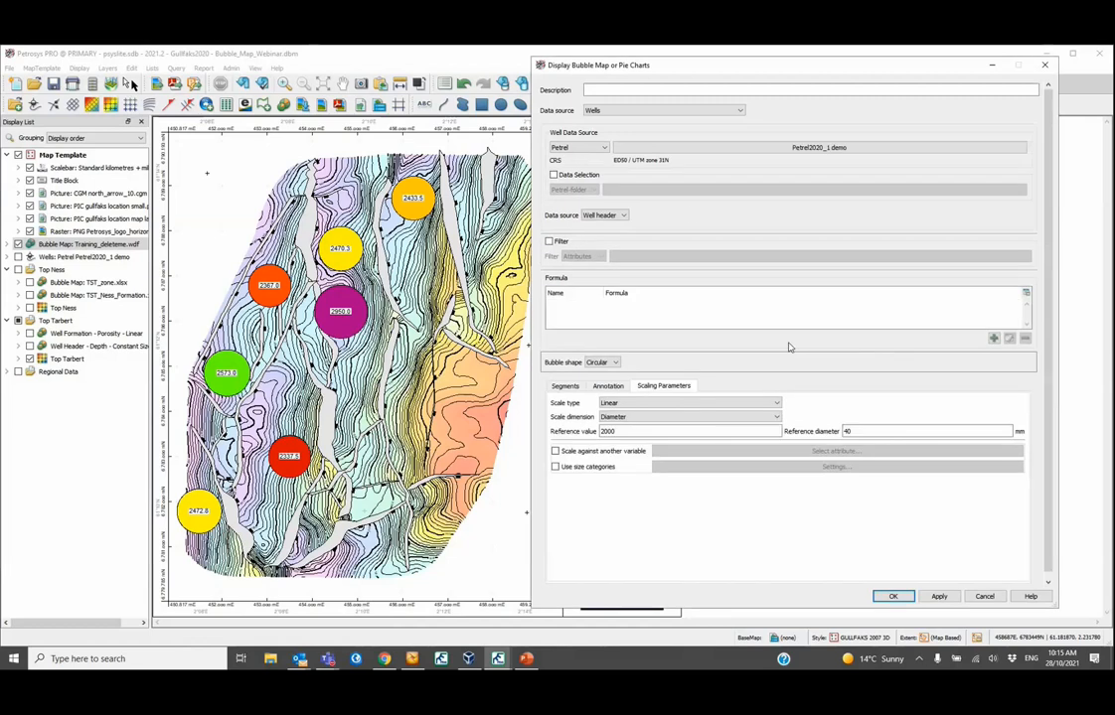
left_click(615, 220)
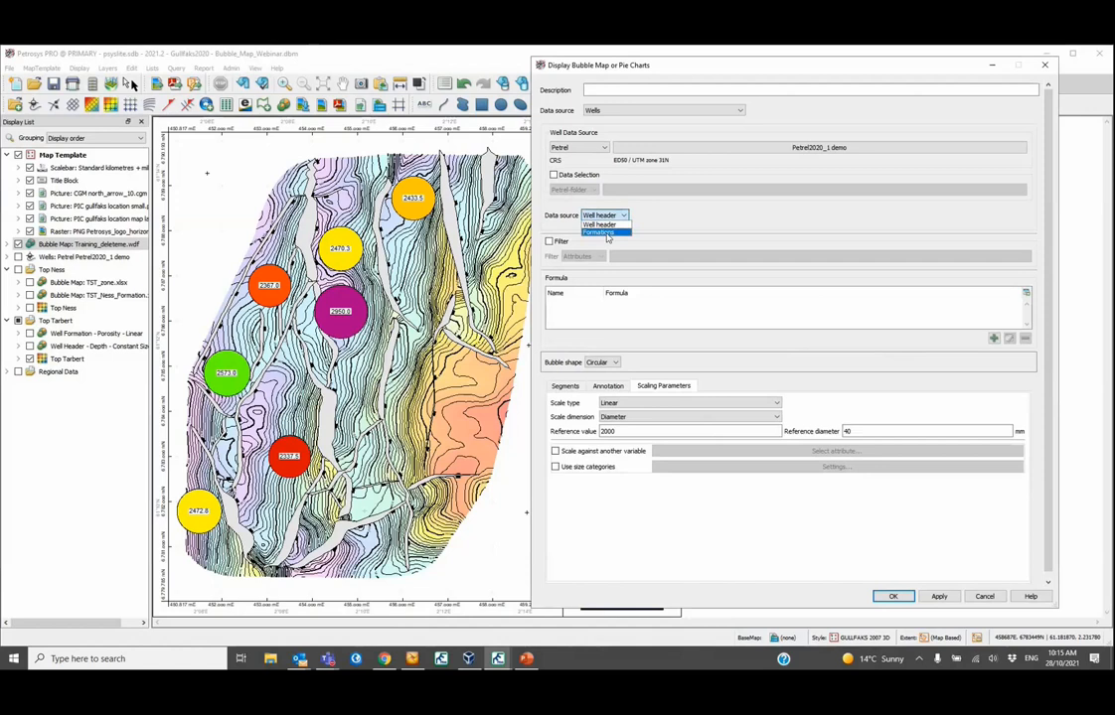
left_click(607, 232)
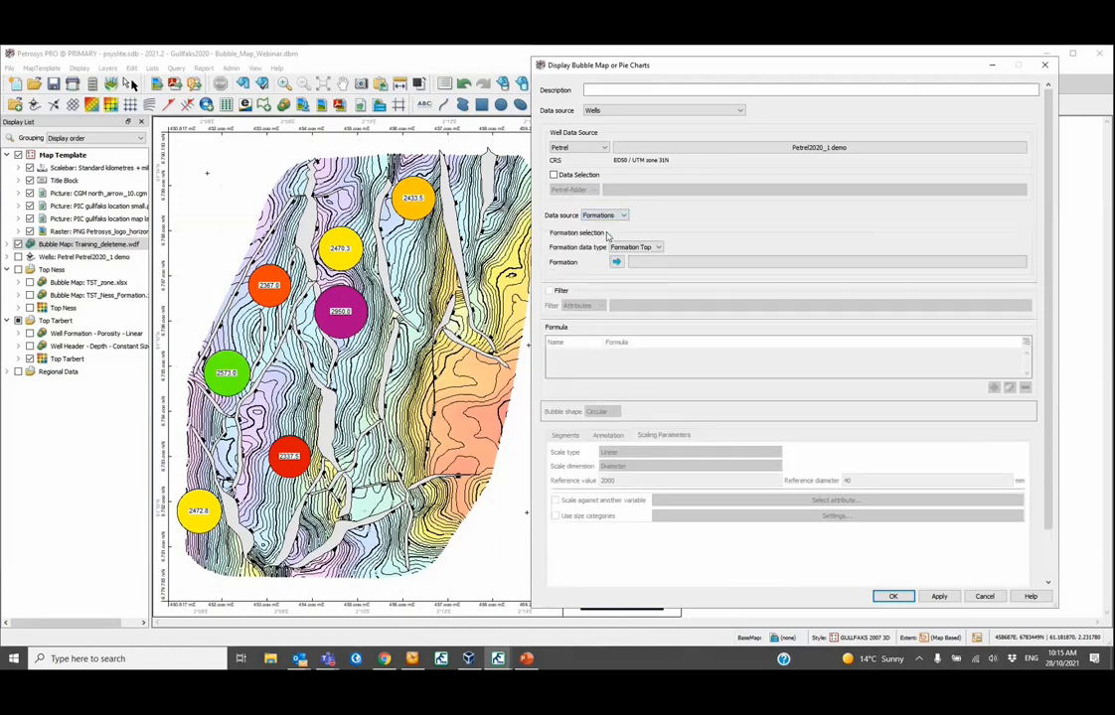
Step: Use Formation Top as the formation data type and select the Tarbert1 formation without an interpreter
left_click(641, 248)
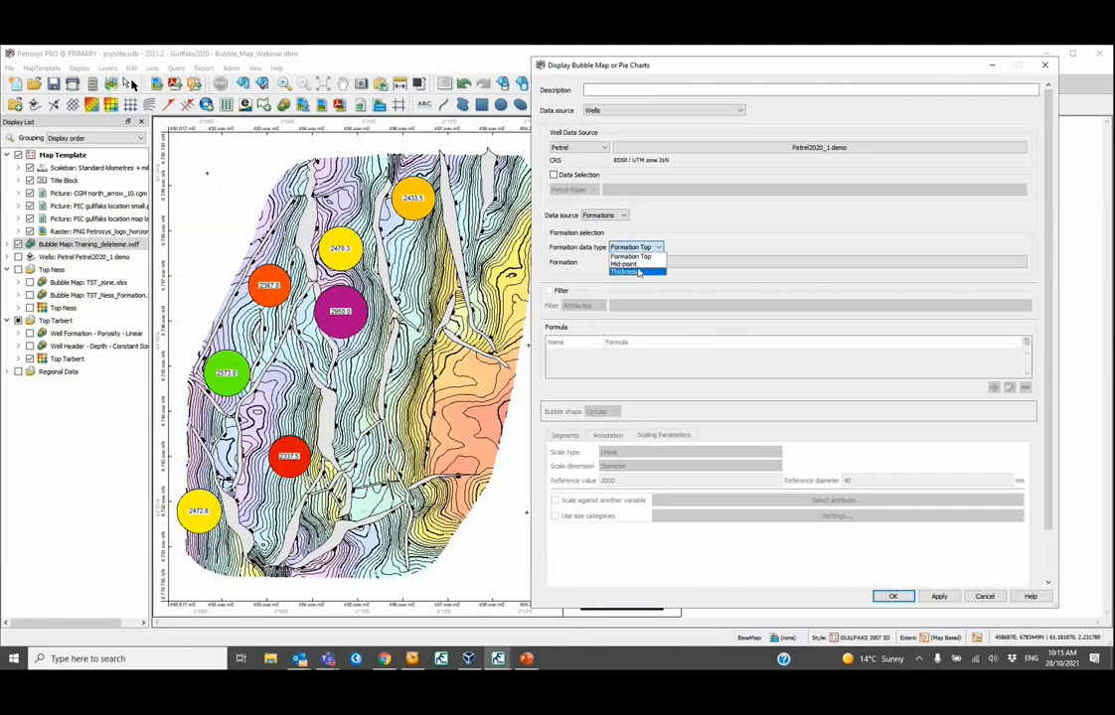
left_click(647, 257)
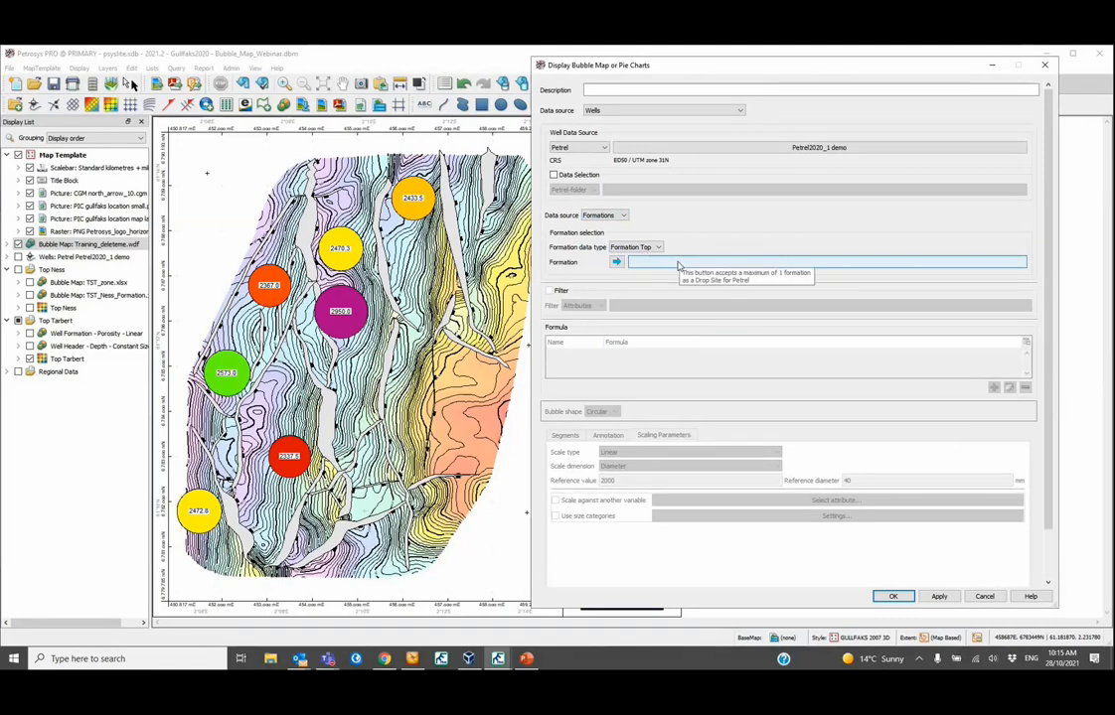
left_click(678, 263)
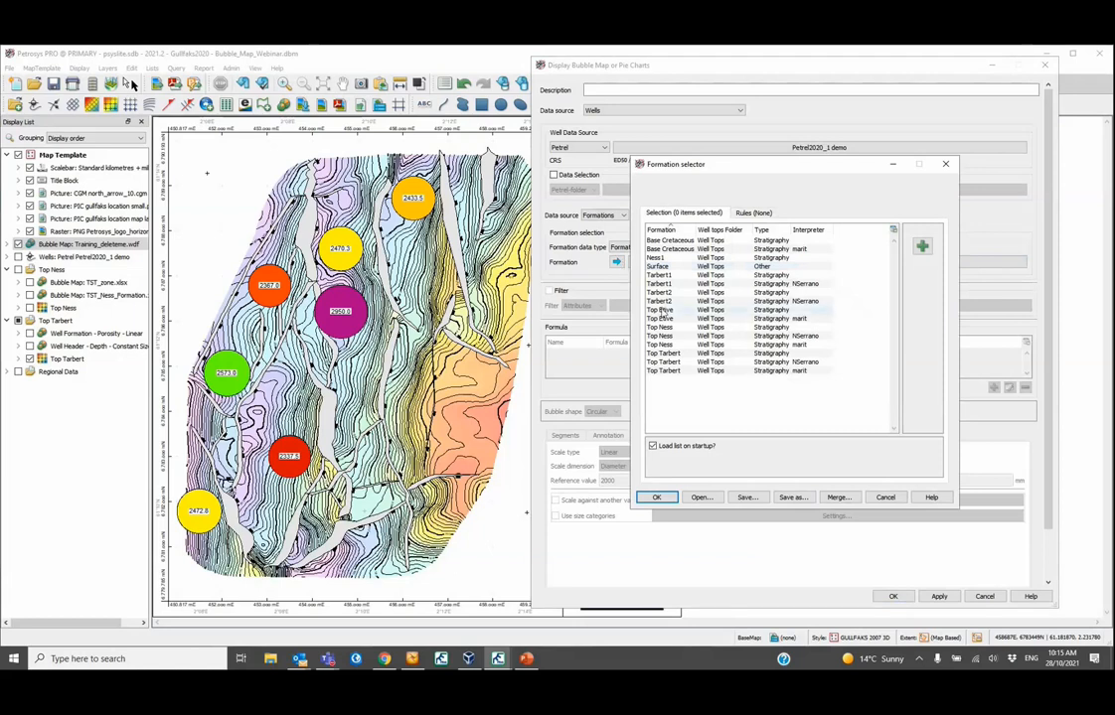
left_click(673, 277)
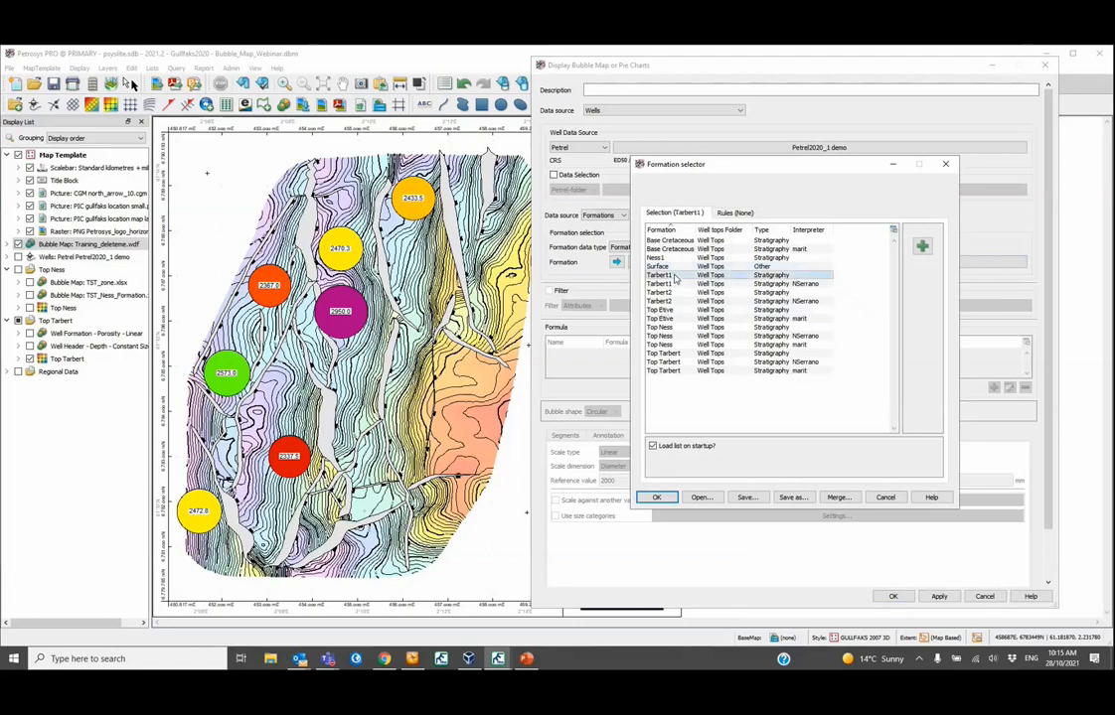
left_click(655, 498)
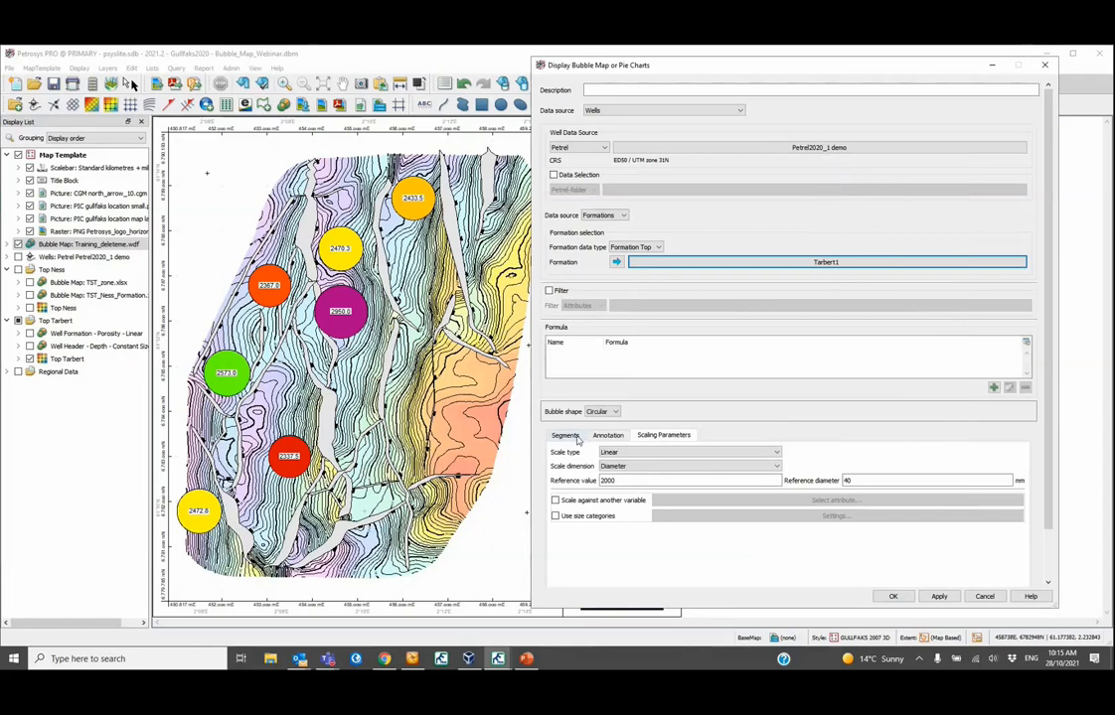
Step: Set the bubble scale type to Constant and try to apply the formation-based bubble map
left_click(642, 454)
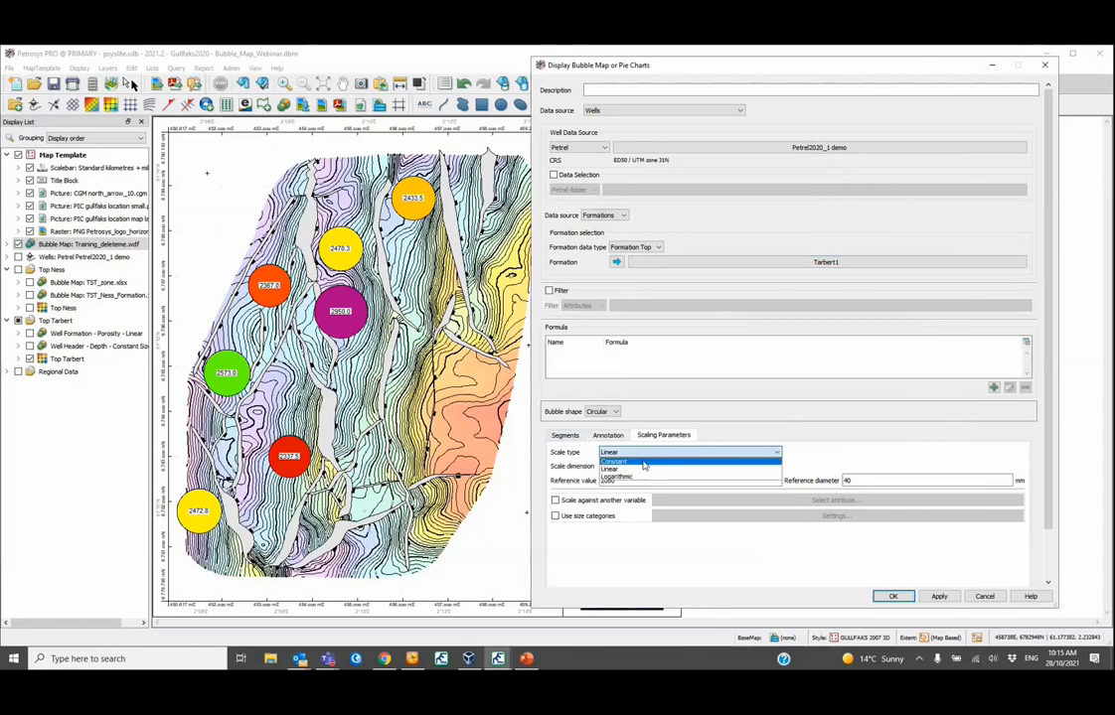
left_click(644, 462)
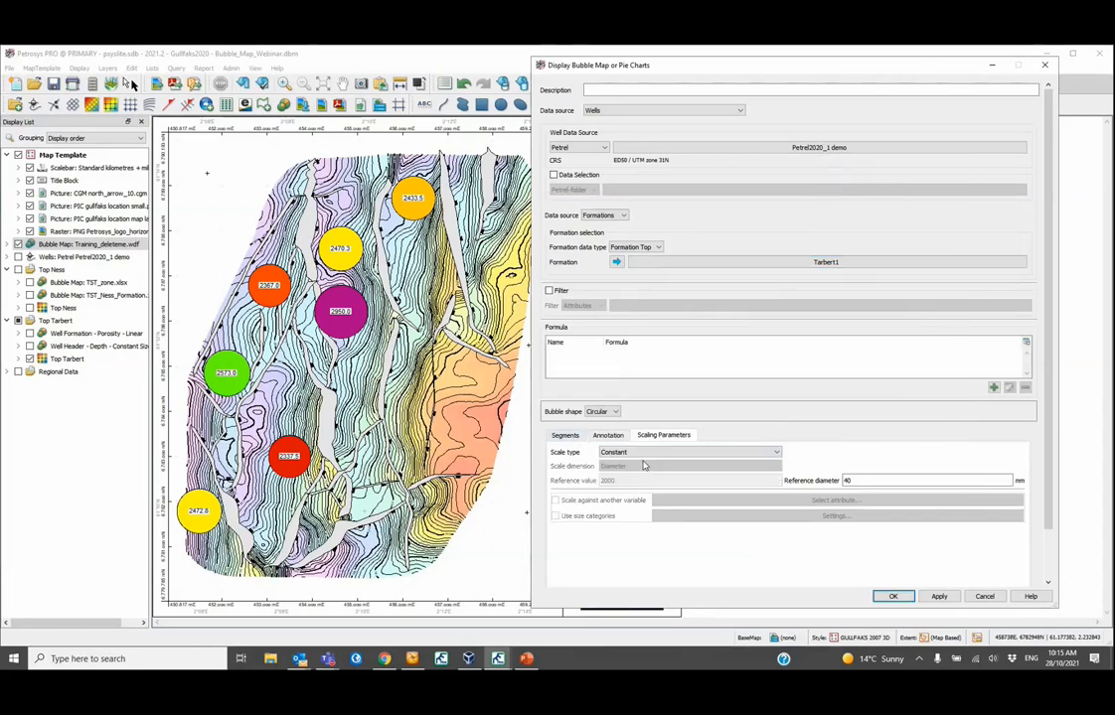
left_click(564, 436)
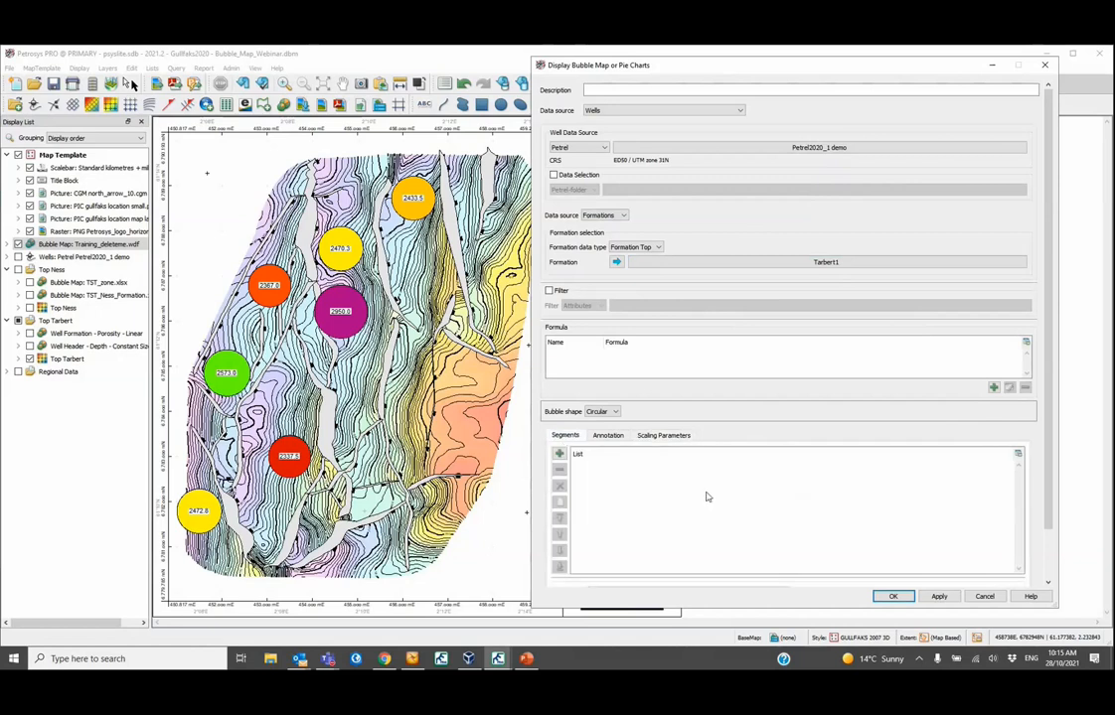
left_click(939, 596)
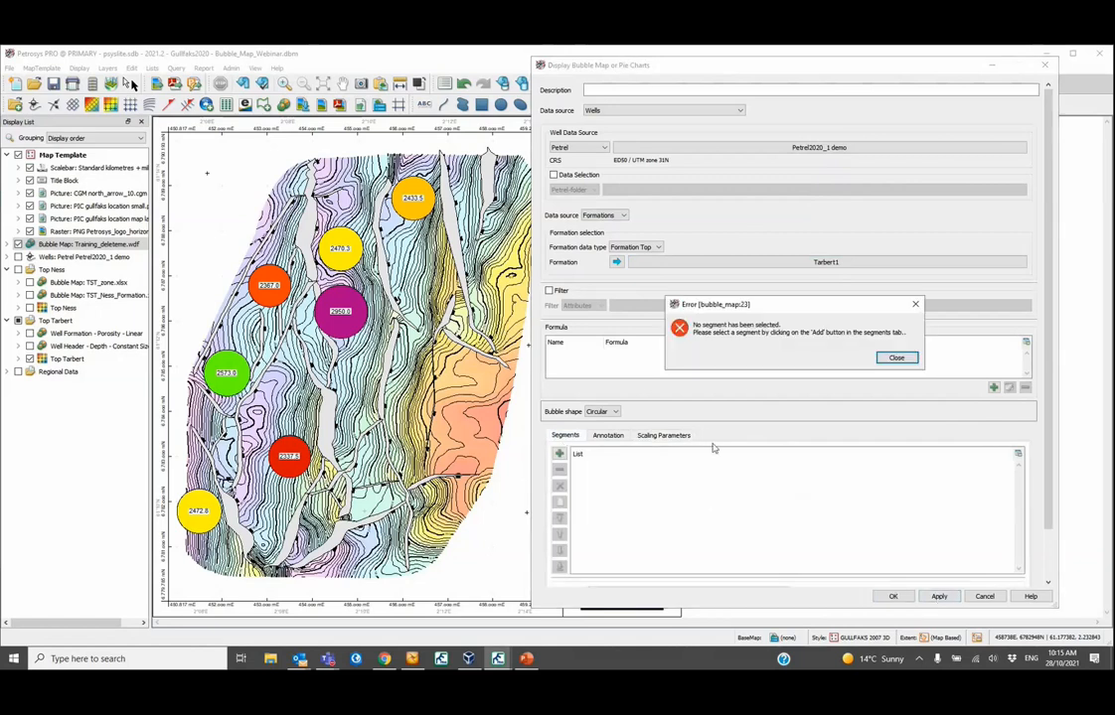
left_click(896, 358)
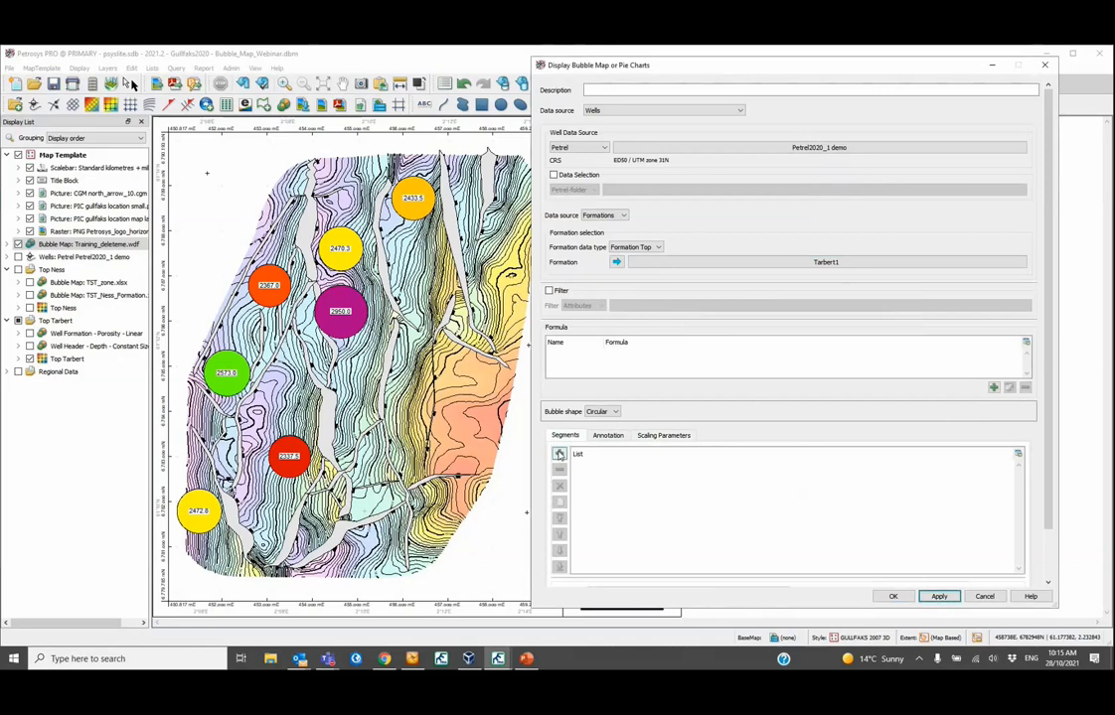
Step: Add the Porosity attribute as a bubble segment
left_click(558, 454)
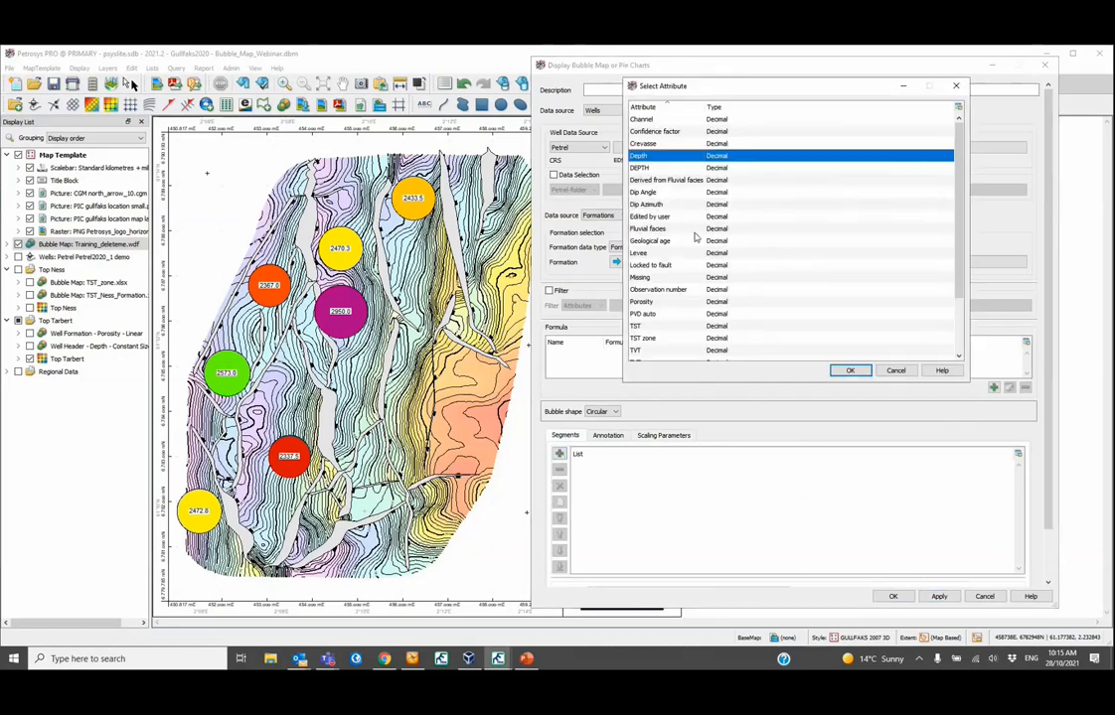
left_click(648, 302)
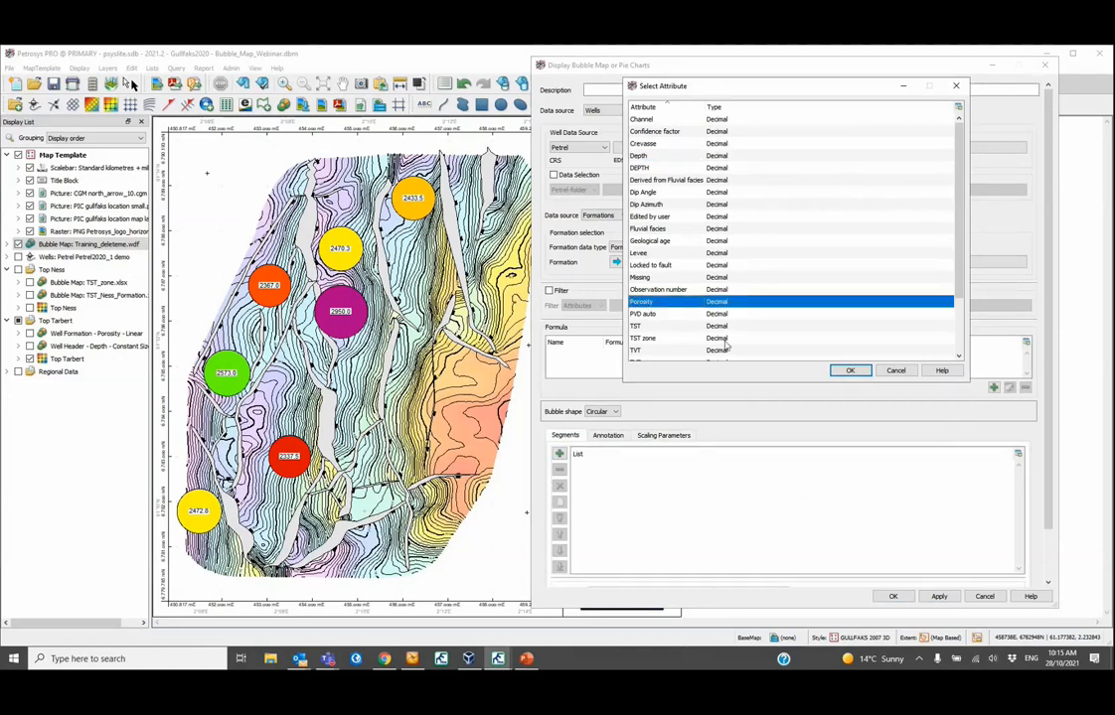
left_click(848, 371)
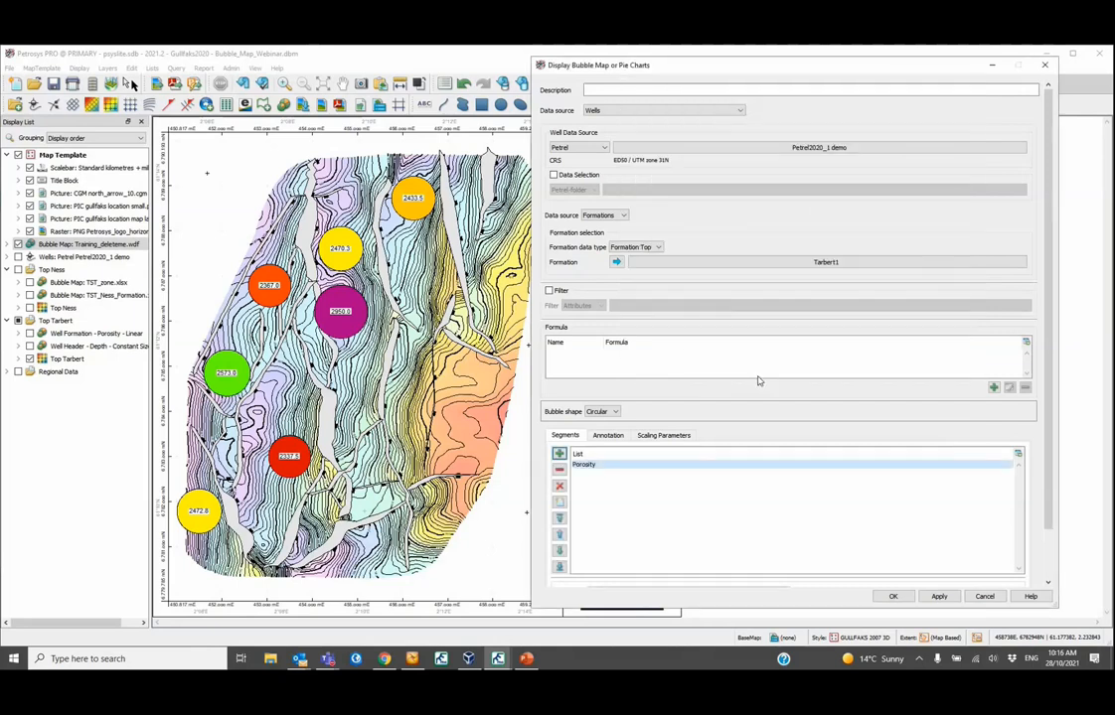
Step: Fill the Porosity segment with the Petrosys default color gradient over the Dynamic - data range and apply the bubble map
left_click(662, 437)
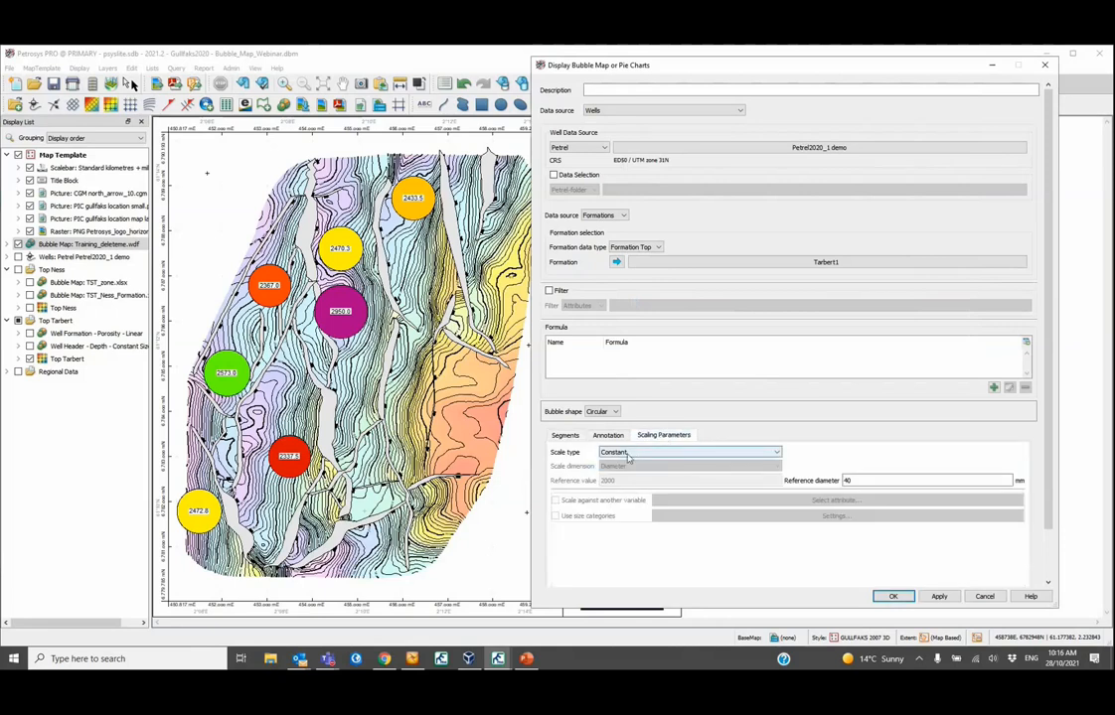
left_click(576, 438)
left_click(608, 435)
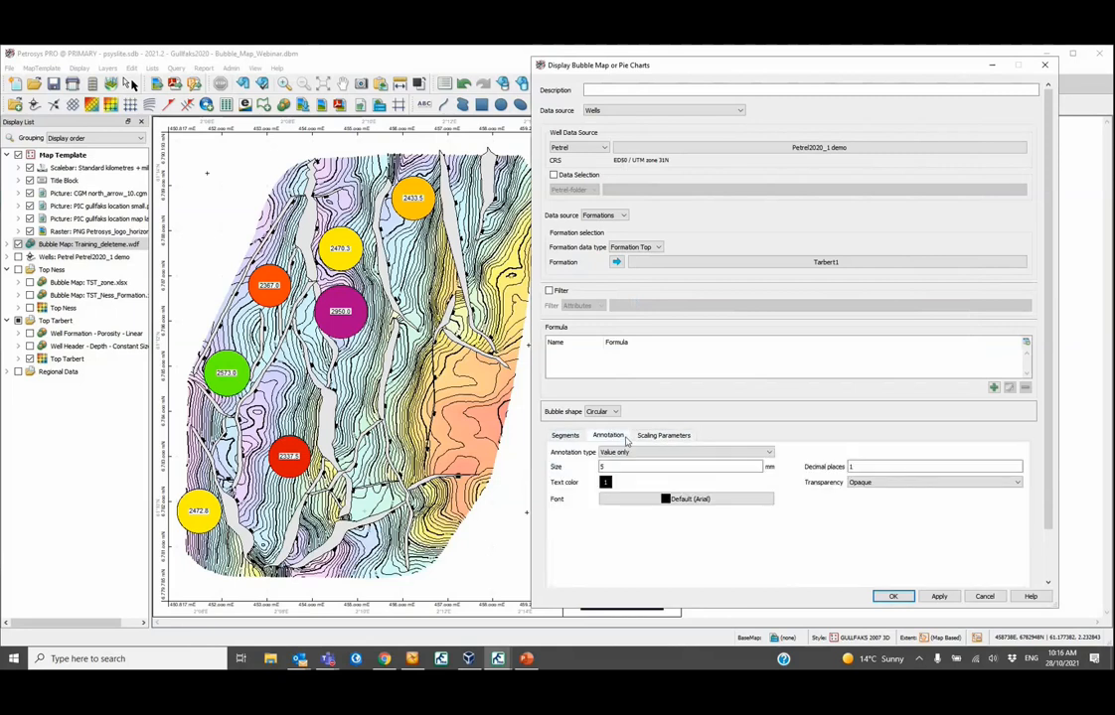
left_click(555, 438)
scroll(791, 475, "down", 2)
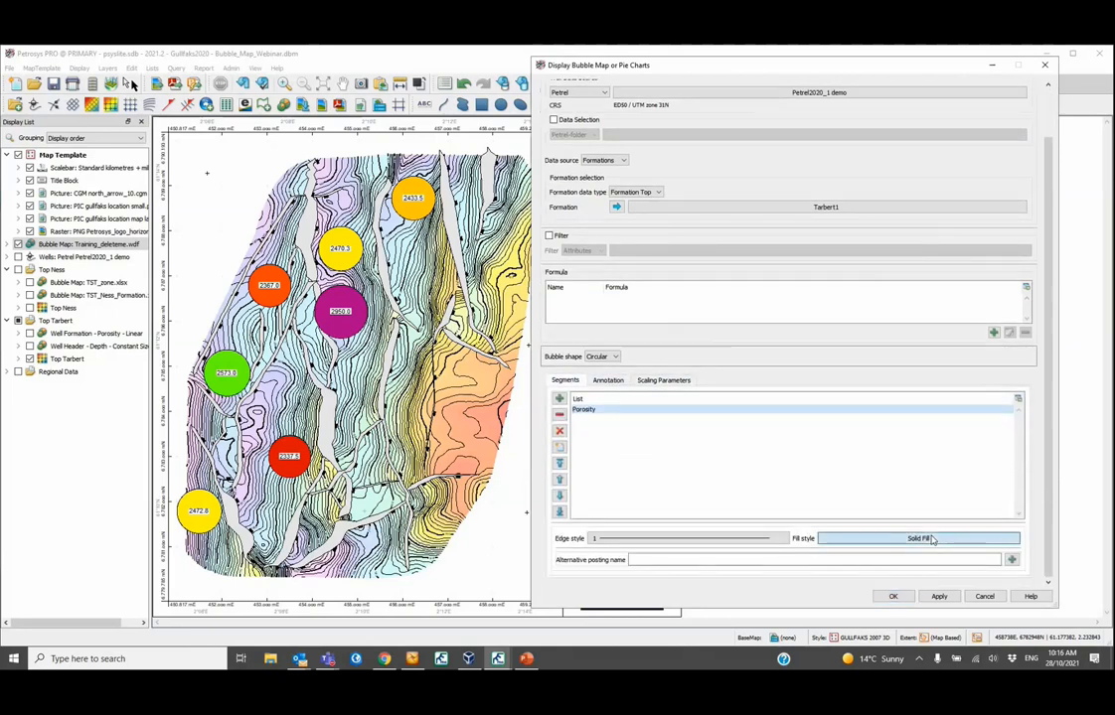
left_click(917, 537)
left_click(741, 161)
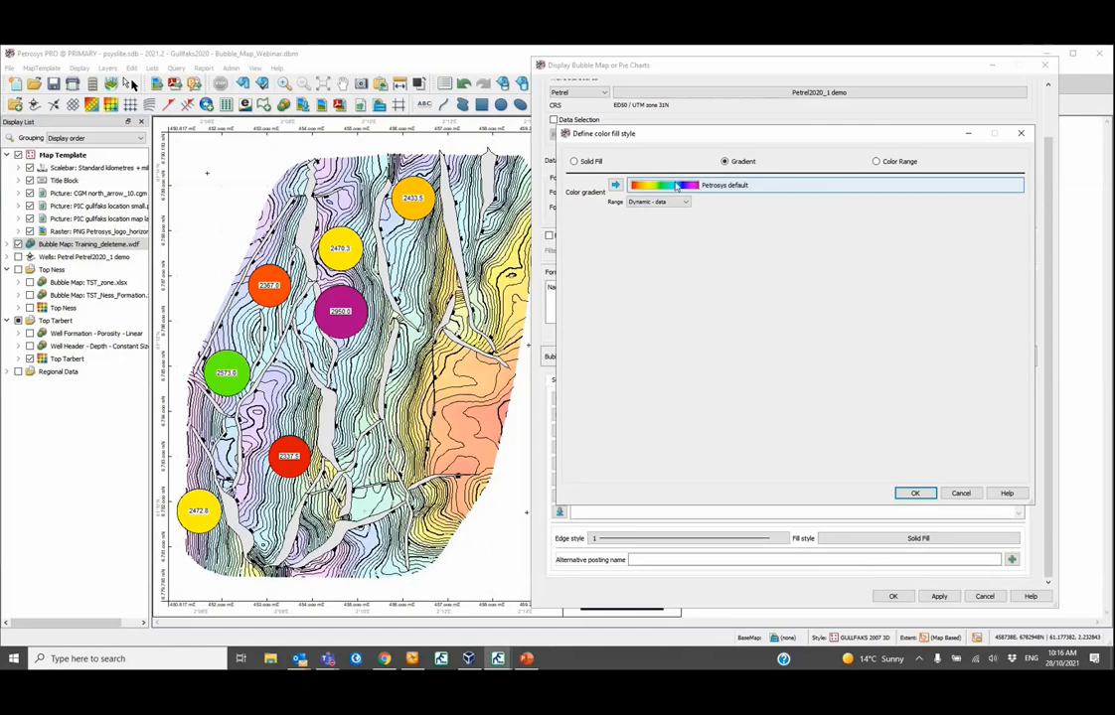
left_click(914, 493)
left_click(939, 596)
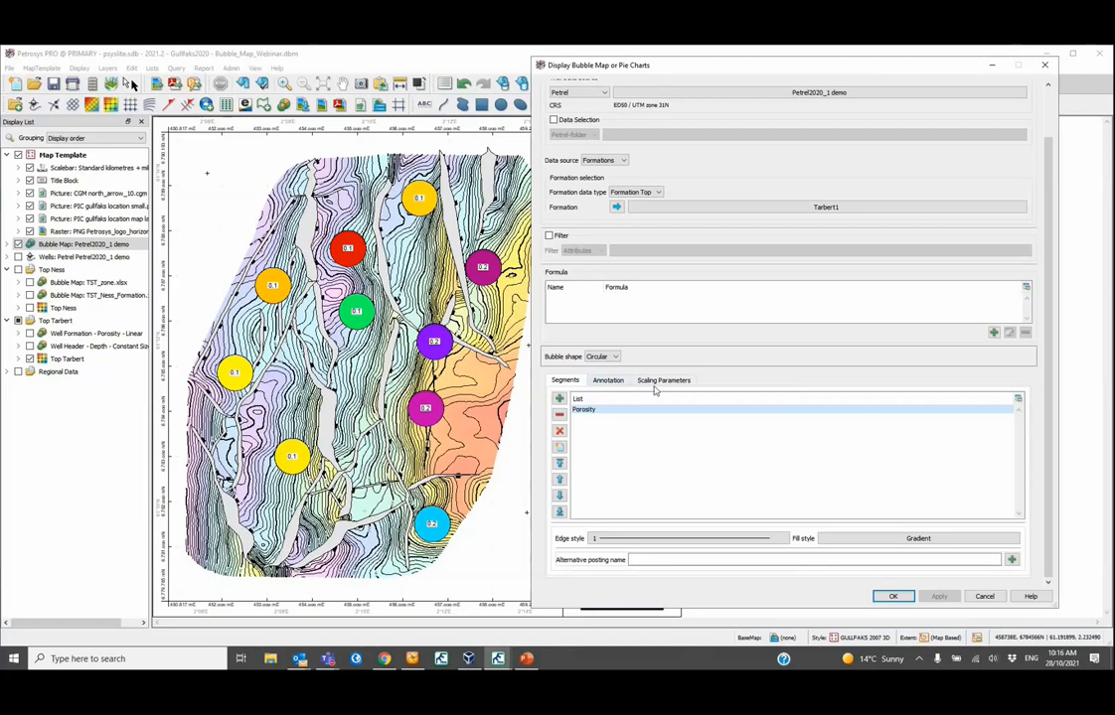
Step: Set the bubble annotation to 2 decimal places and apply it to the map
left_click(608, 381)
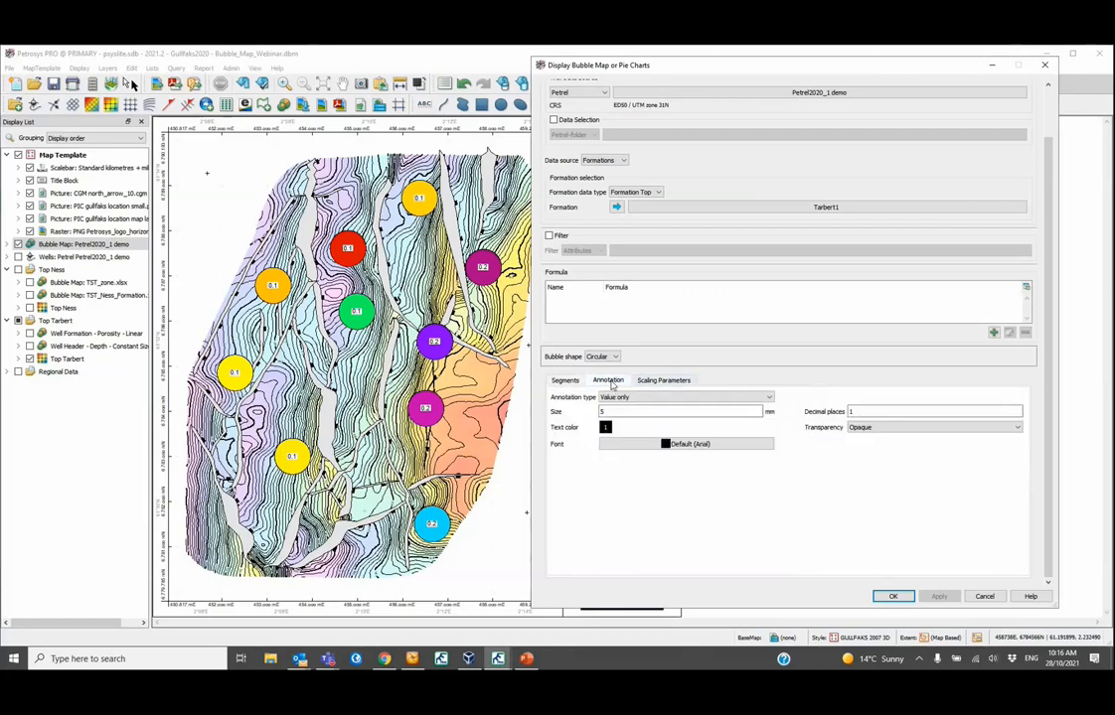
left_click(874, 412)
type("2")
left_click(937, 596)
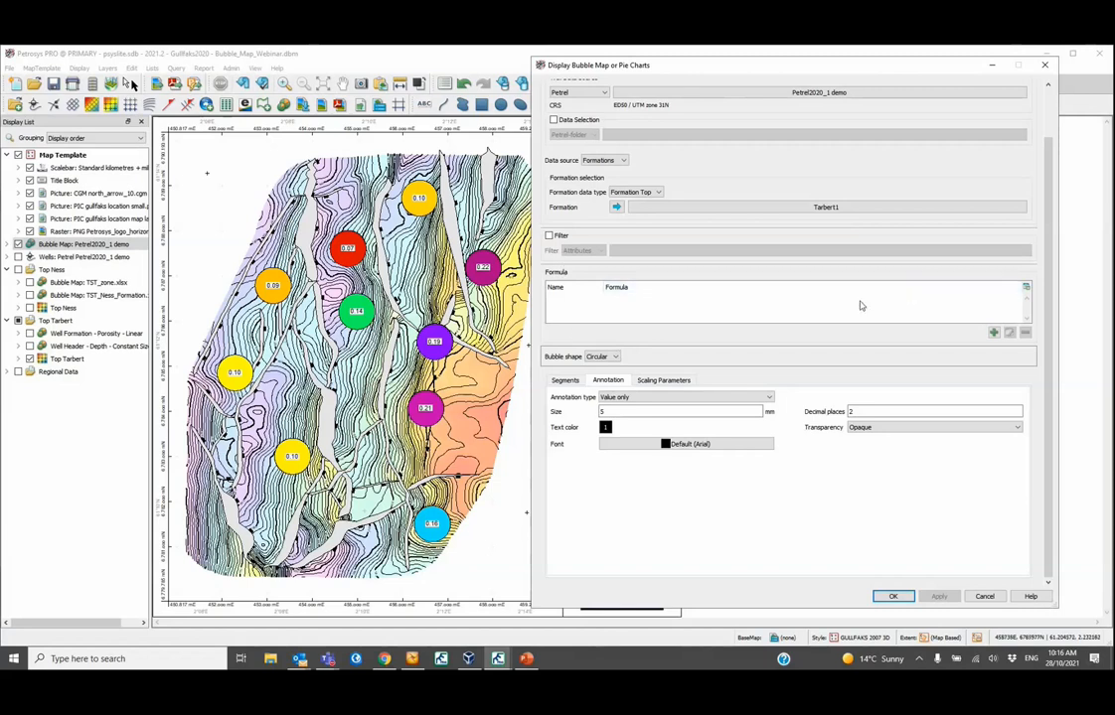
Step: Add a formula named "Porosity in%" that multiplies the Porosity attribute by 100
left_click(992, 333)
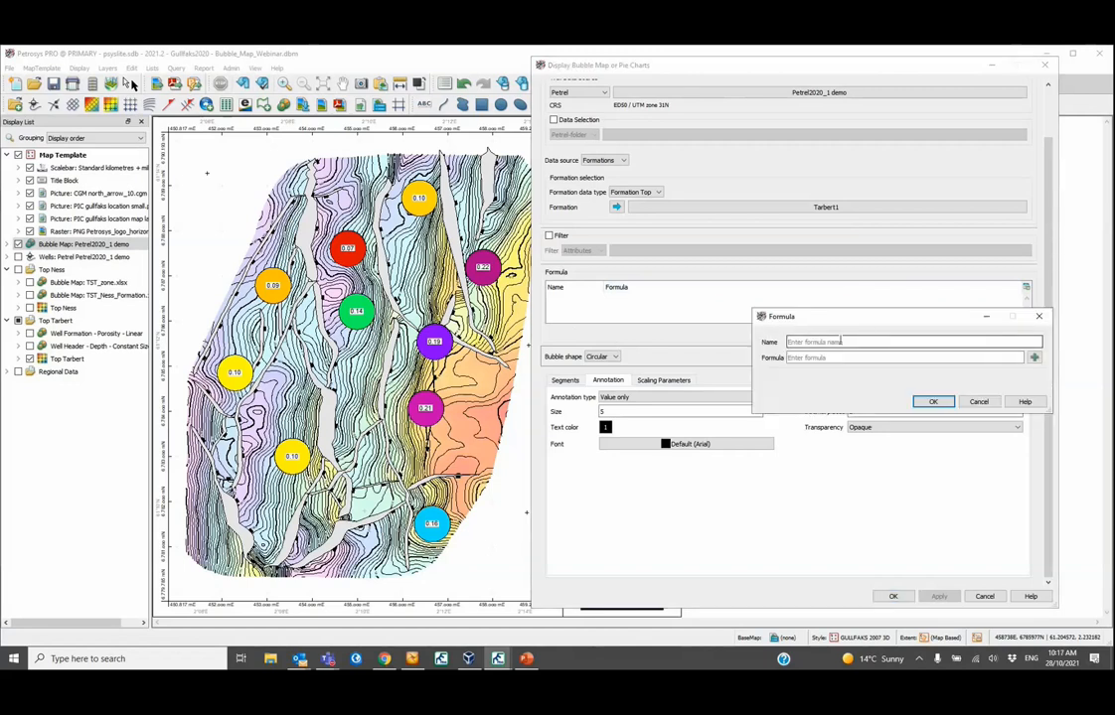
type("Porosity in%")
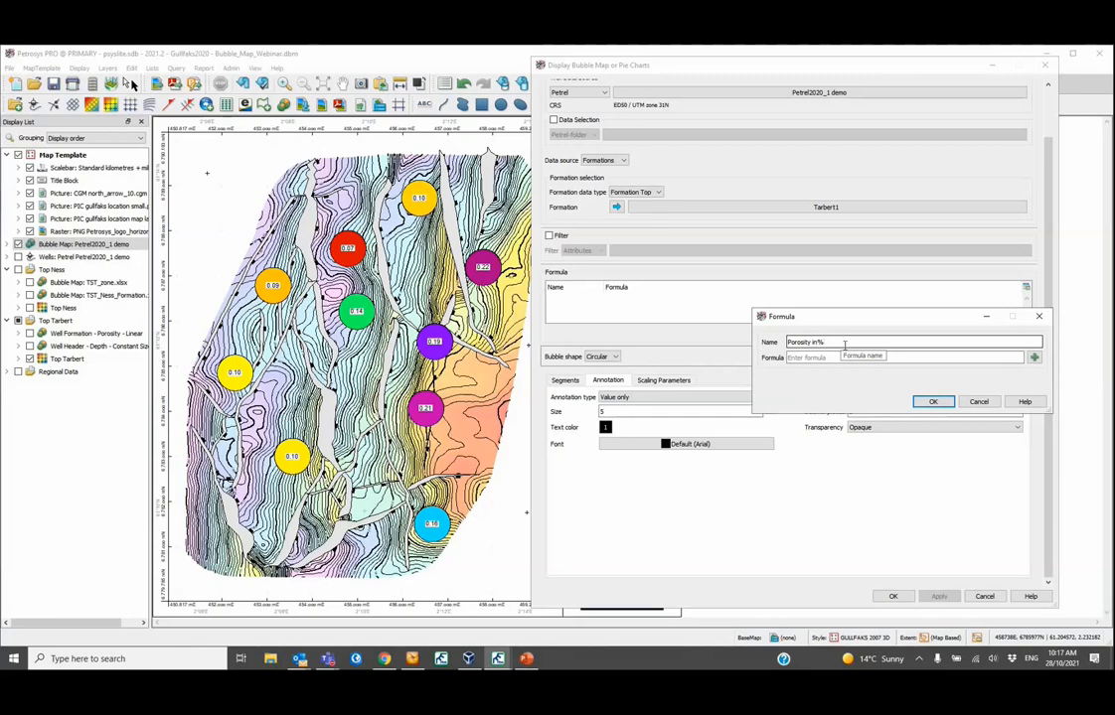
left_click(1033, 358)
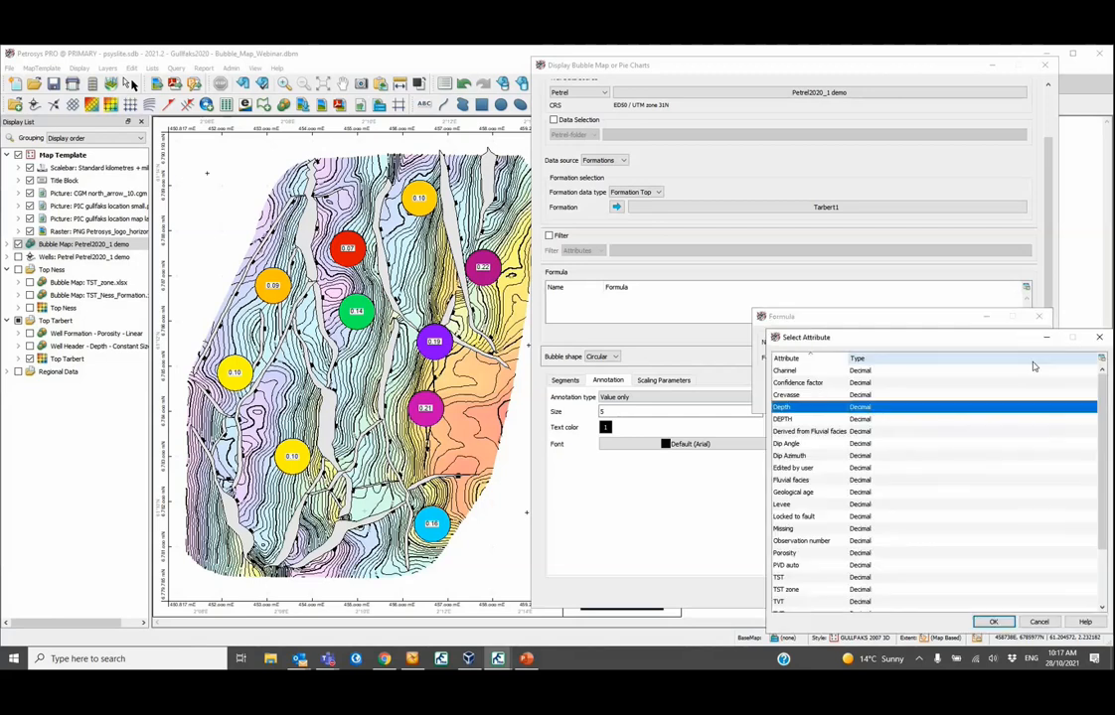
left_click(800, 554)
left_click(991, 622)
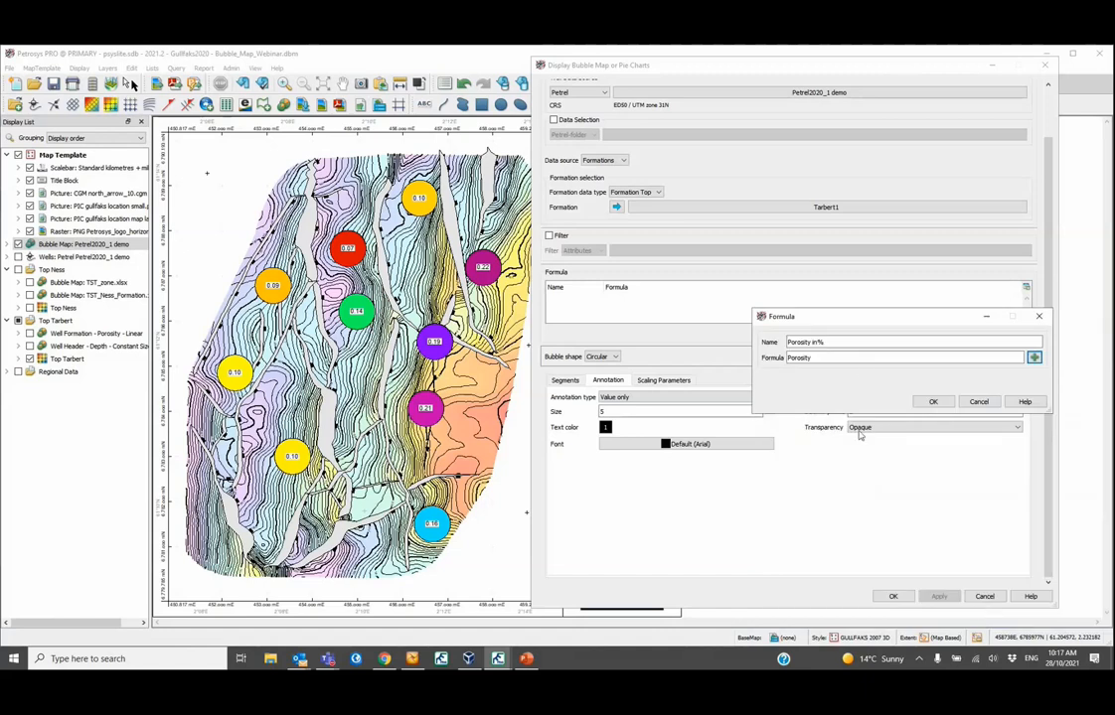
left_click(863, 359)
type("*100")
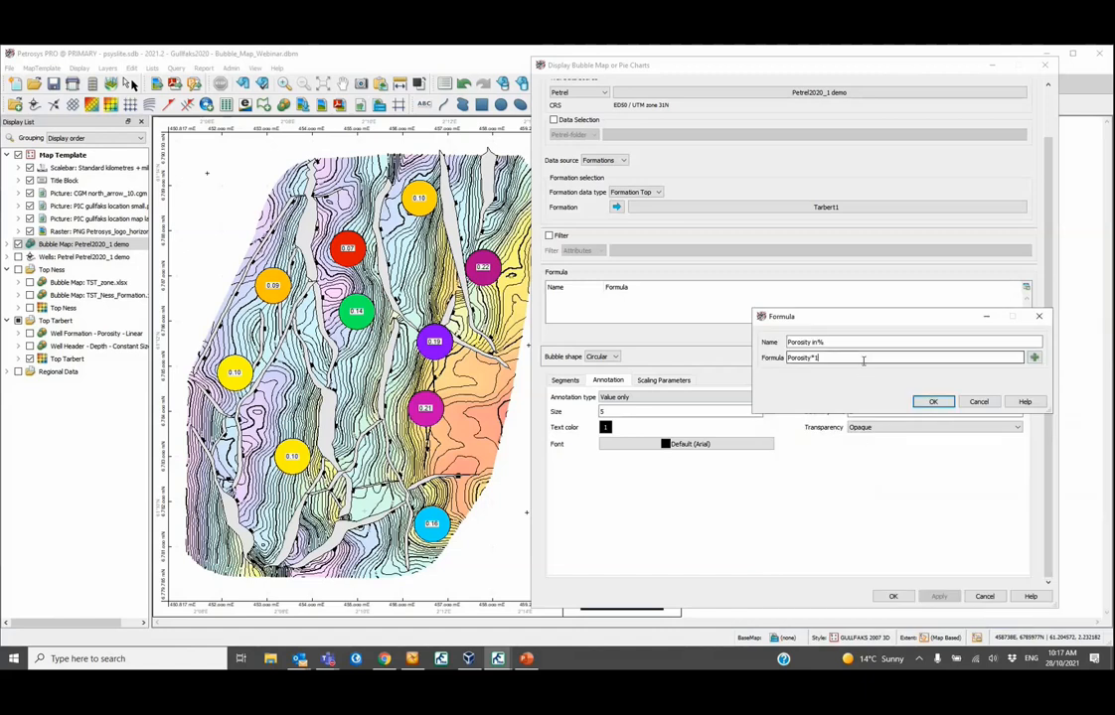
left_click(932, 402)
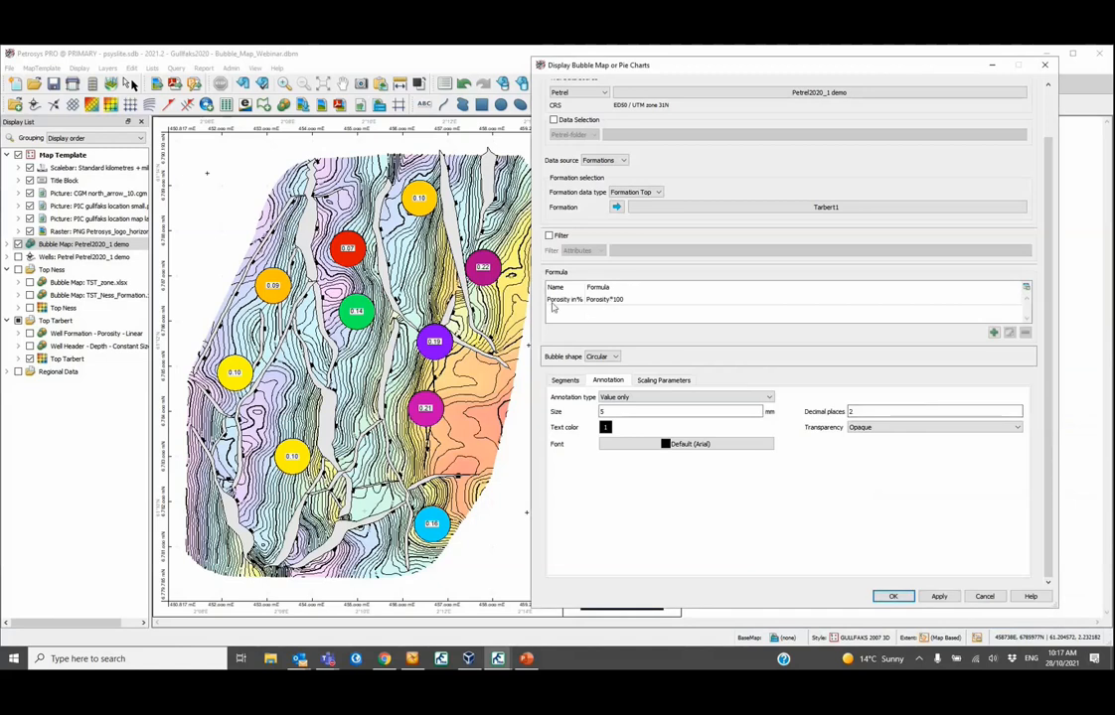
Step: Use the Porosity in% formula as the bubble segment and remove the original Porosity segment
left_click(566, 381)
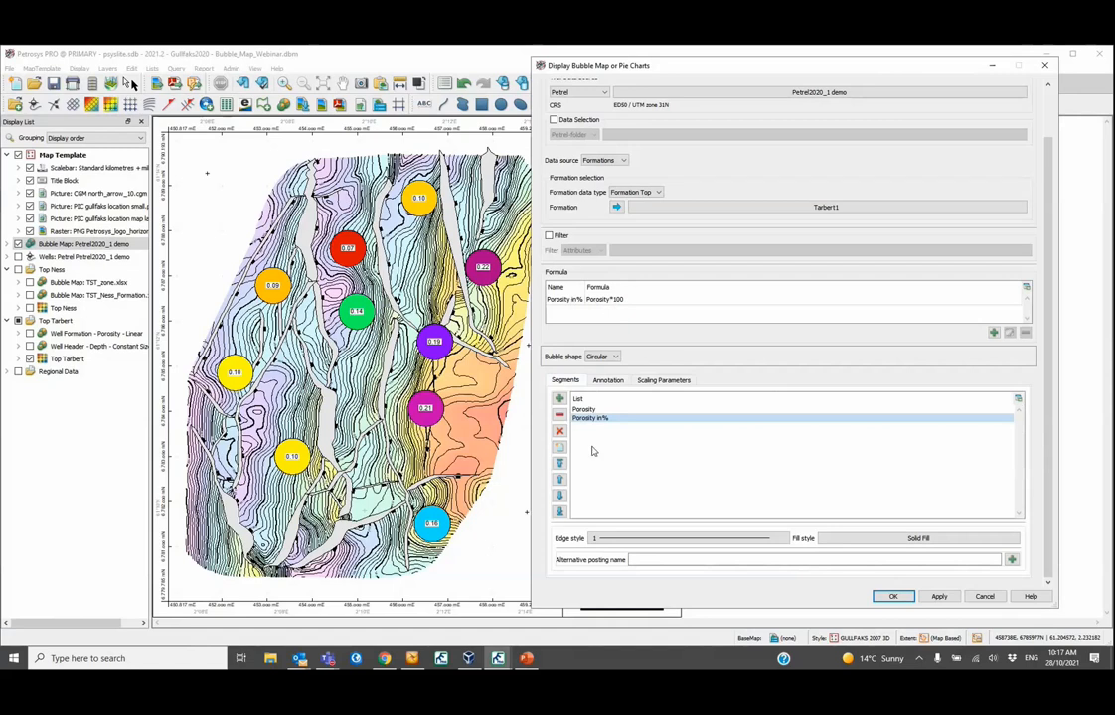
left_click(584, 410)
left_click(559, 416)
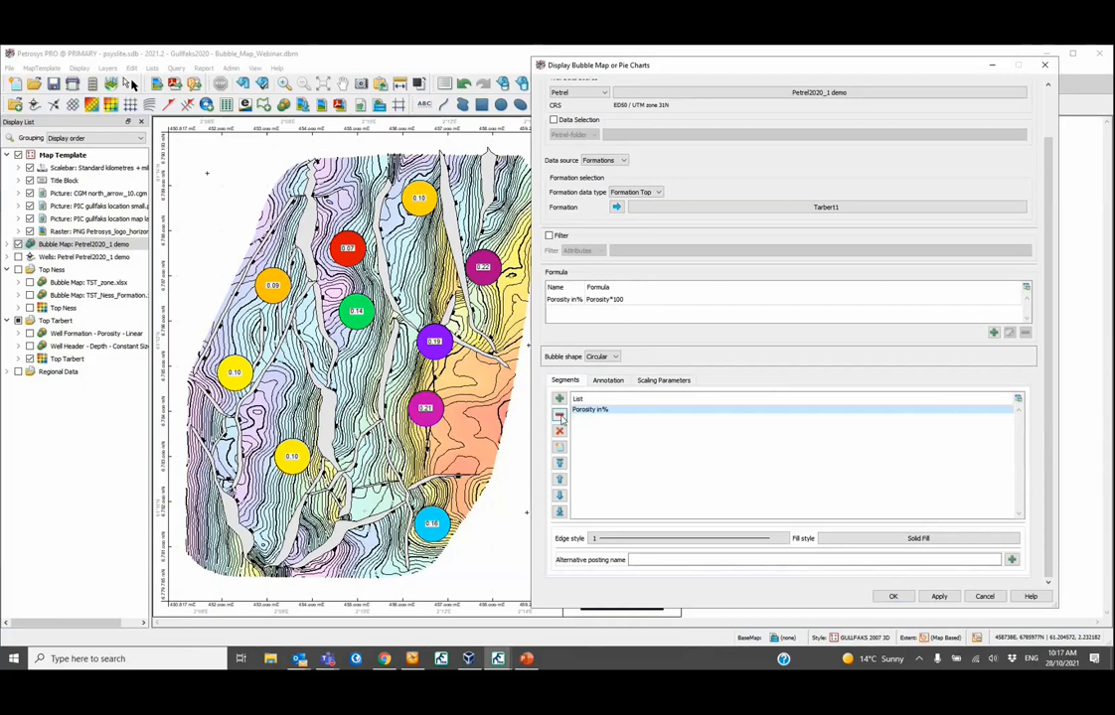
Step: Scale the bubbles linearly by diameter with a reference value of 10 and apply the change
left_click(663, 384)
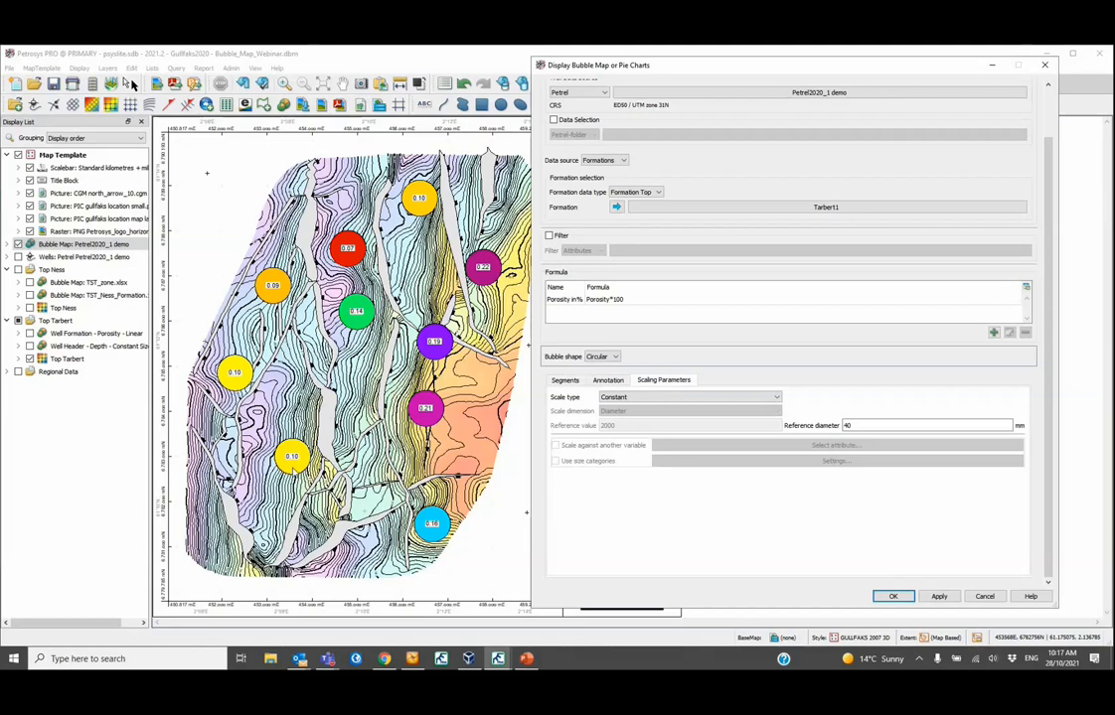
left_click(636, 397)
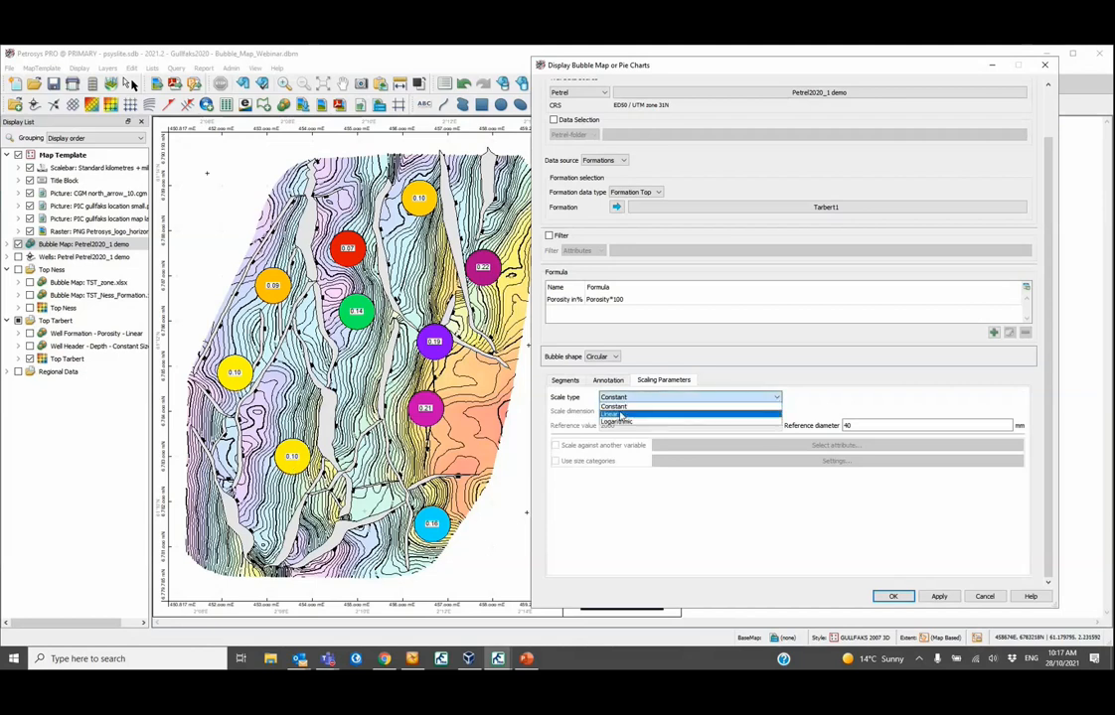
left_click(619, 415)
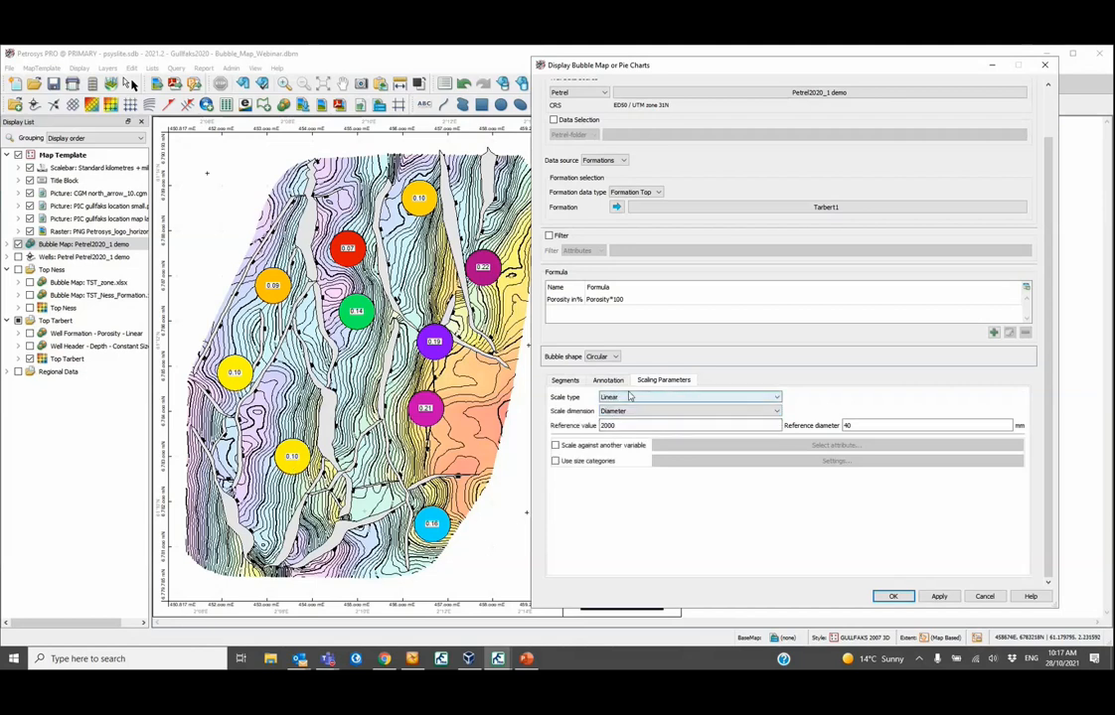
left_click_drag(623, 426, 544, 430)
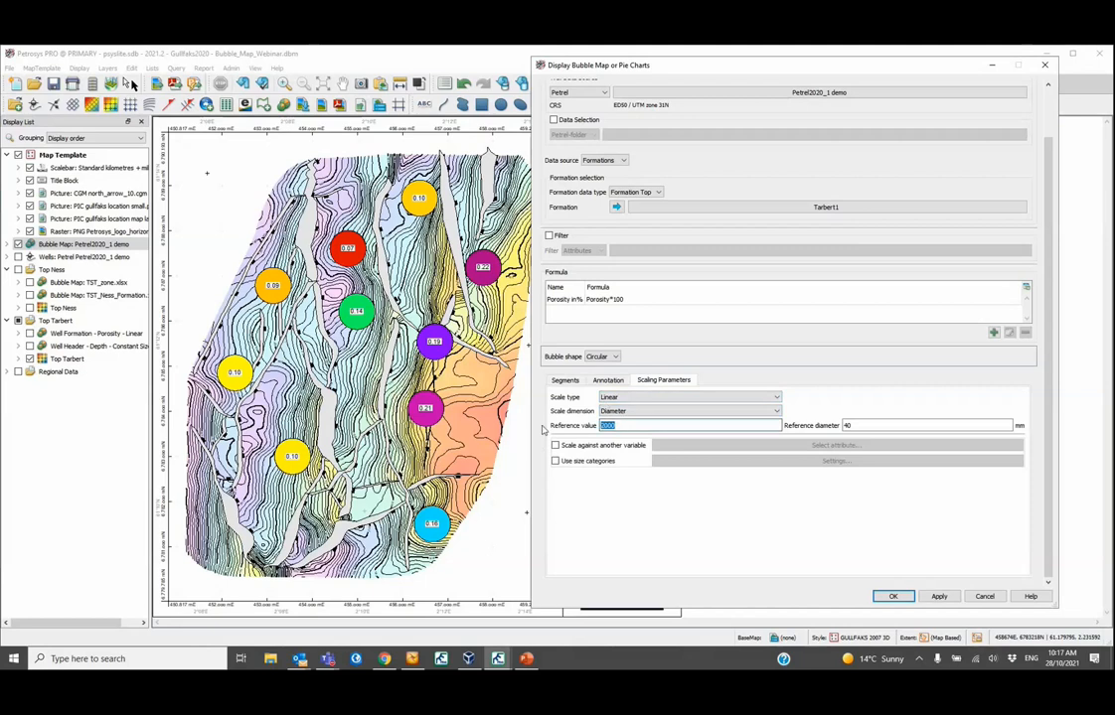
type("10")
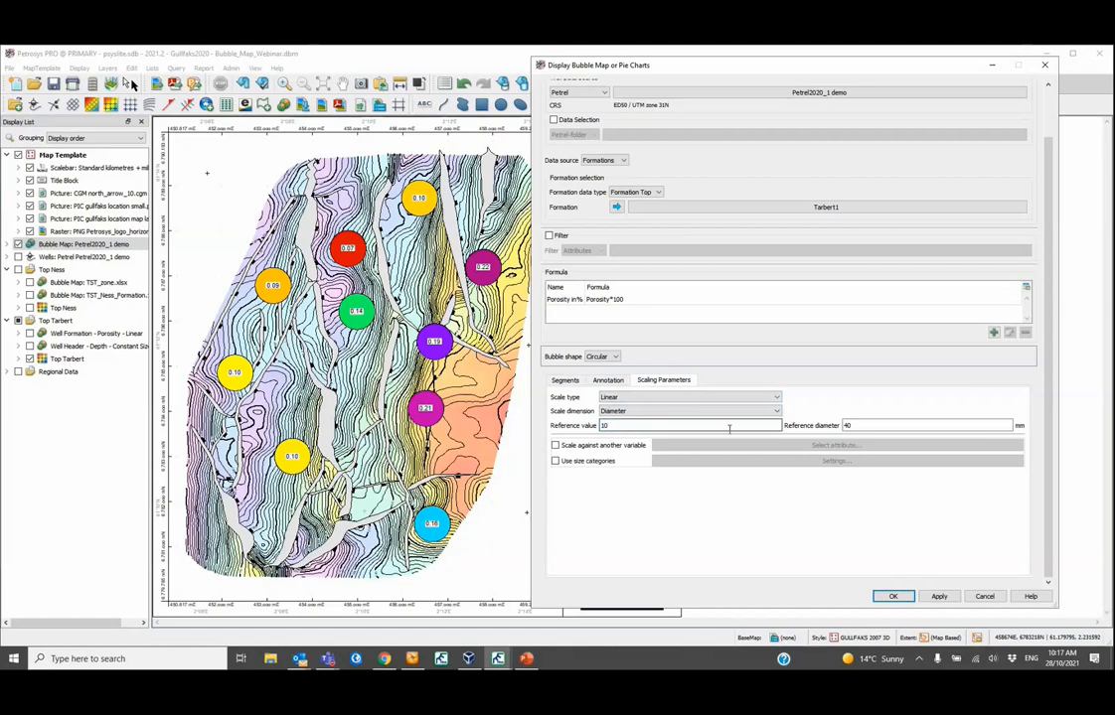
left_click(855, 422)
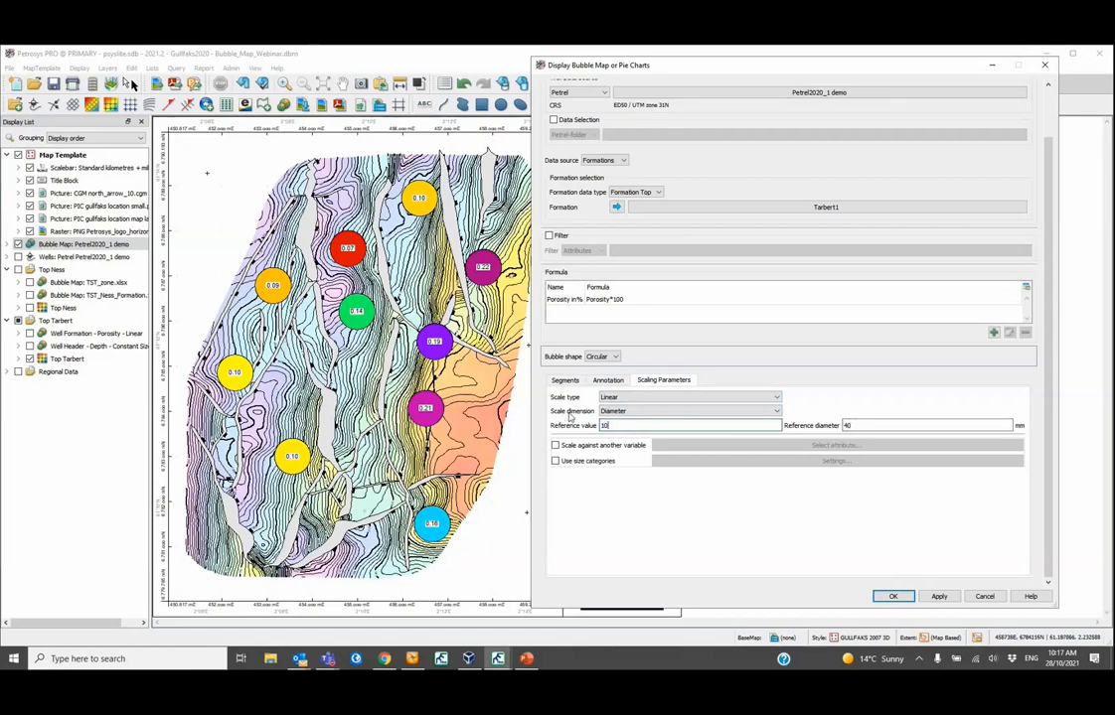
left_click(623, 424)
left_click(937, 596)
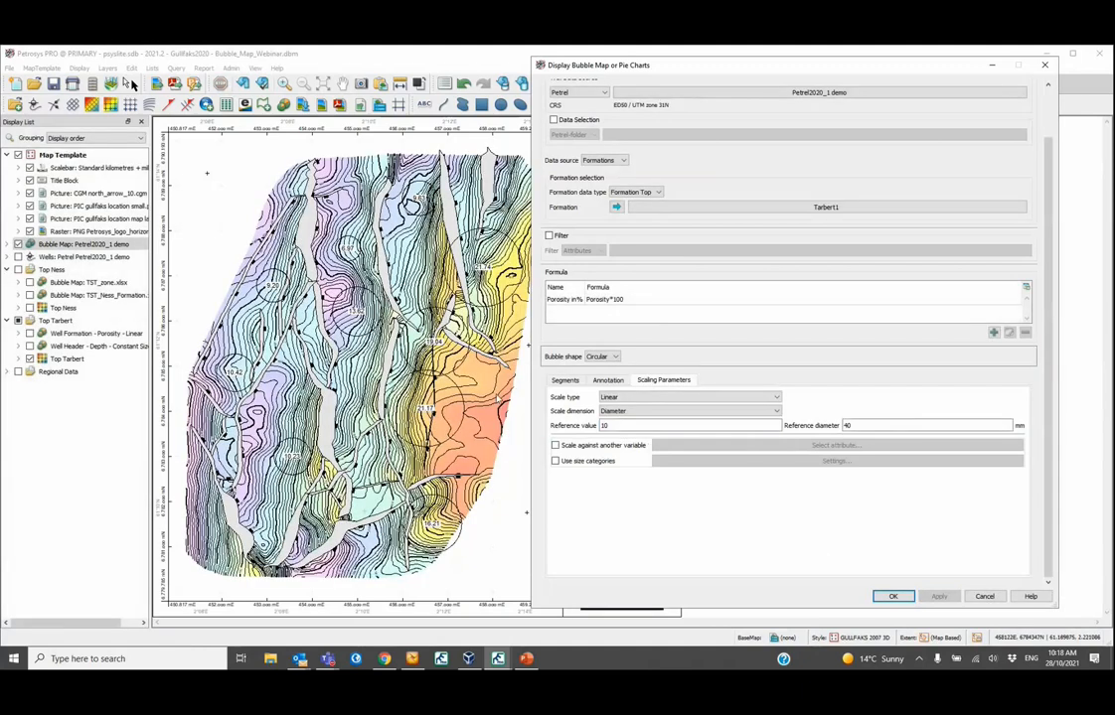
Step: Give the Porosity in% segment a solid orange fill and apply it to the bubble map
left_click(566, 380)
left_click(907, 539)
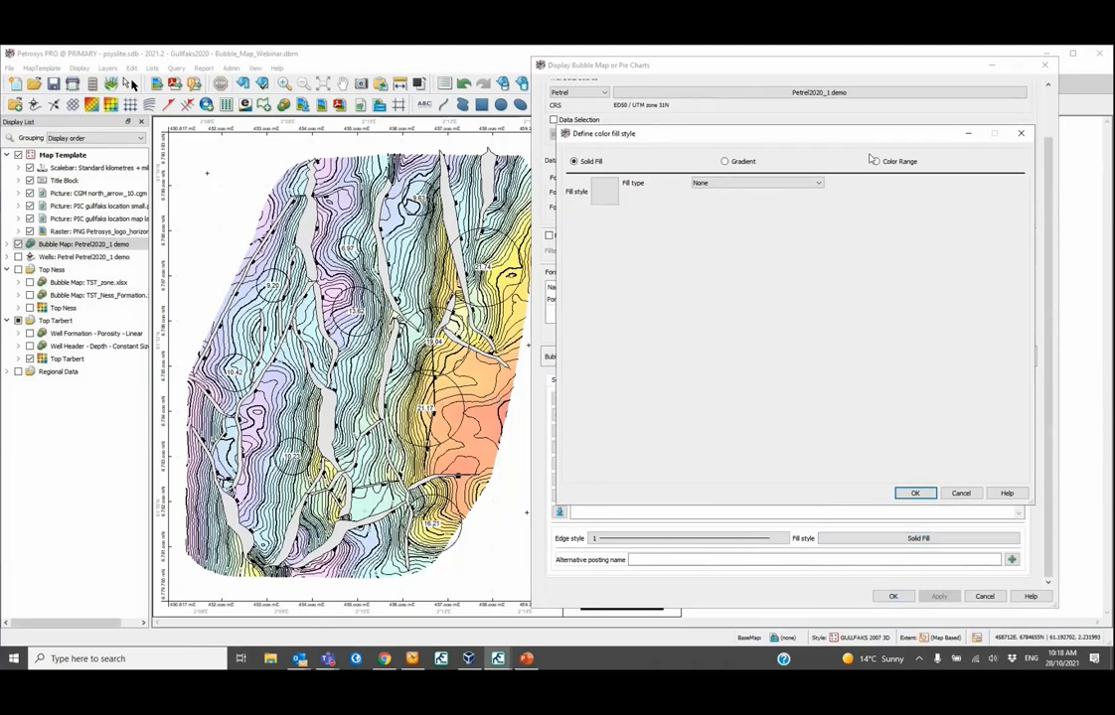
left_click(607, 197)
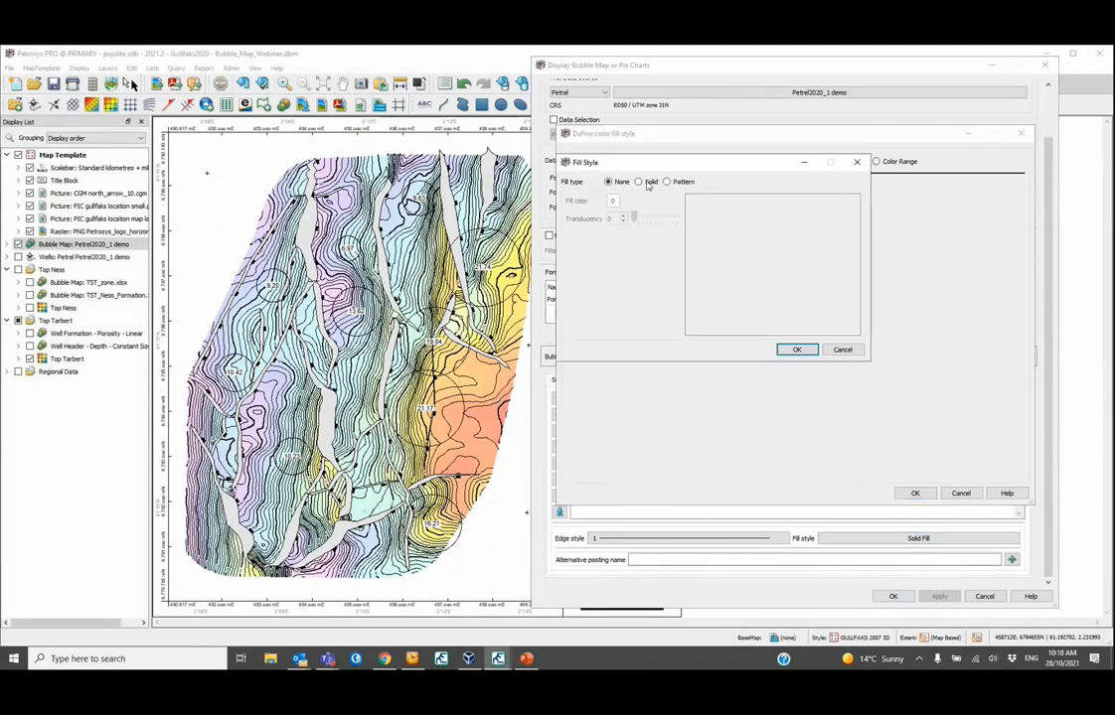
left_click(638, 181)
left_click(613, 201)
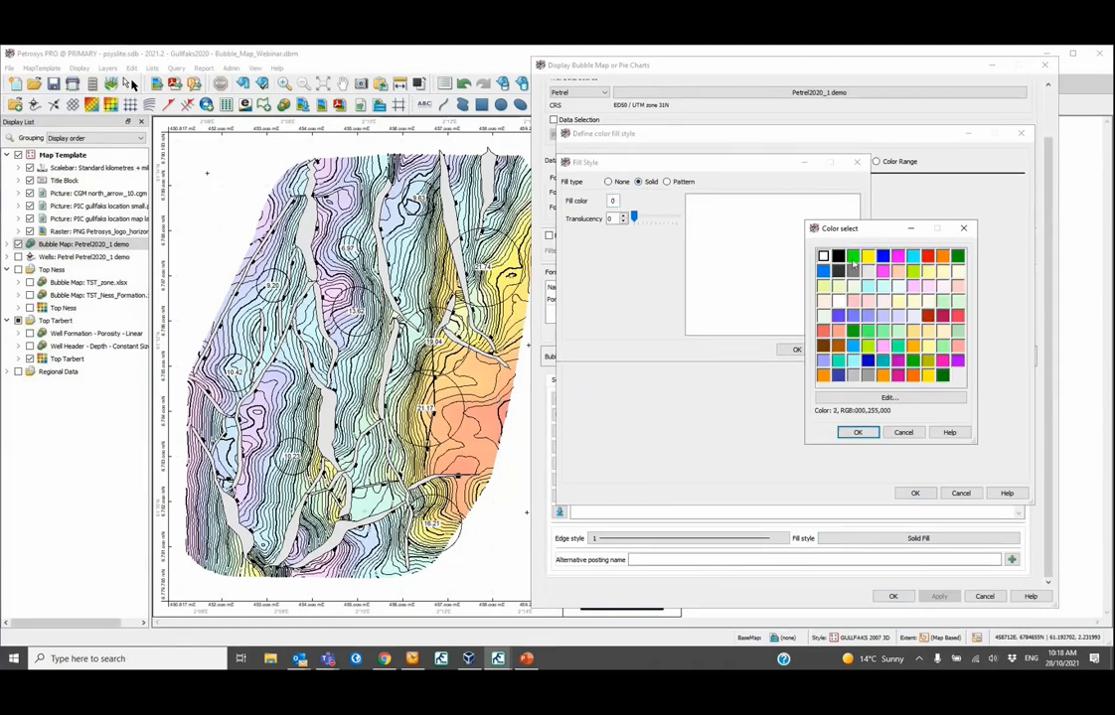
double_click(939, 260)
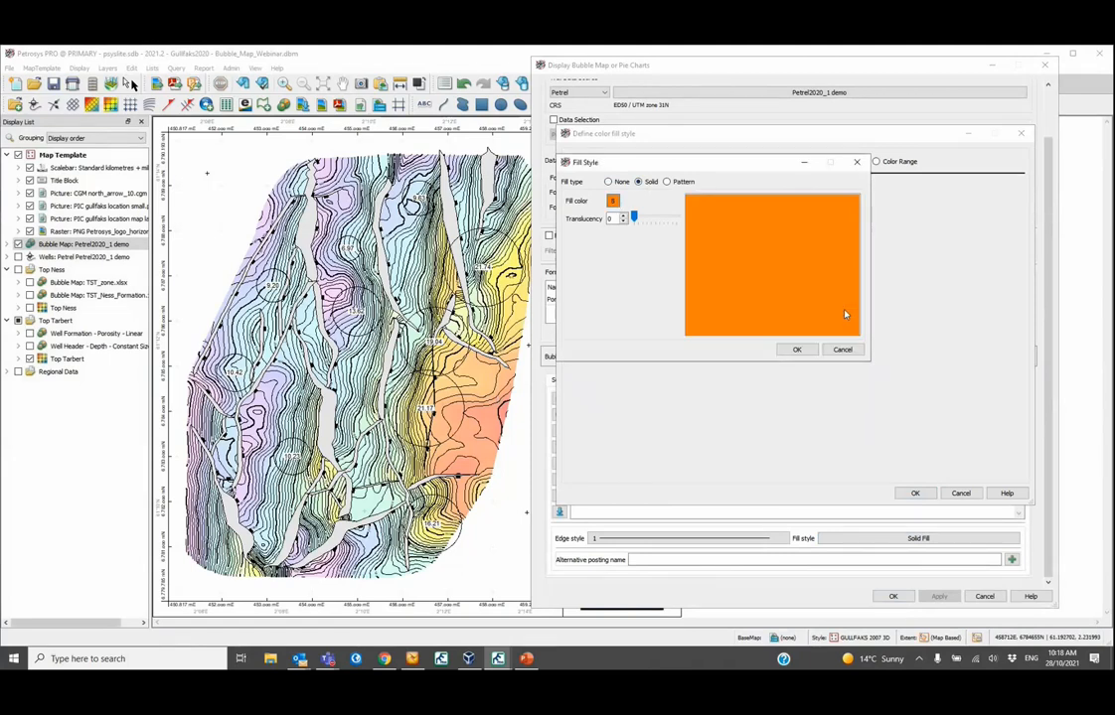
left_click(789, 356)
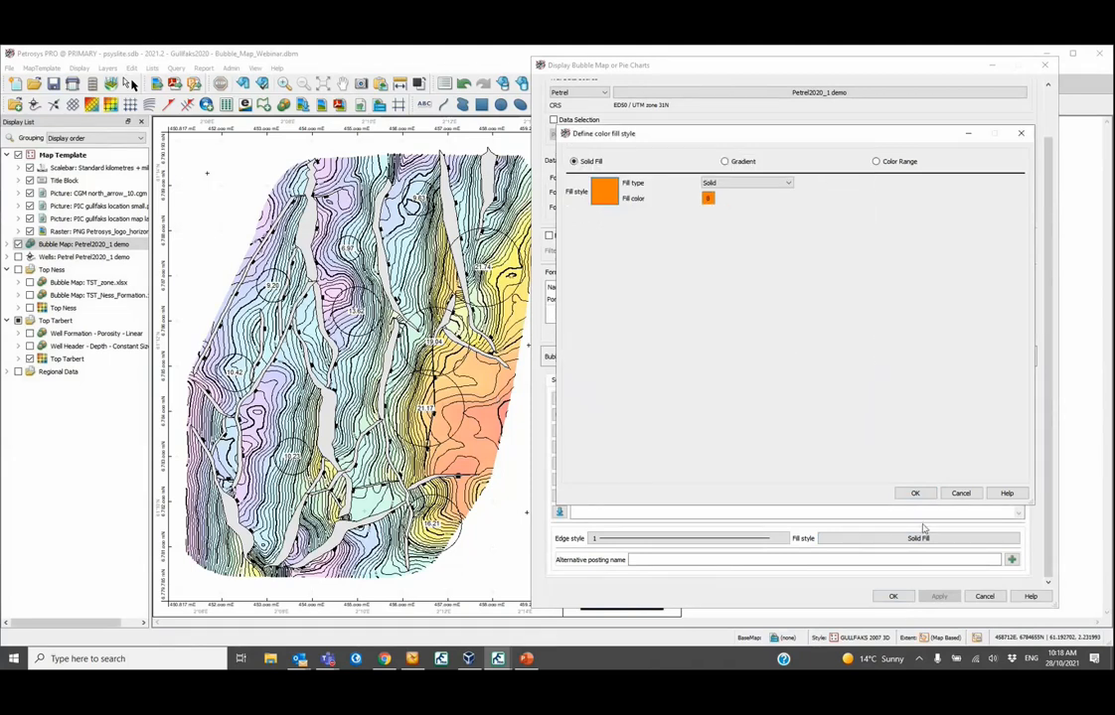
left_click(915, 494)
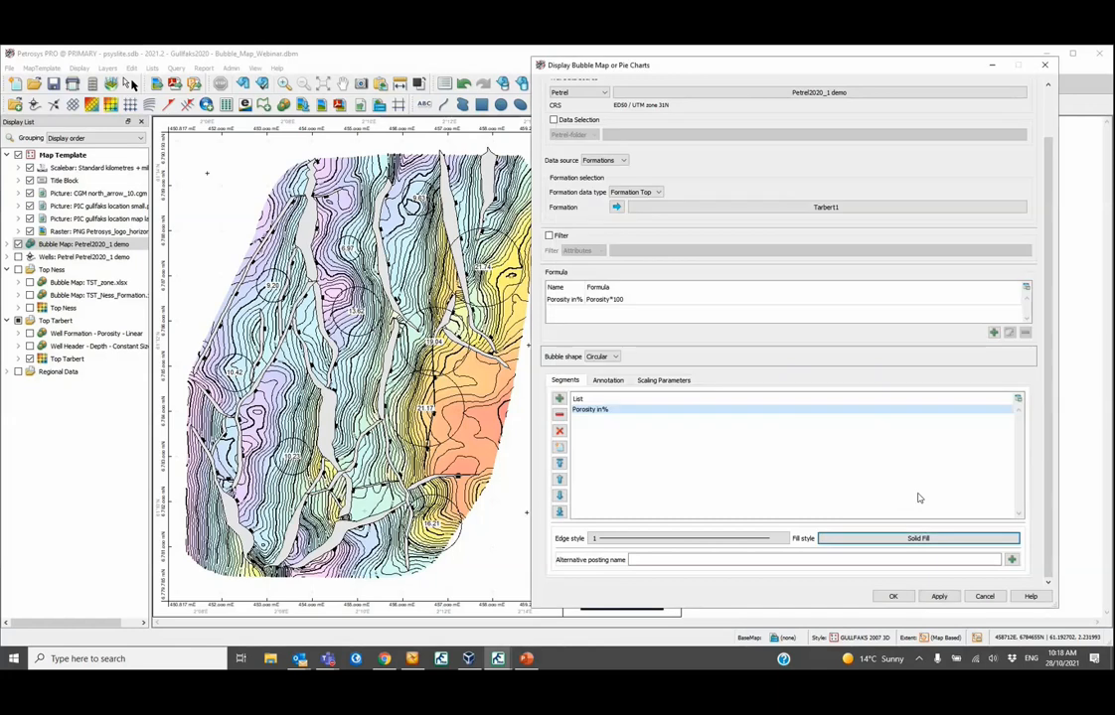
left_click(937, 596)
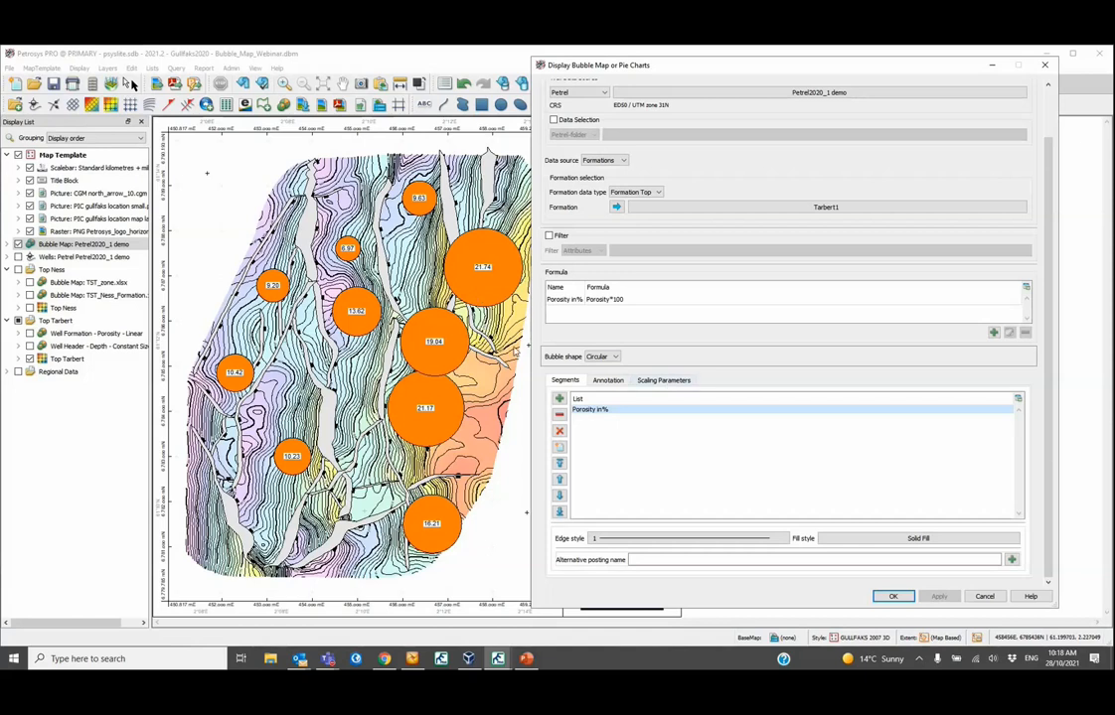
Step: Close the bubble map settings after reviewing the scaling, and hide the Petrel2020_1 demo bubble map layer
left_click(661, 380)
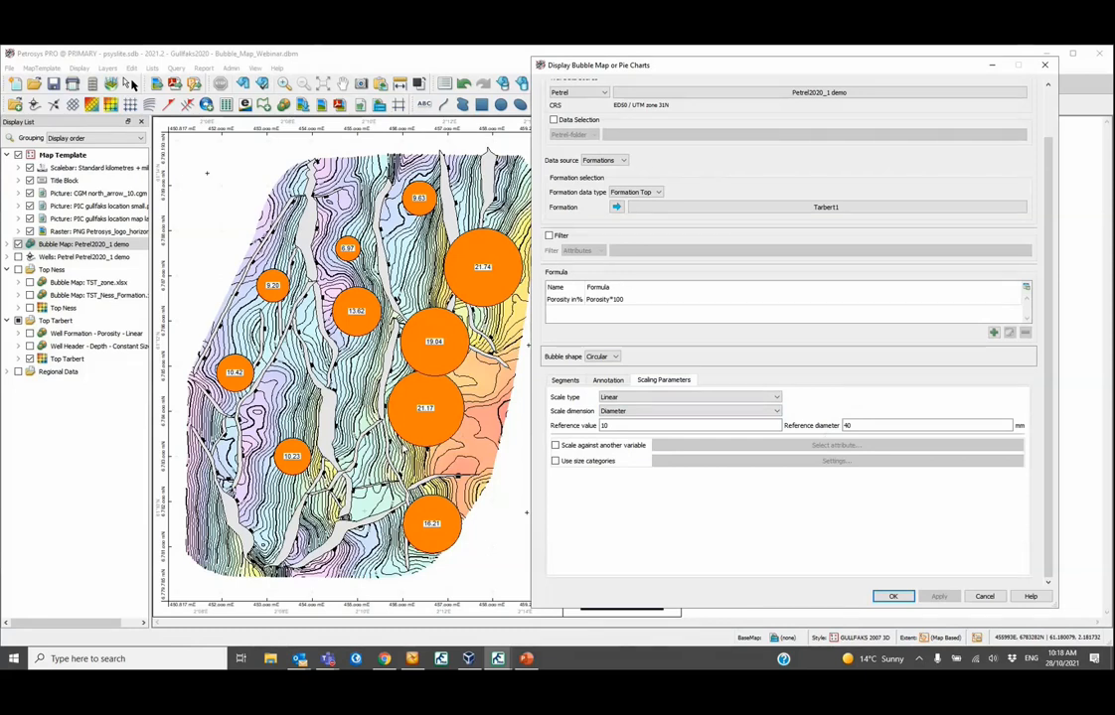
scroll(556, 257, "up", 2)
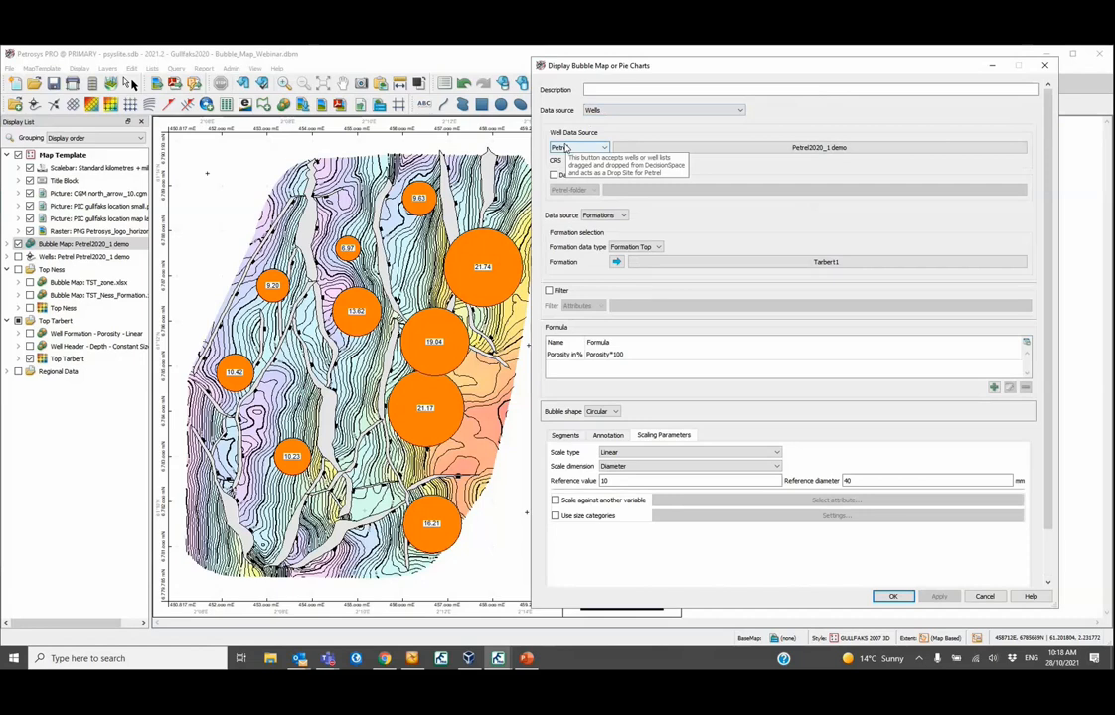
left_click(1045, 66)
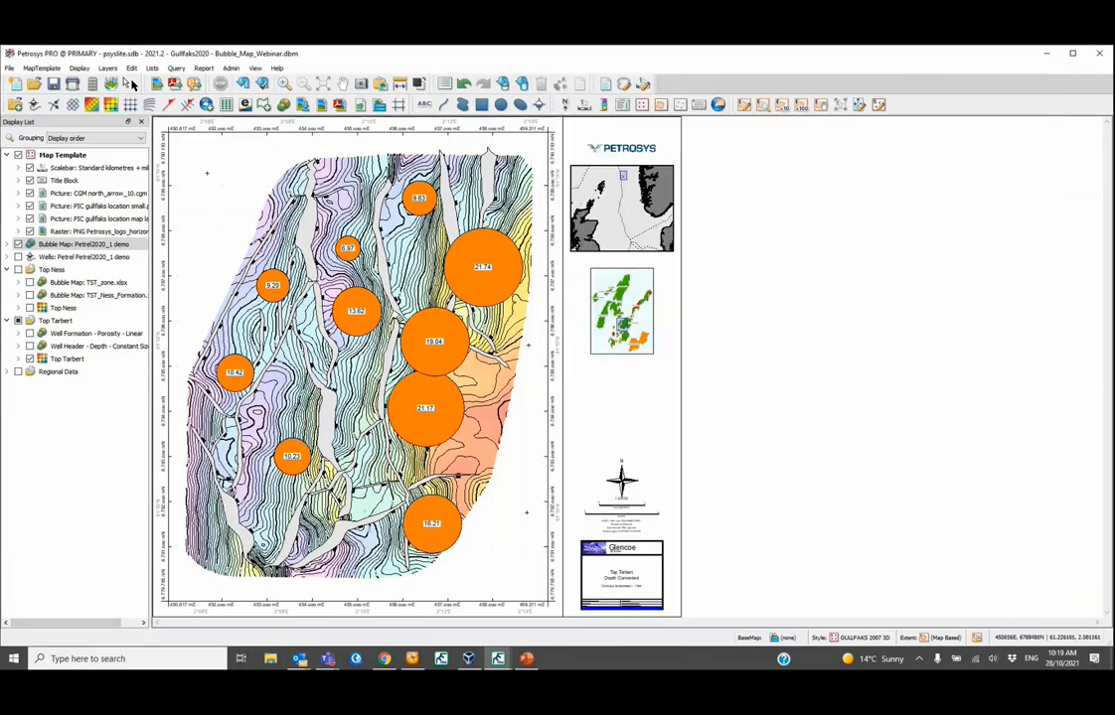
left_click(18, 245)
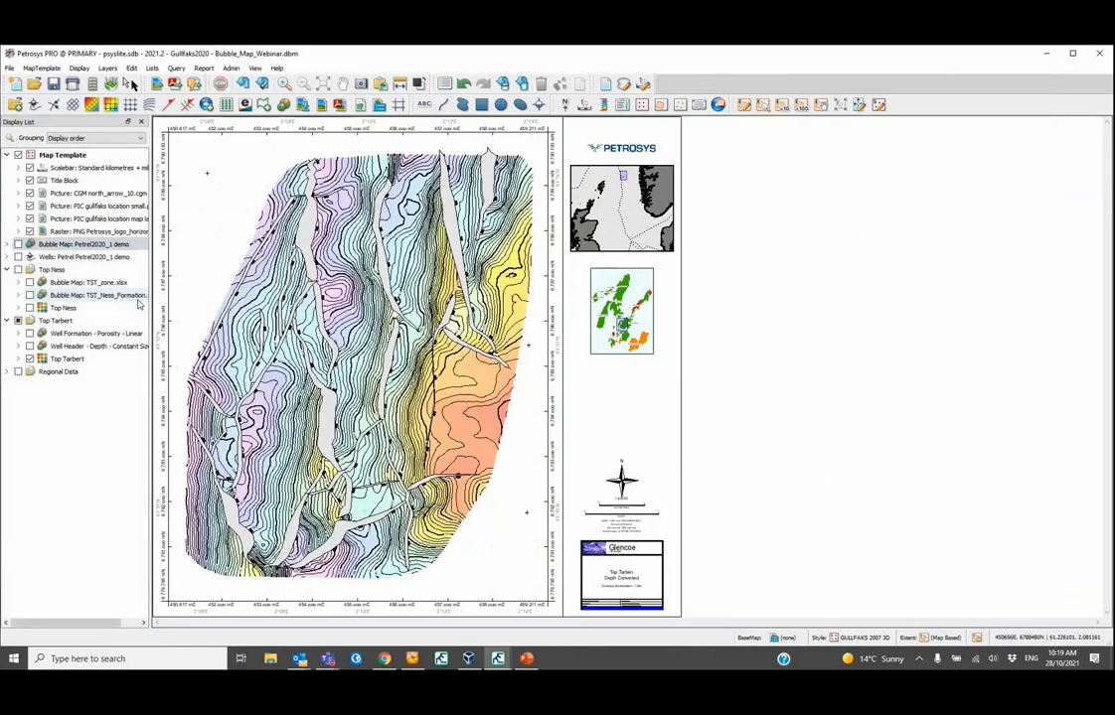
Step: Start a new bubble map that uses GIS as the data source and the Excel file TST_zone.xlsx as input
left_click(78, 67)
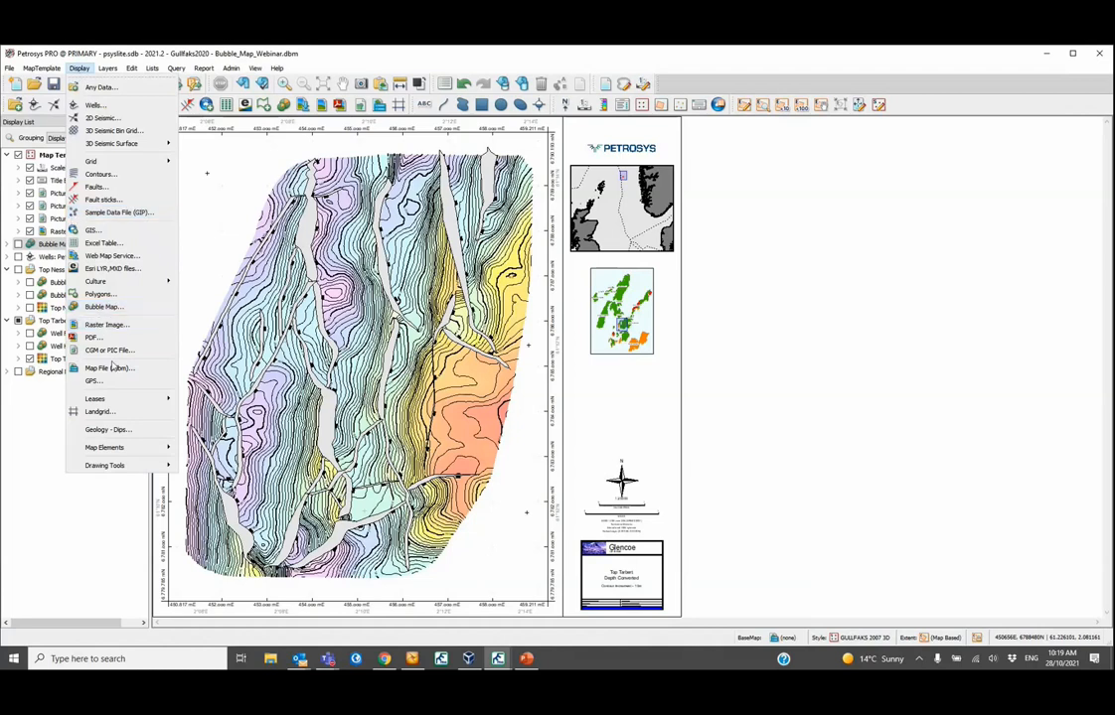
left_click(105, 307)
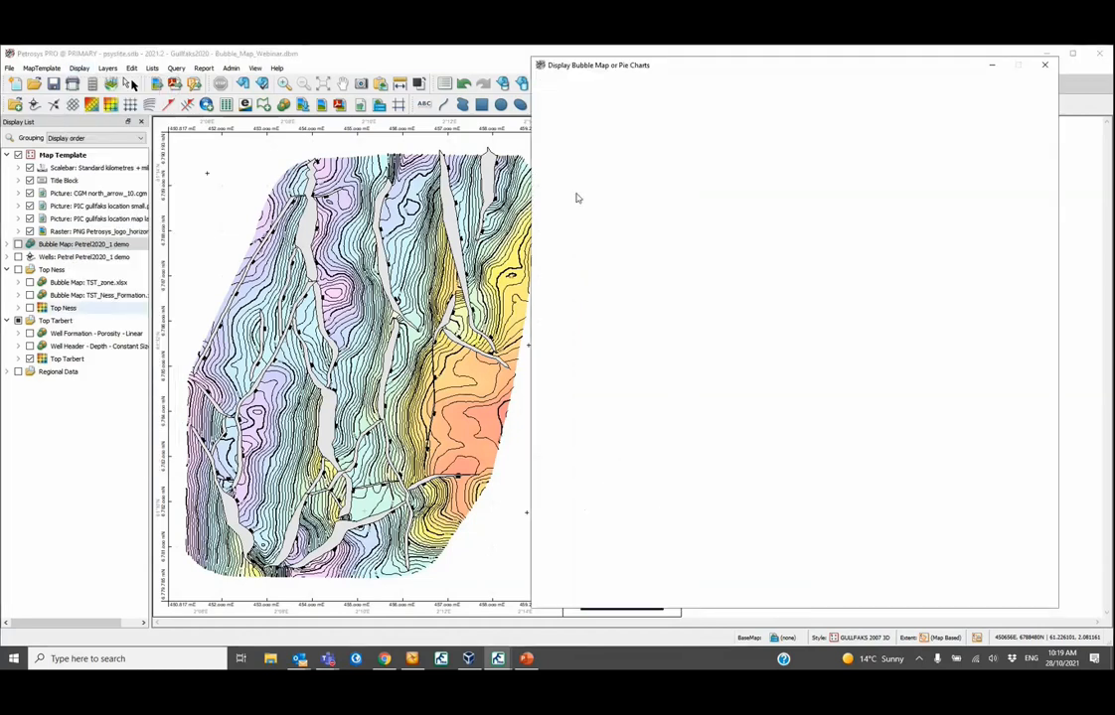
left_click(625, 99)
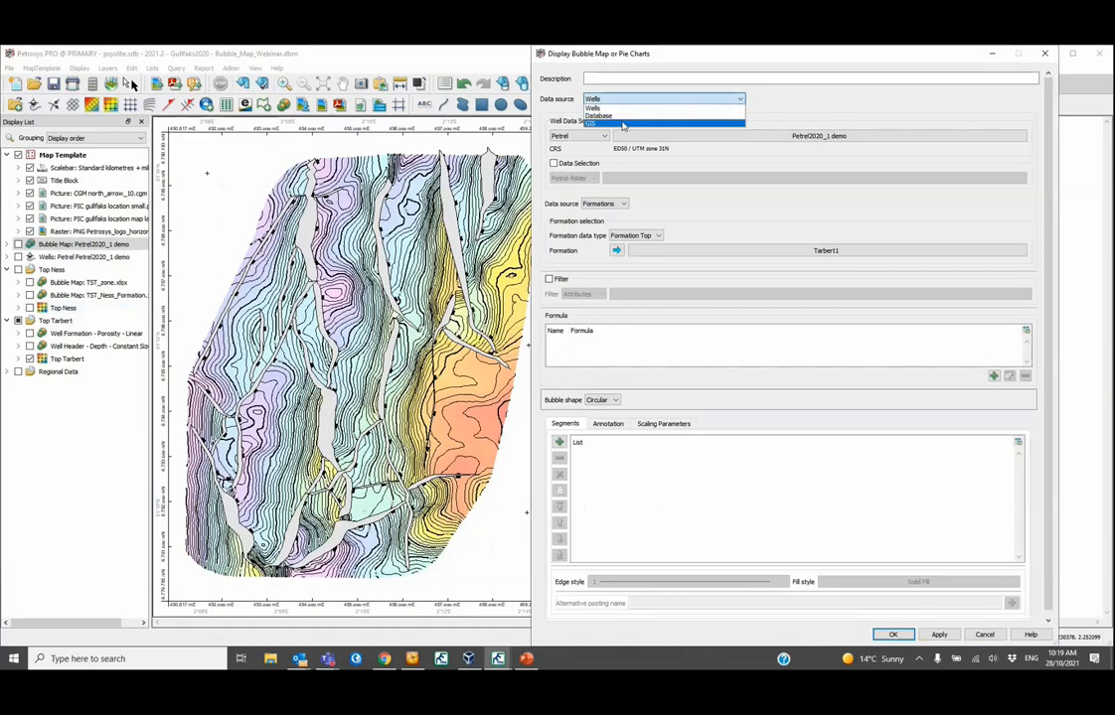
left_click(623, 125)
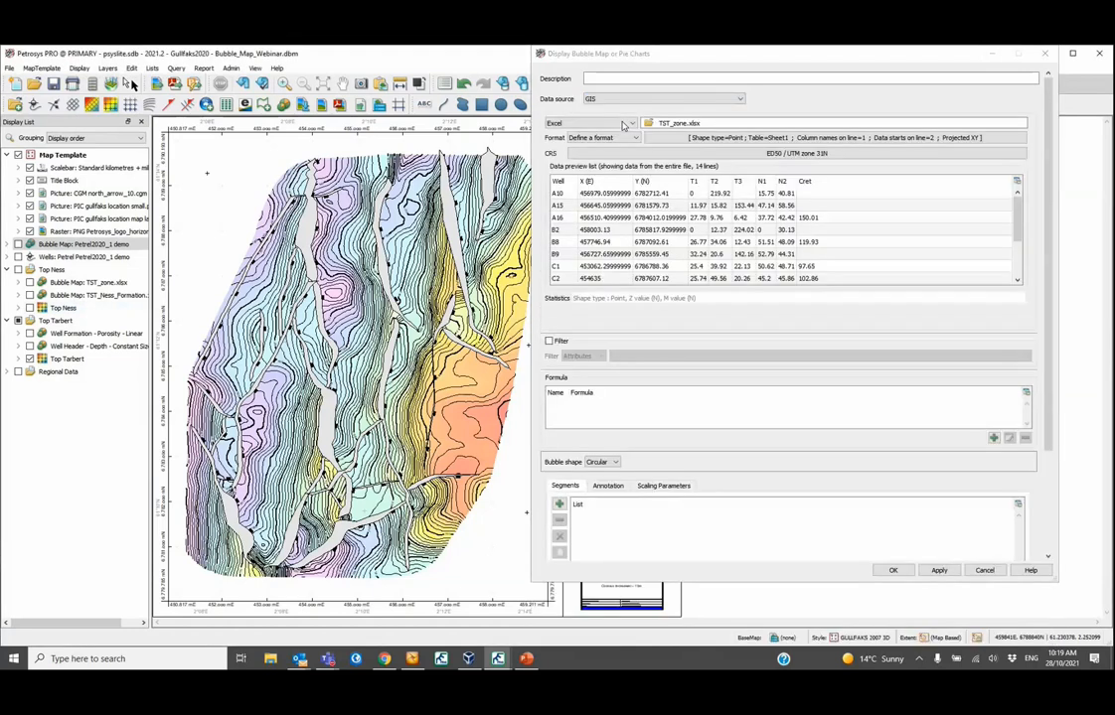
left_click(624, 125)
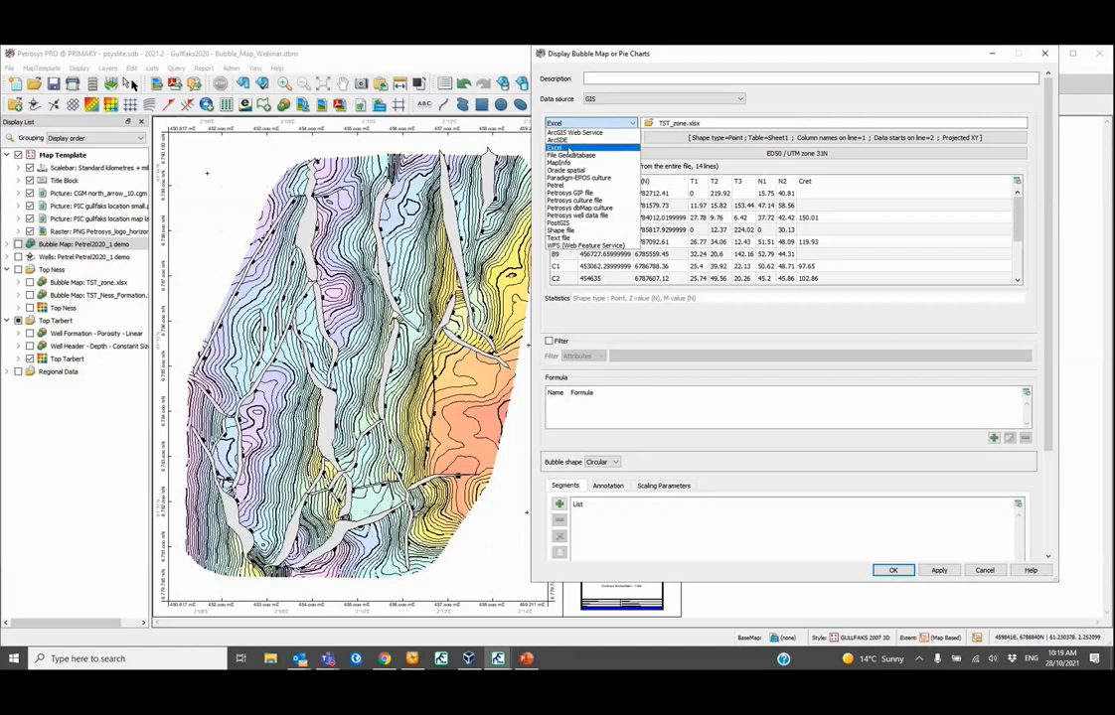
left_click(568, 148)
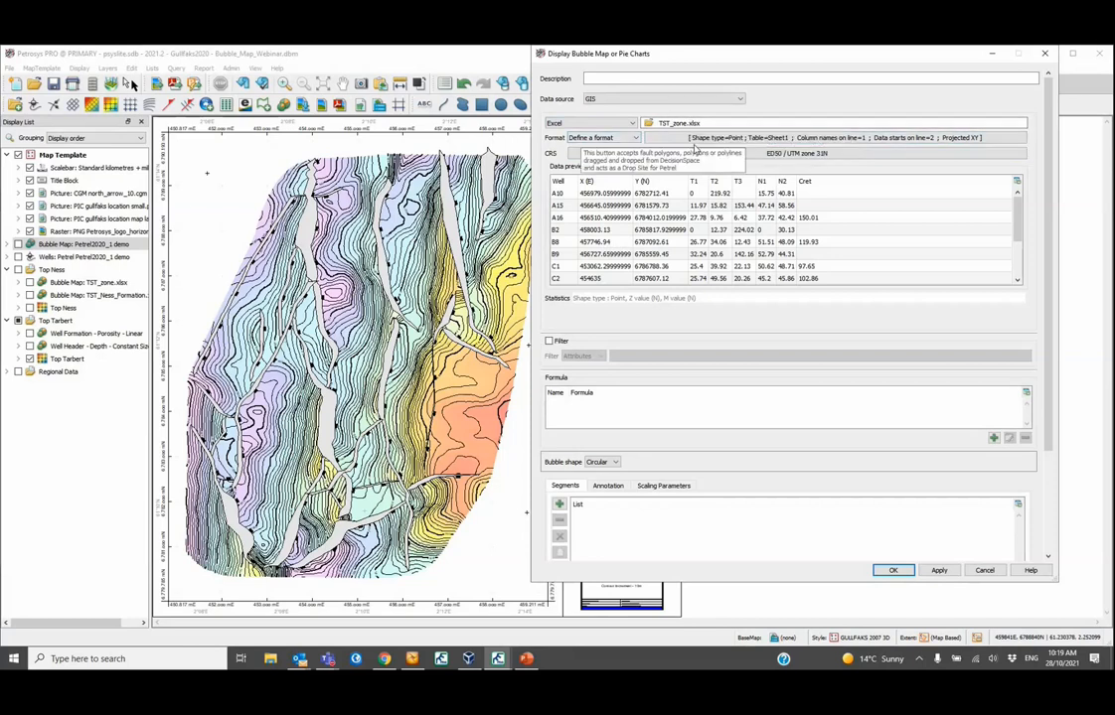
Step: Review the Excel format definition for TST_zone.xlsx, including its column types and X and Y columns, and accept it
left_click(778, 141)
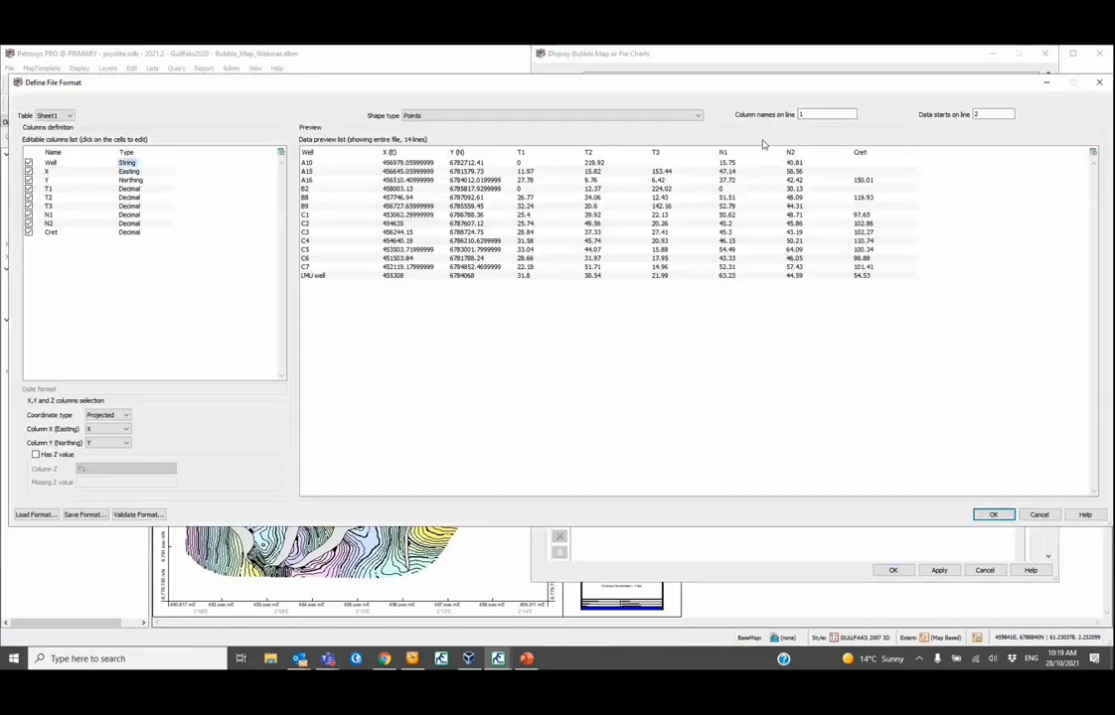
left_click_drag(600, 85, 646, 107)
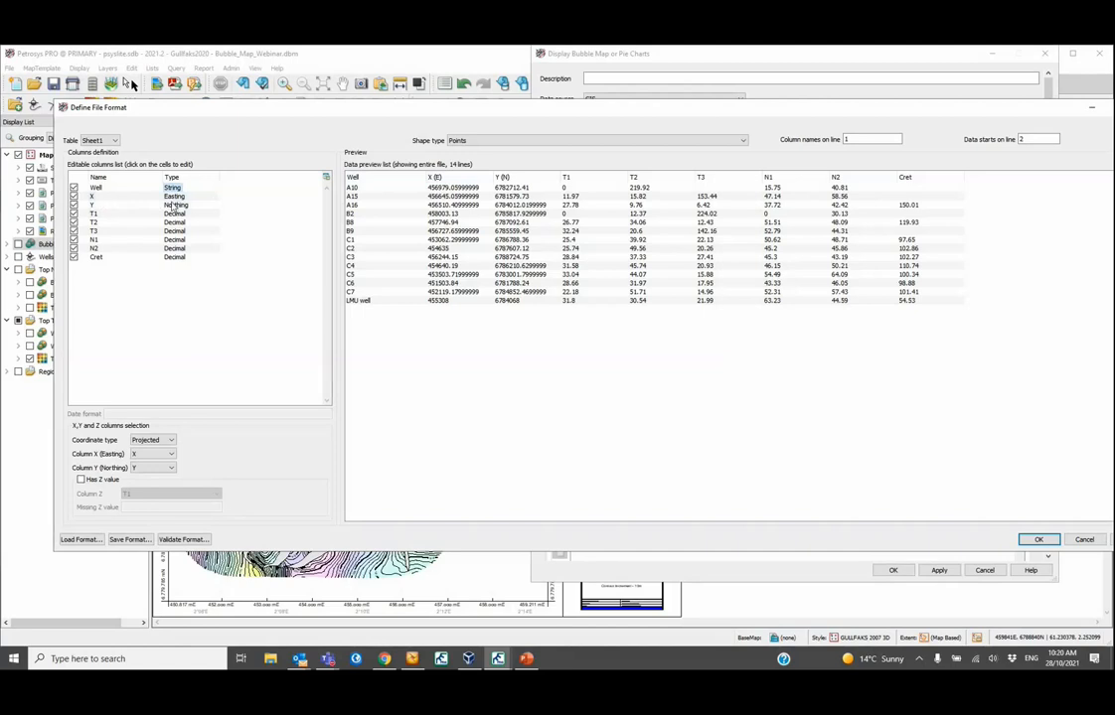
left_click(1021, 539)
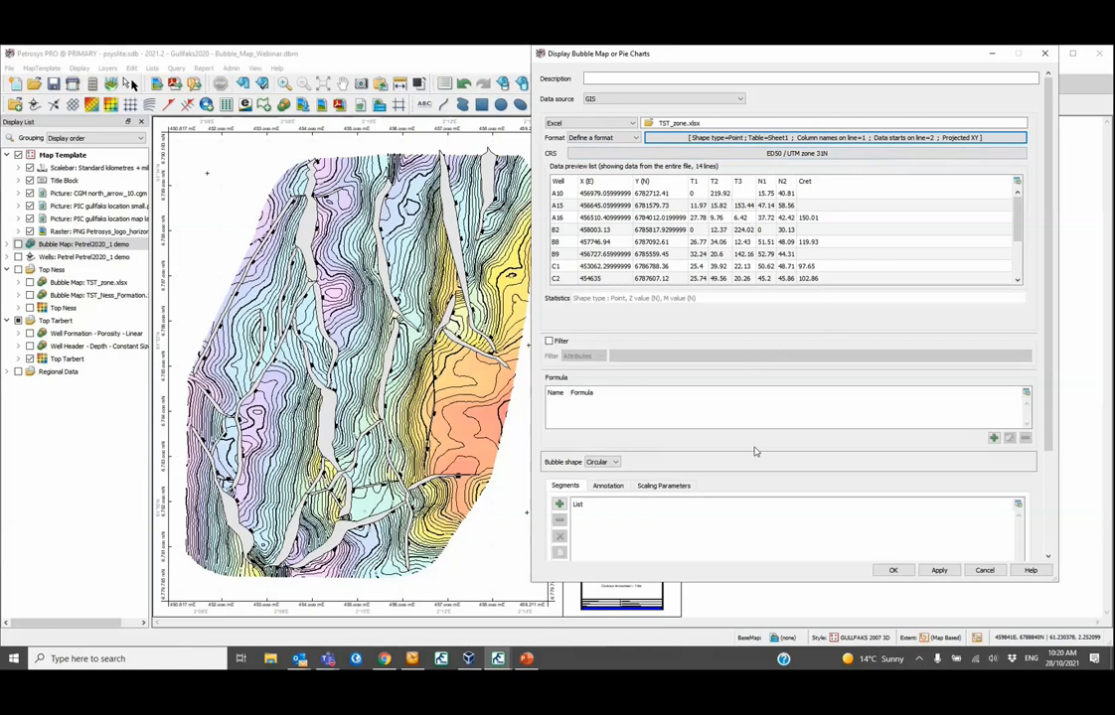
Step: Add the attributes T1, T2 and T3 from the Excel data as segments of the bubble map
scroll(845, 517, "down", 1)
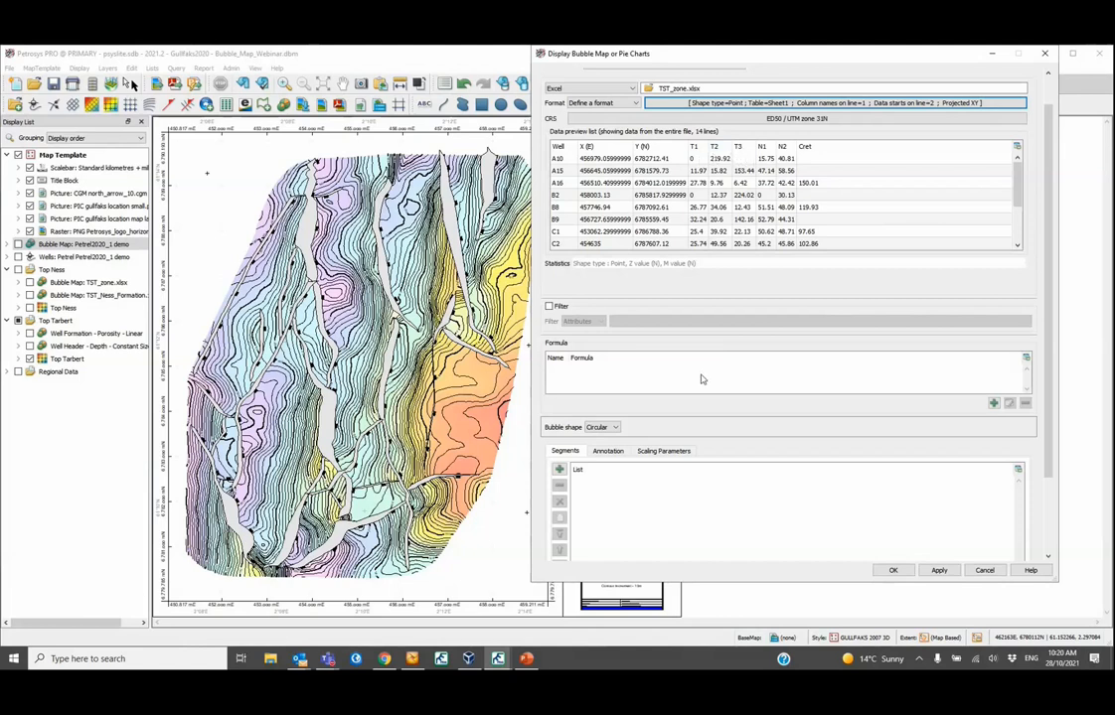
scroll(665, 484, "down", 3)
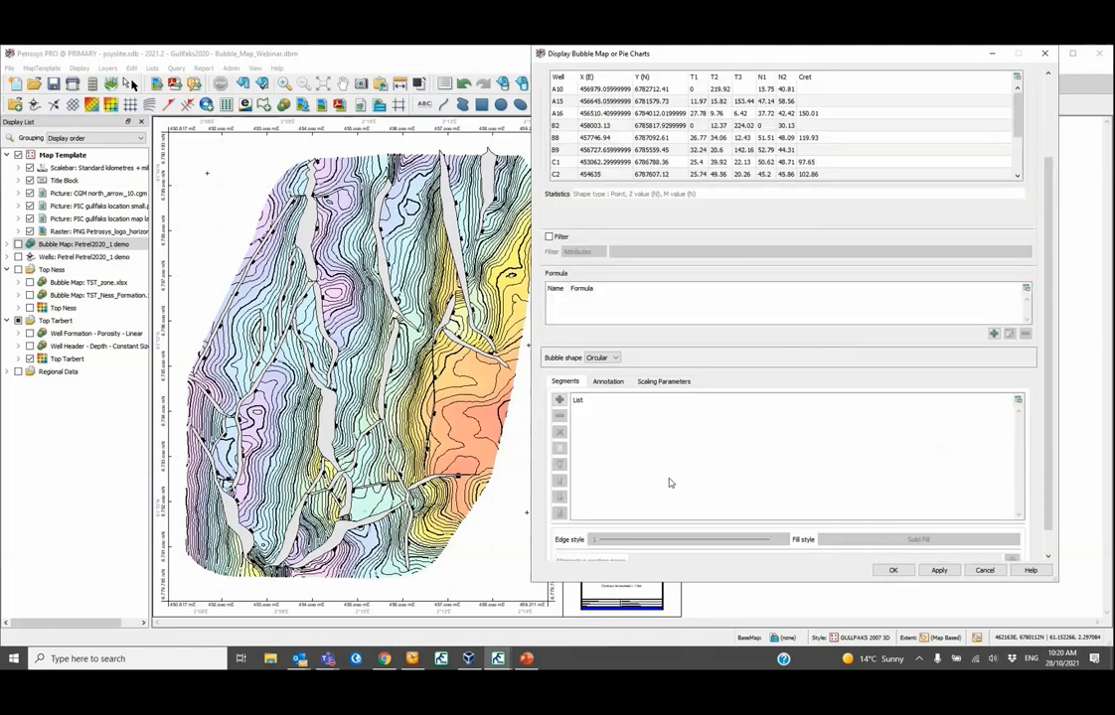
scroll(669, 483, "up", 1)
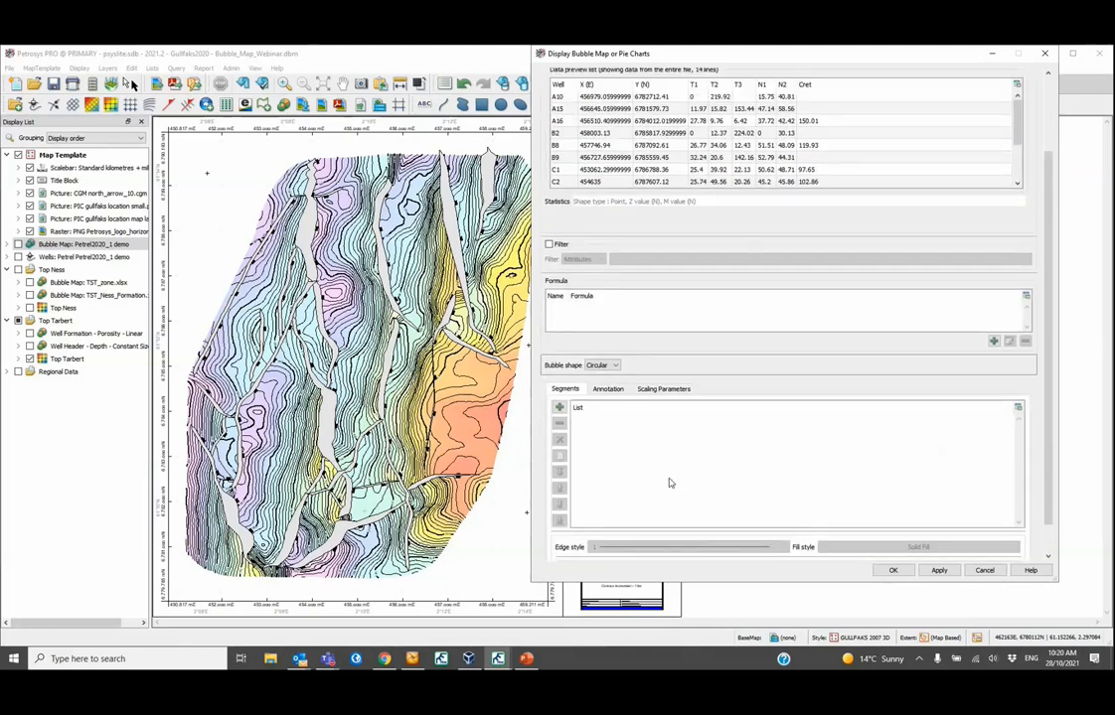
left_click(559, 407)
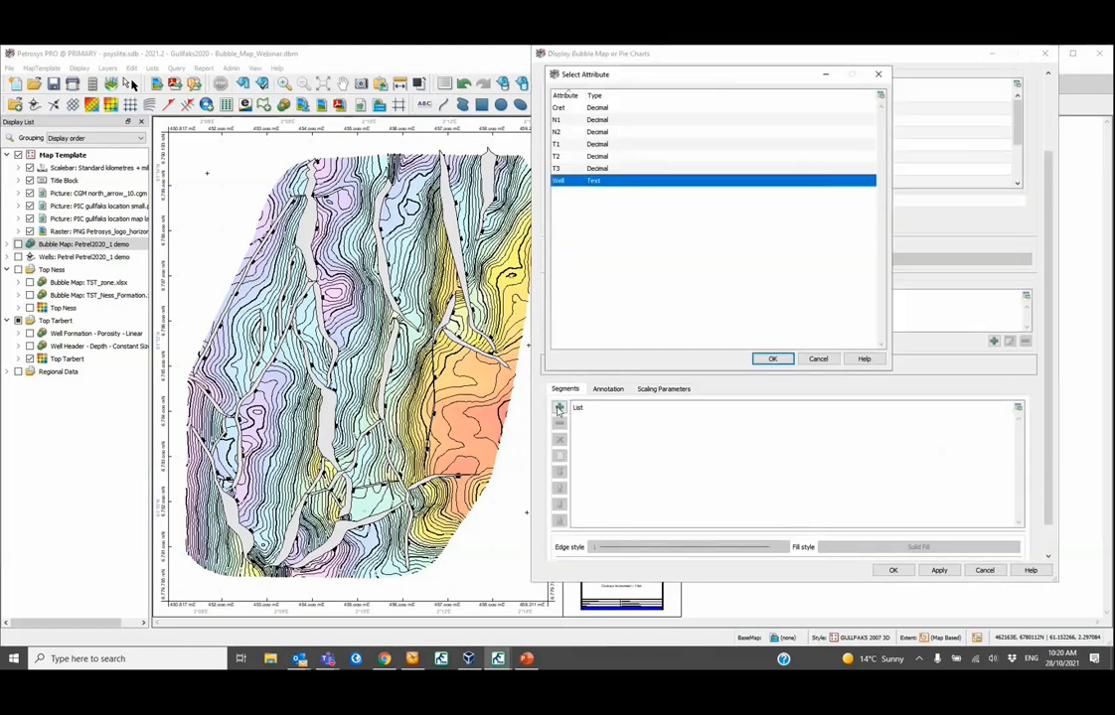
double_click(567, 146)
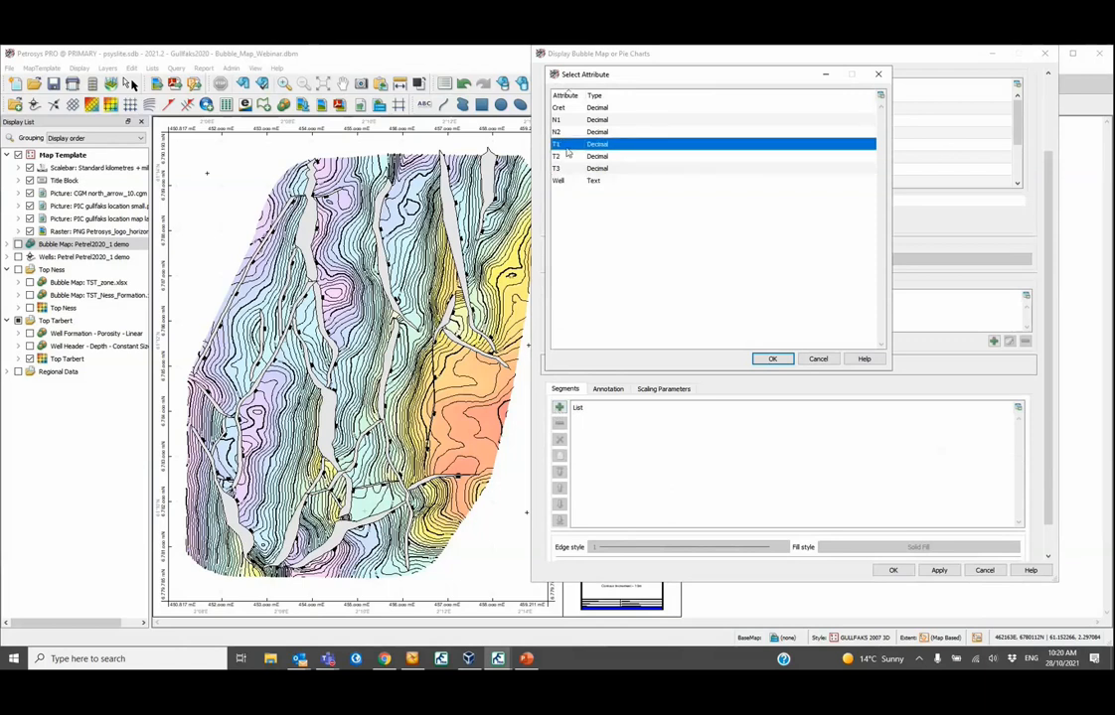
left_click(558, 407)
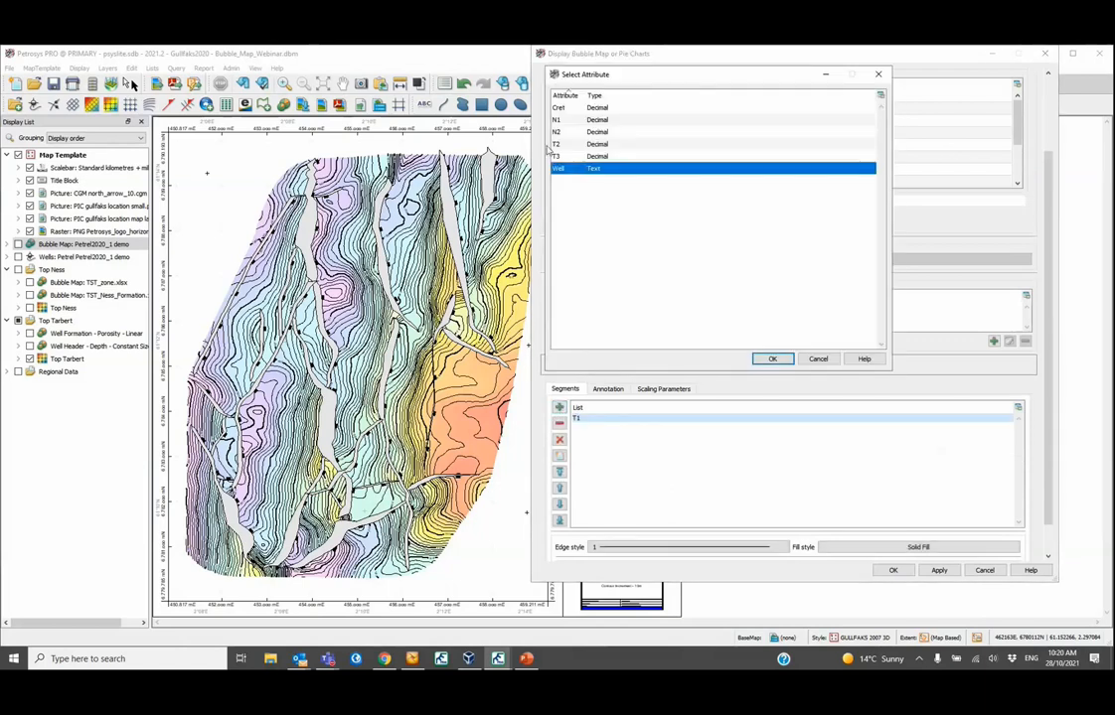
double_click(557, 154)
left_click(558, 407)
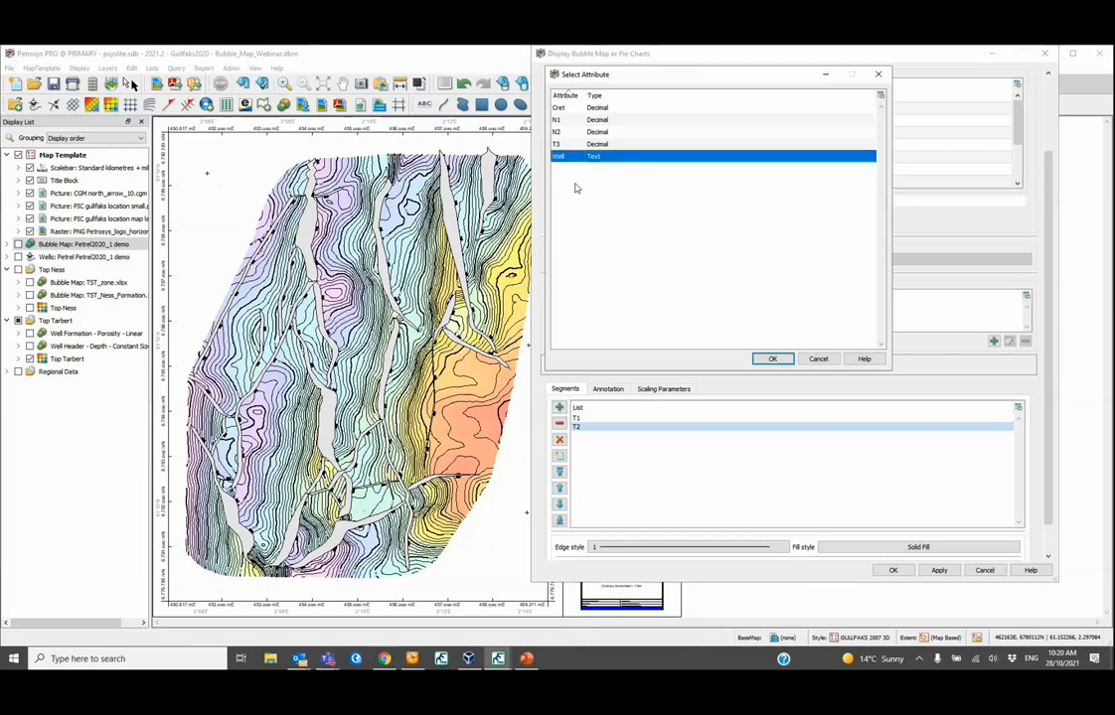
double_click(571, 144)
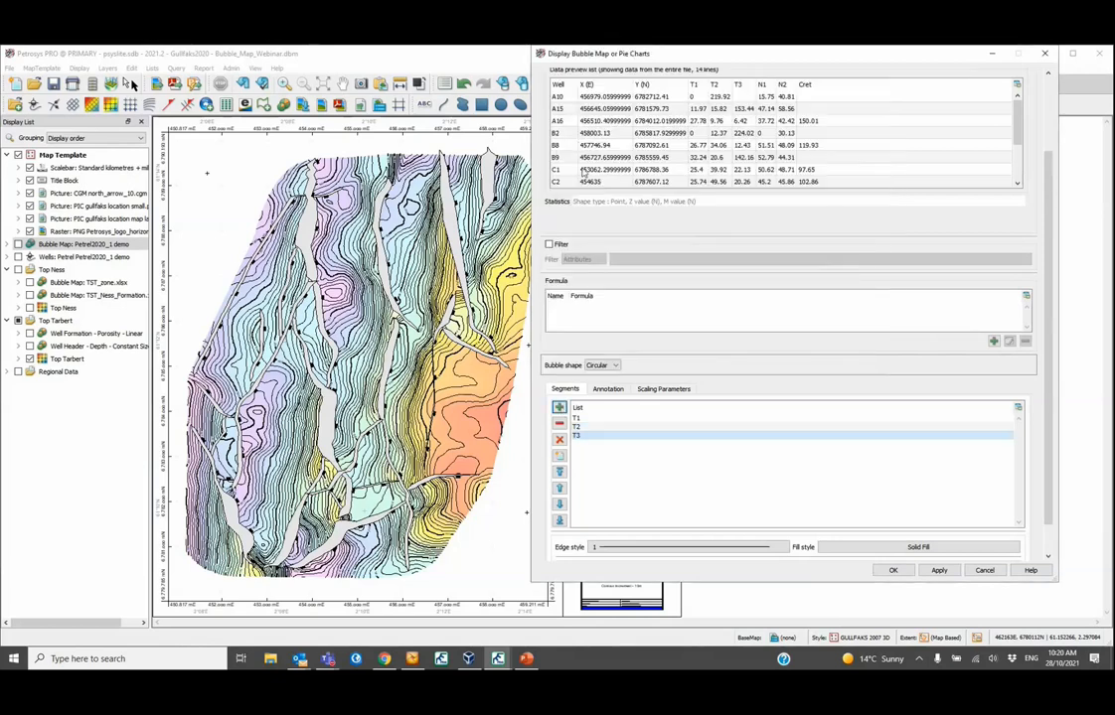
left_click(580, 421)
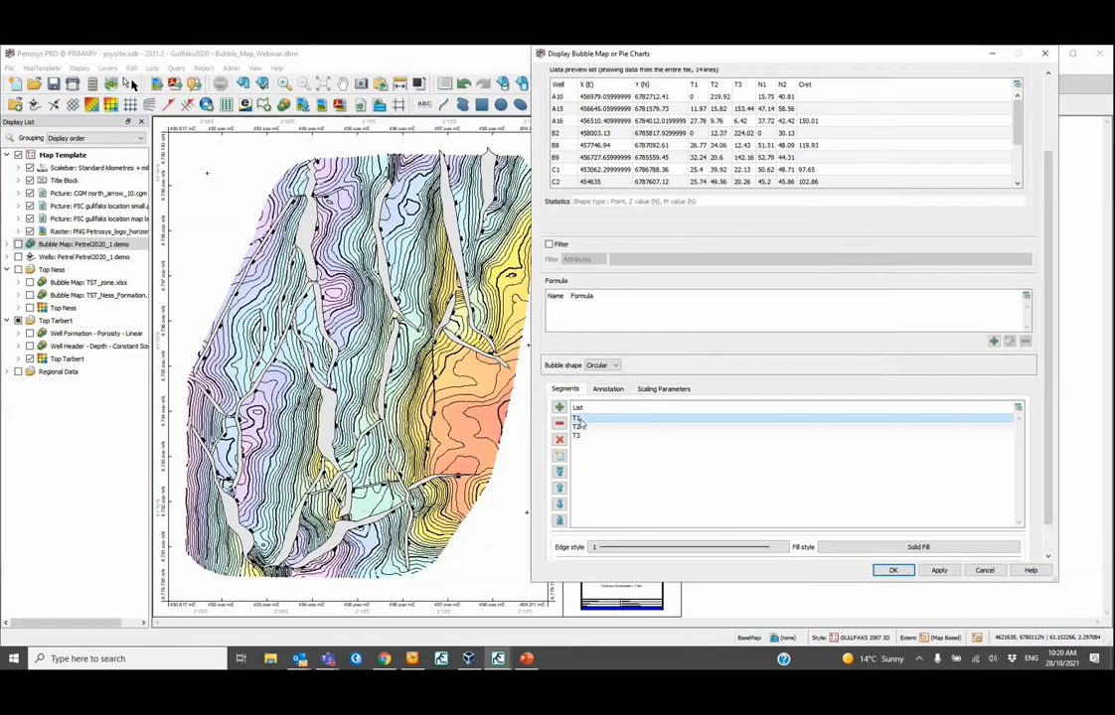
Step: Set the bubble scale type to Constant and check the reference diameter
left_click(664, 391)
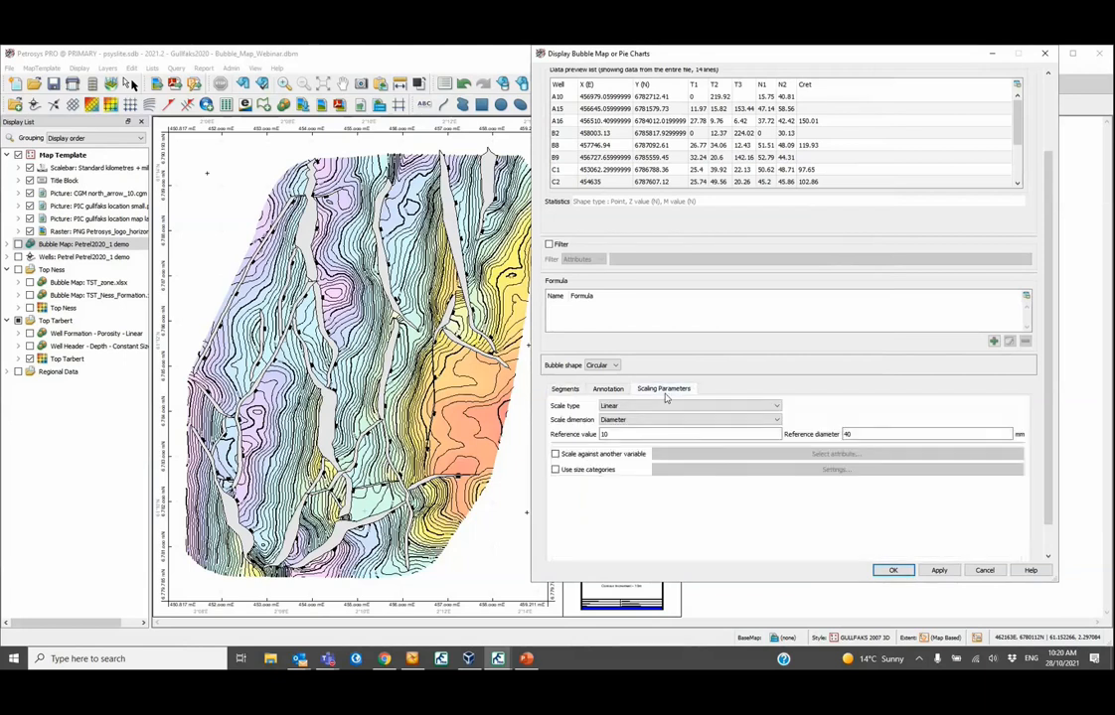
left_click(646, 406)
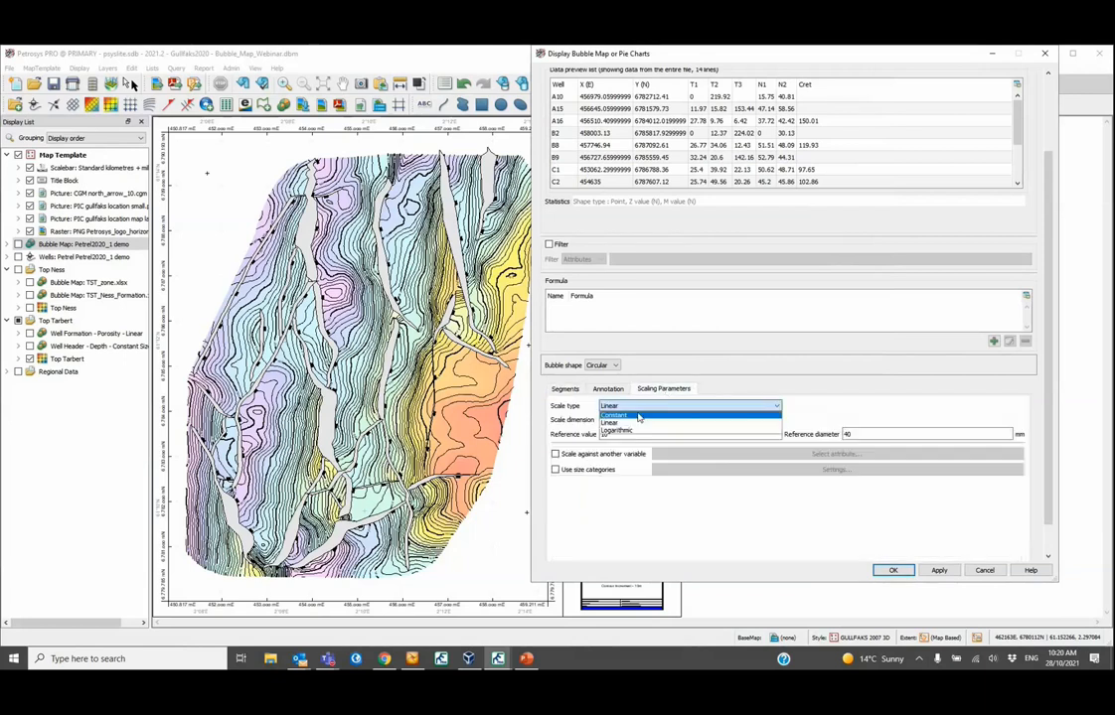
left_click(639, 416)
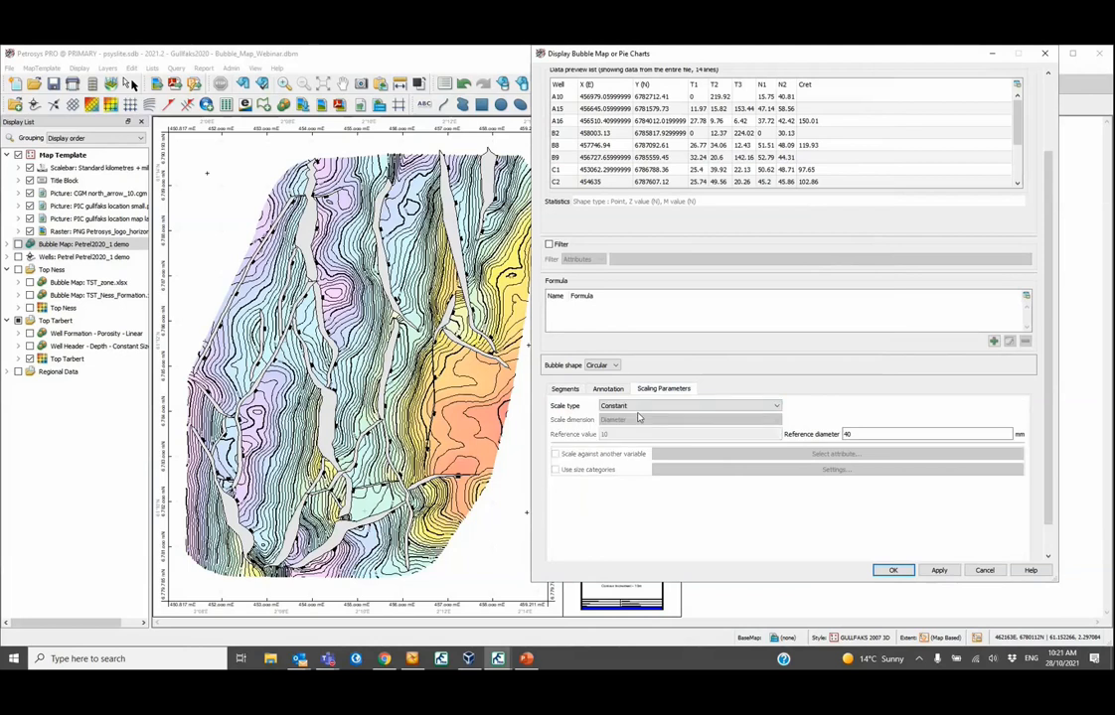
left_click(859, 434)
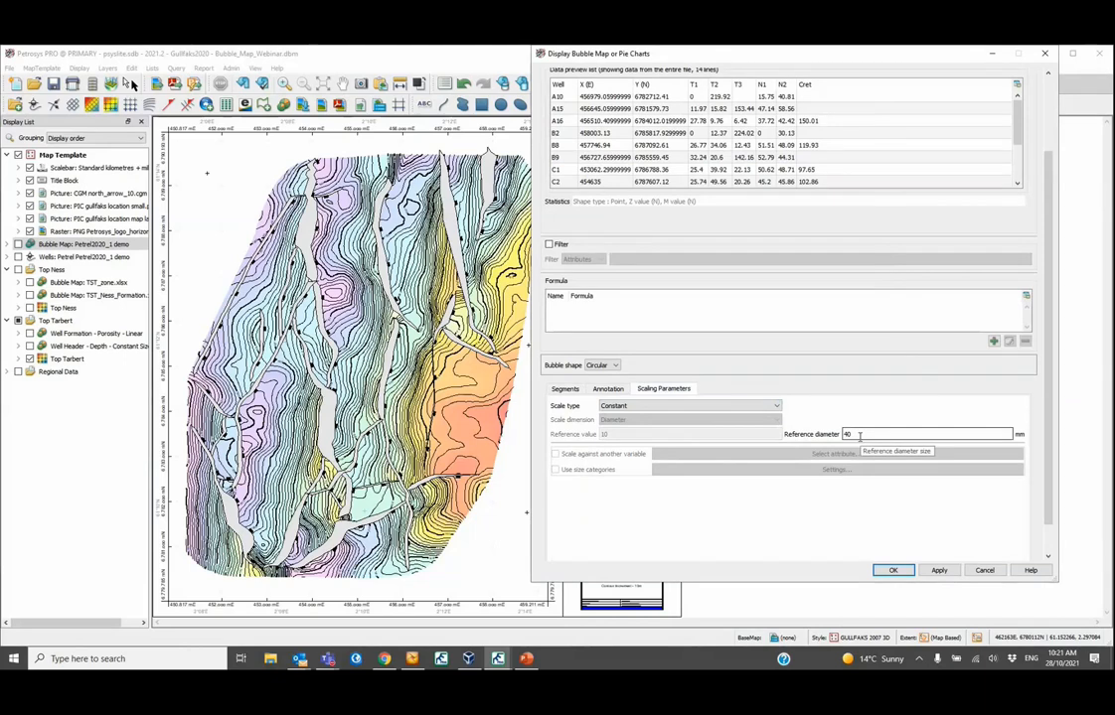
Step: Give the T1 segment a solid orange fill
left_click(559, 391)
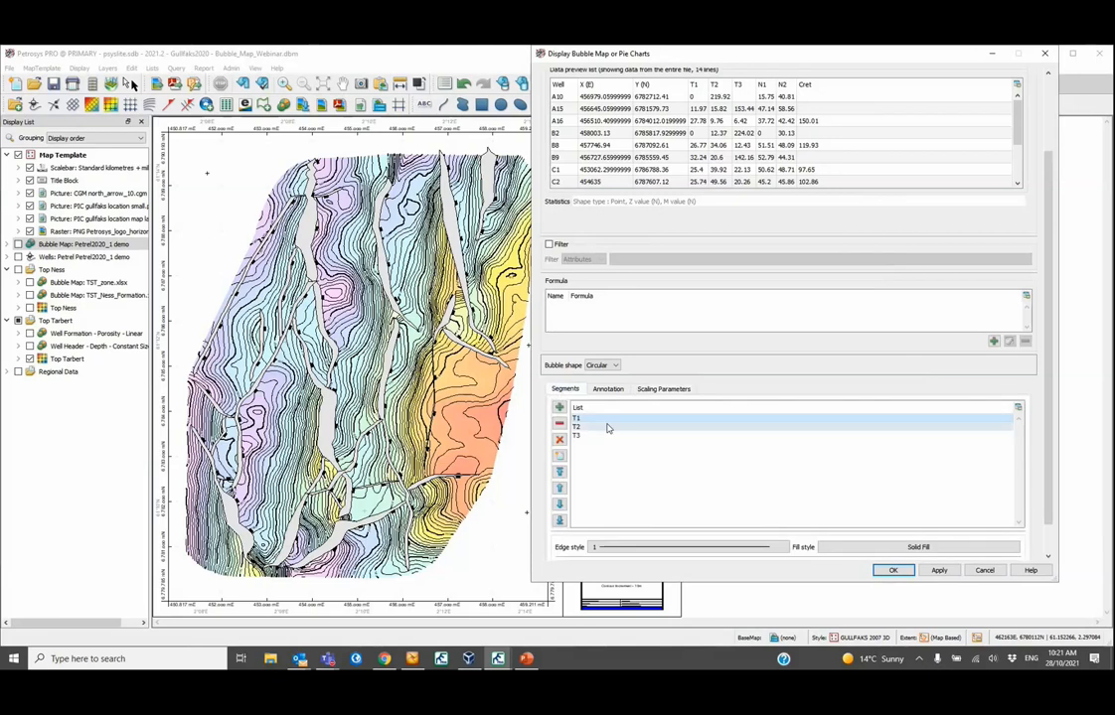
left_click(872, 546)
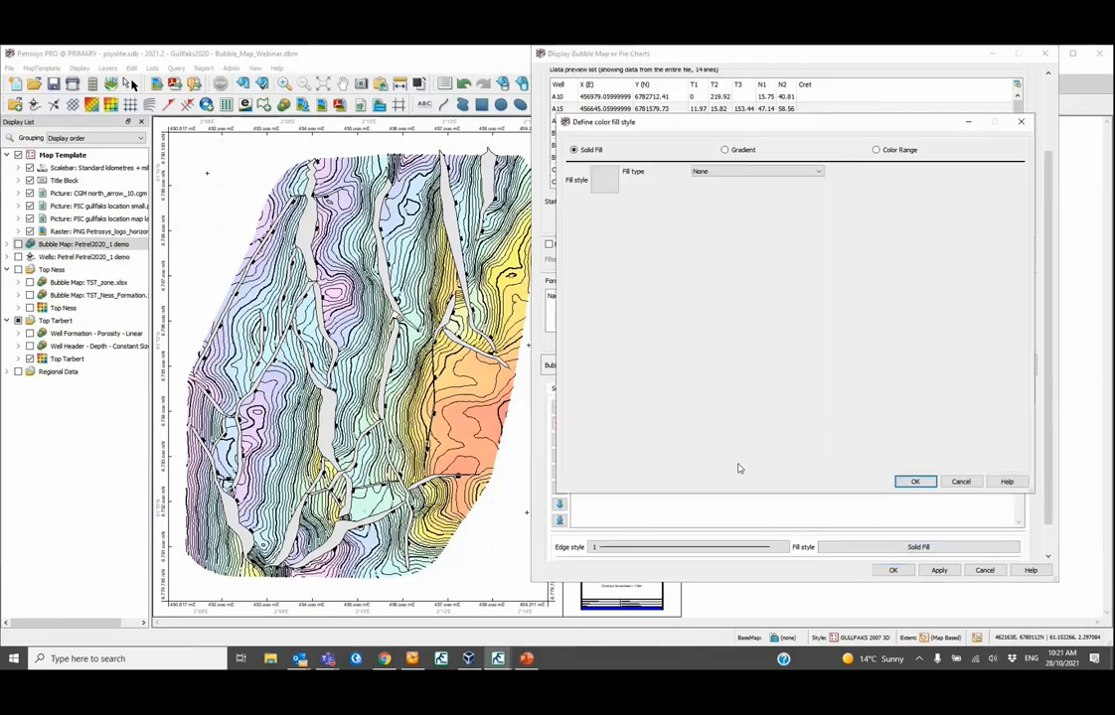
left_click(614, 178)
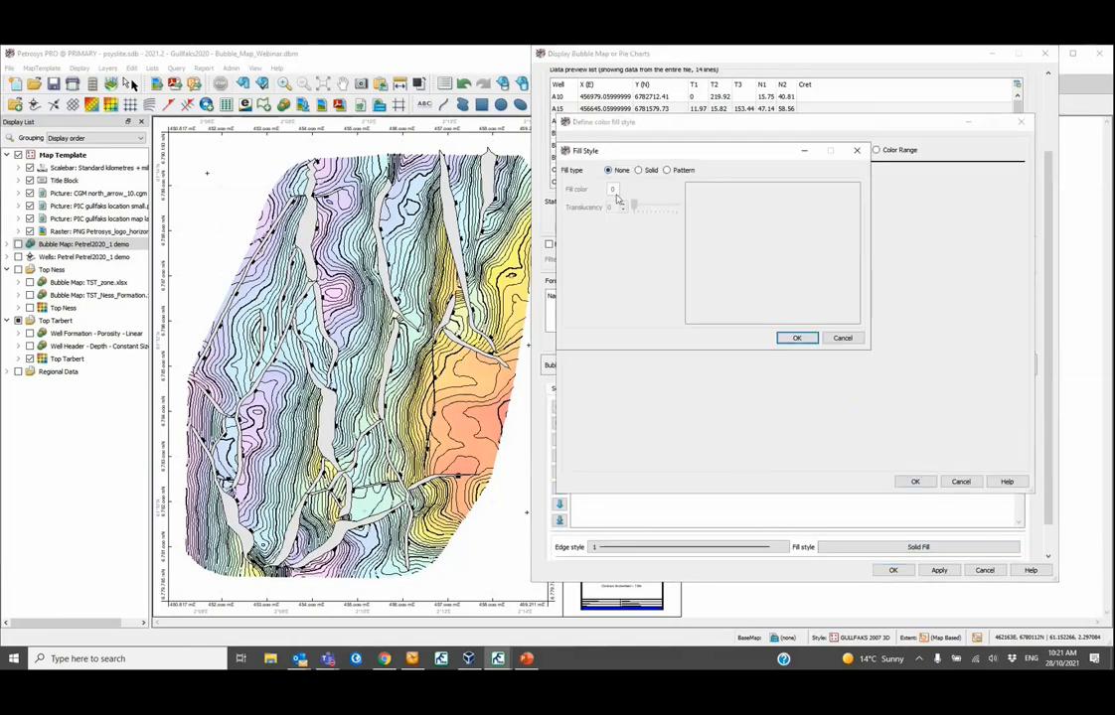
left_click(638, 170)
left_click(618, 189)
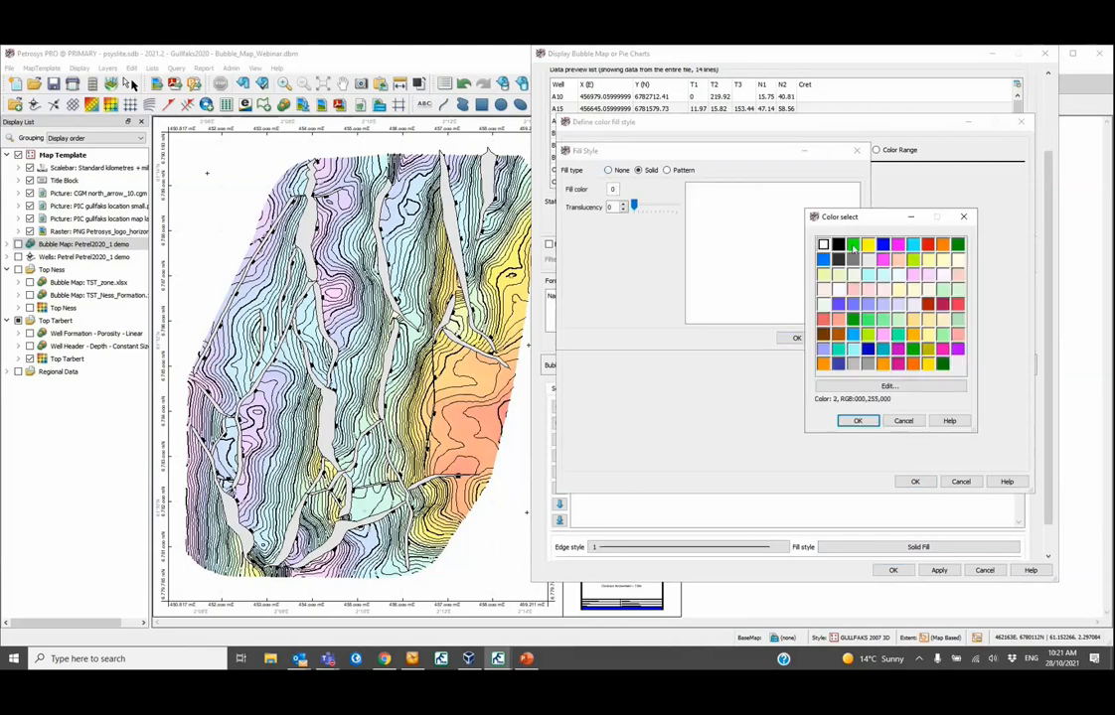
left_click(942, 243)
left_click(857, 420)
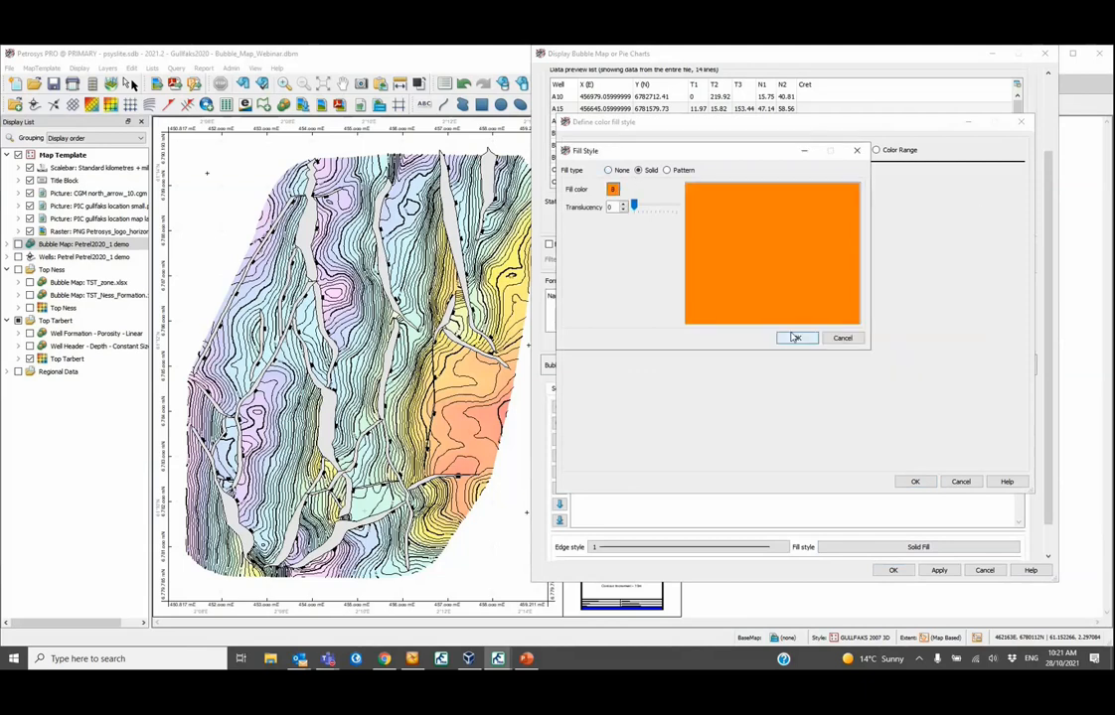
left_click(796, 337)
left_click(915, 482)
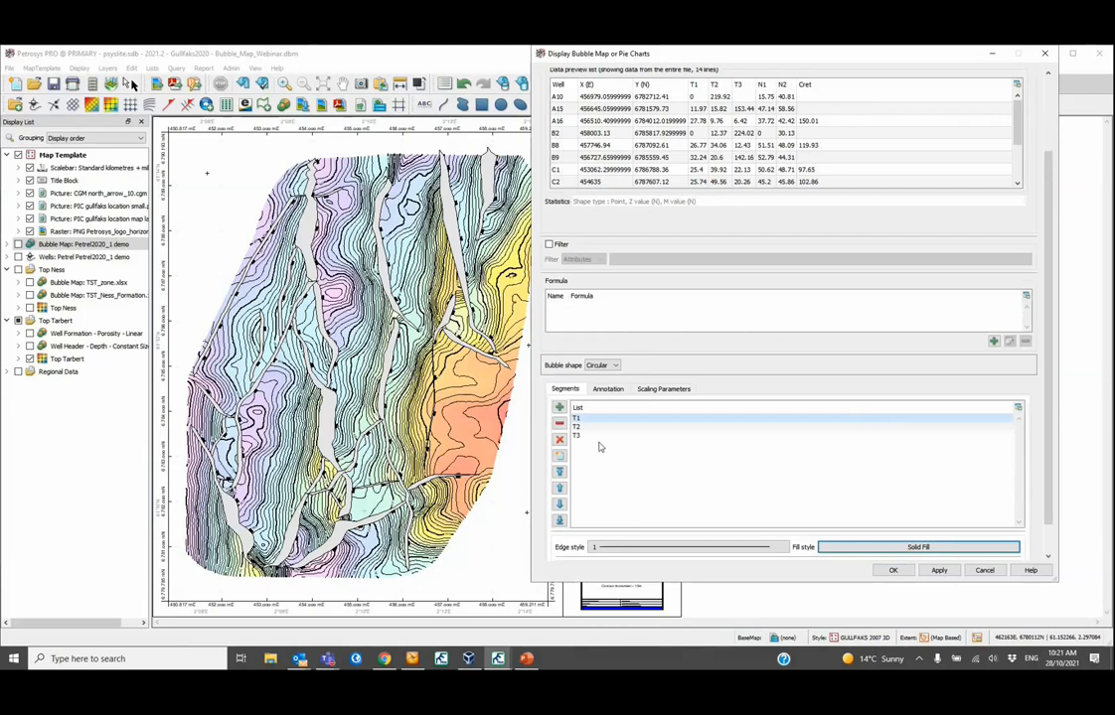
Step: Give the T2 segment a solid blue fill
left_click(577, 426)
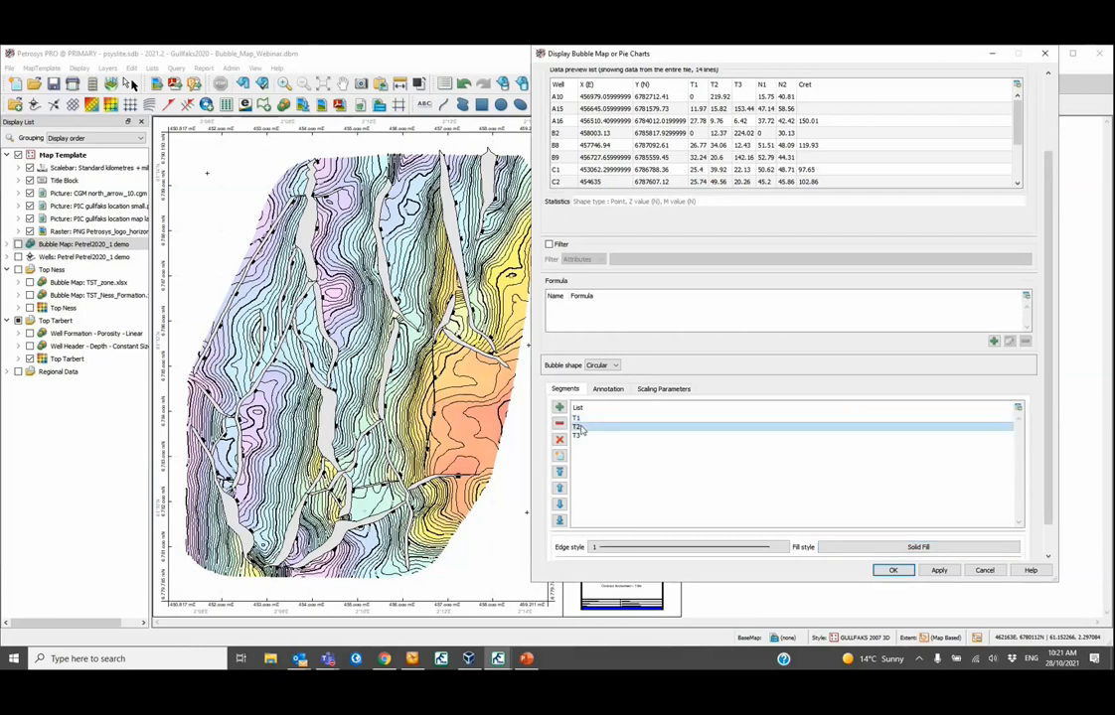
left_click(891, 546)
left_click(603, 180)
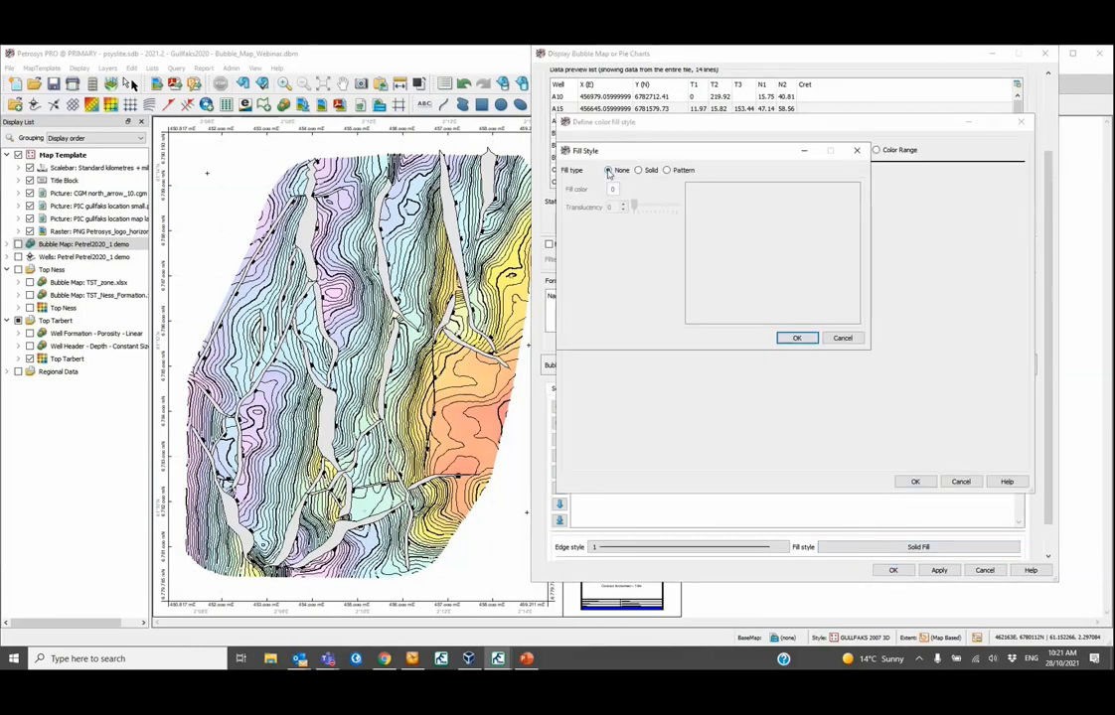
left_click(644, 170)
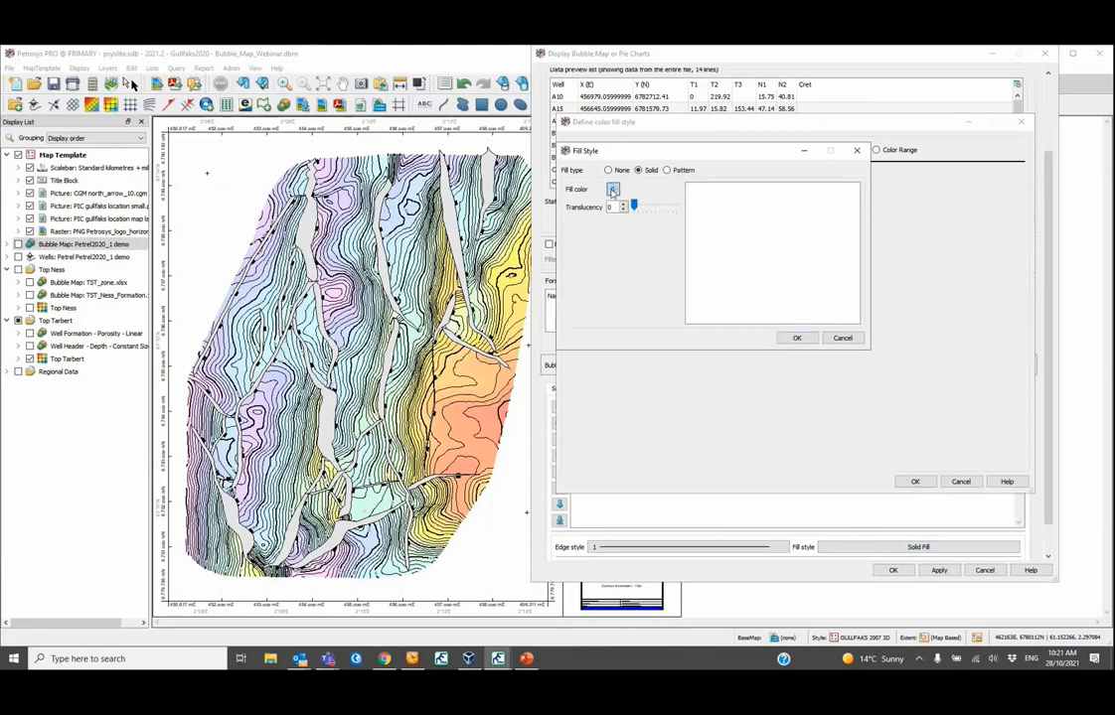
left_click(612, 189)
key("Return")
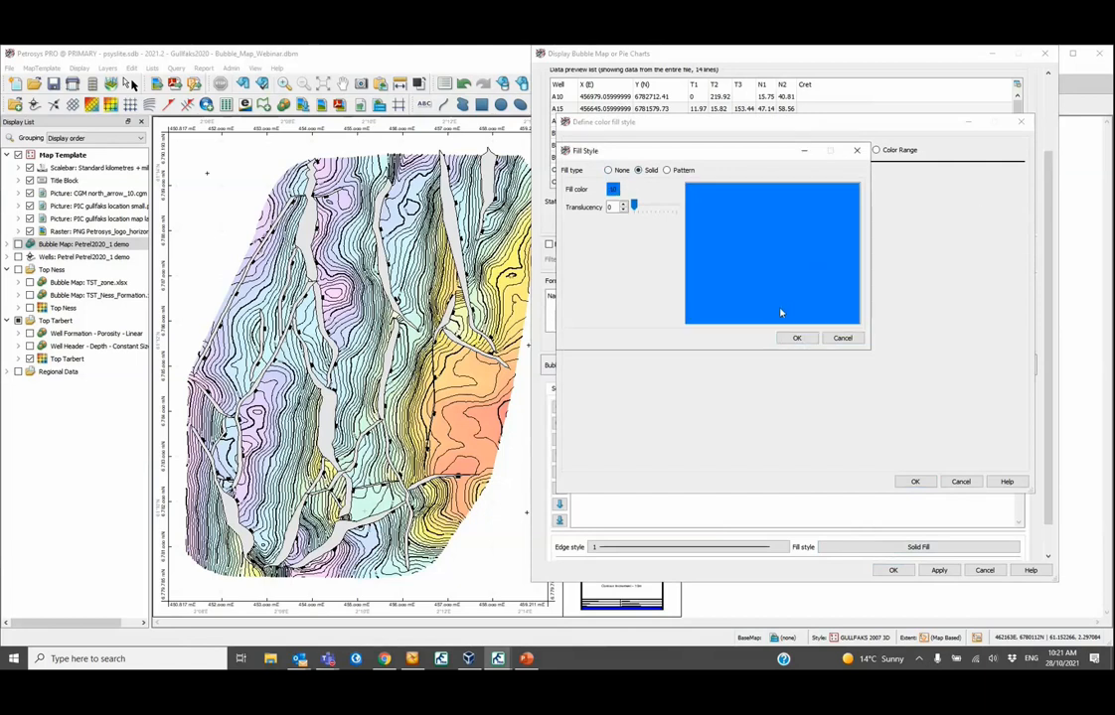
left_click(792, 339)
left_click(914, 481)
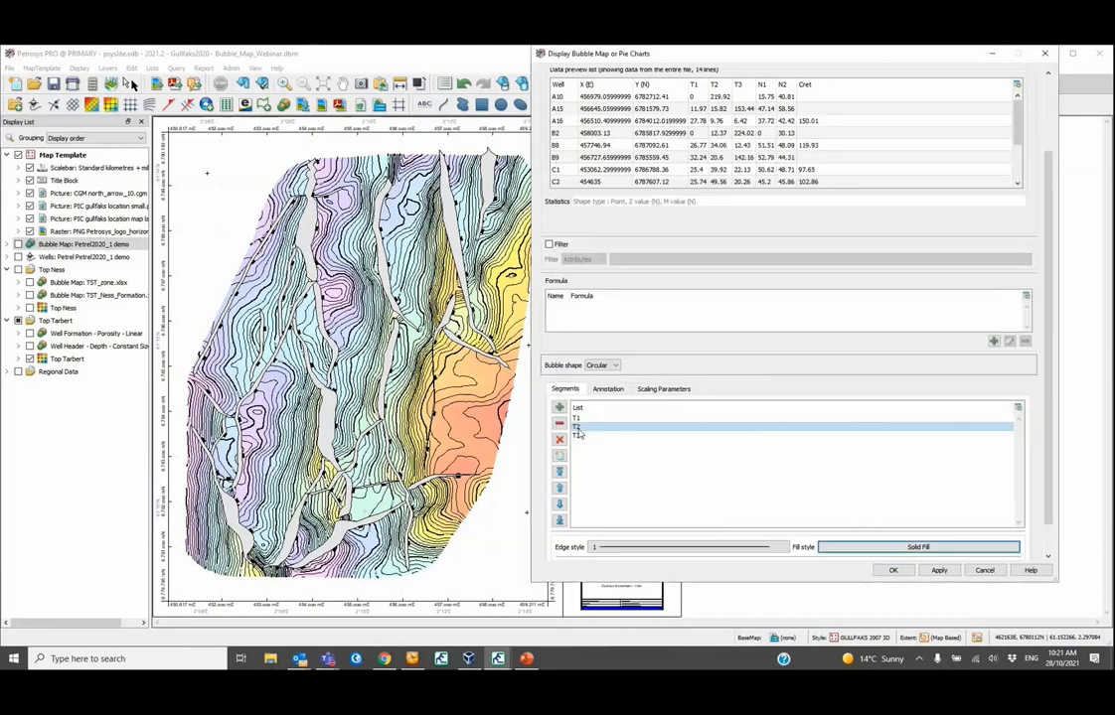
Step: Give the T3 segment a solid magenta fill
left_click(577, 435)
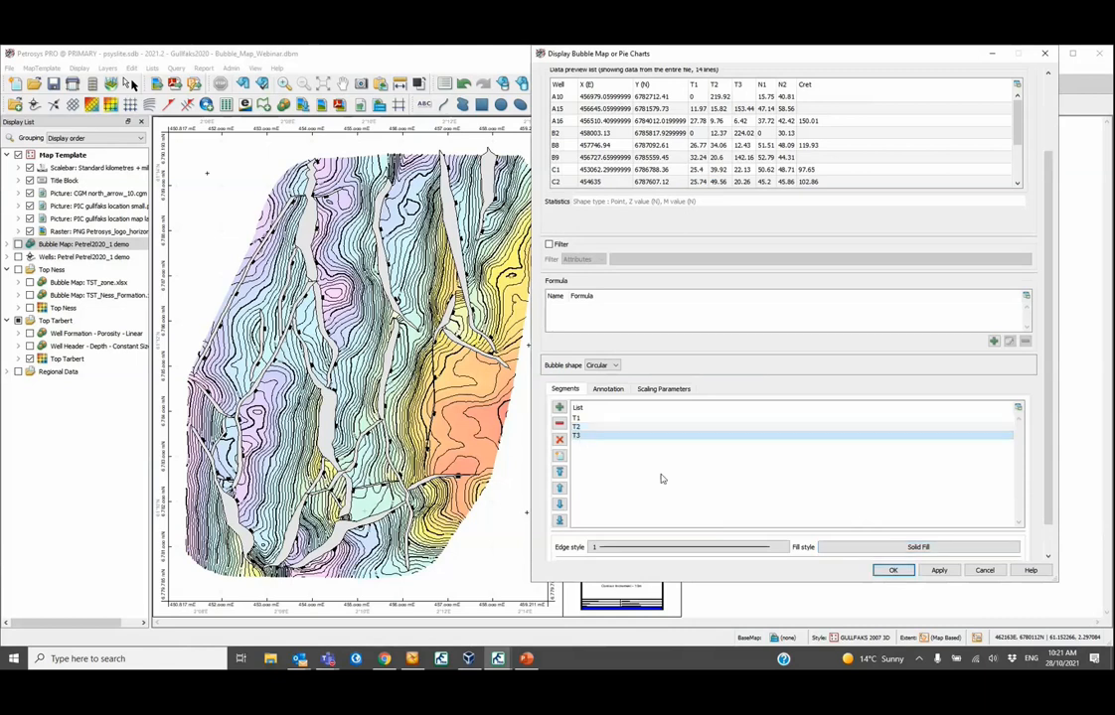
left_click(860, 546)
left_click(646, 191)
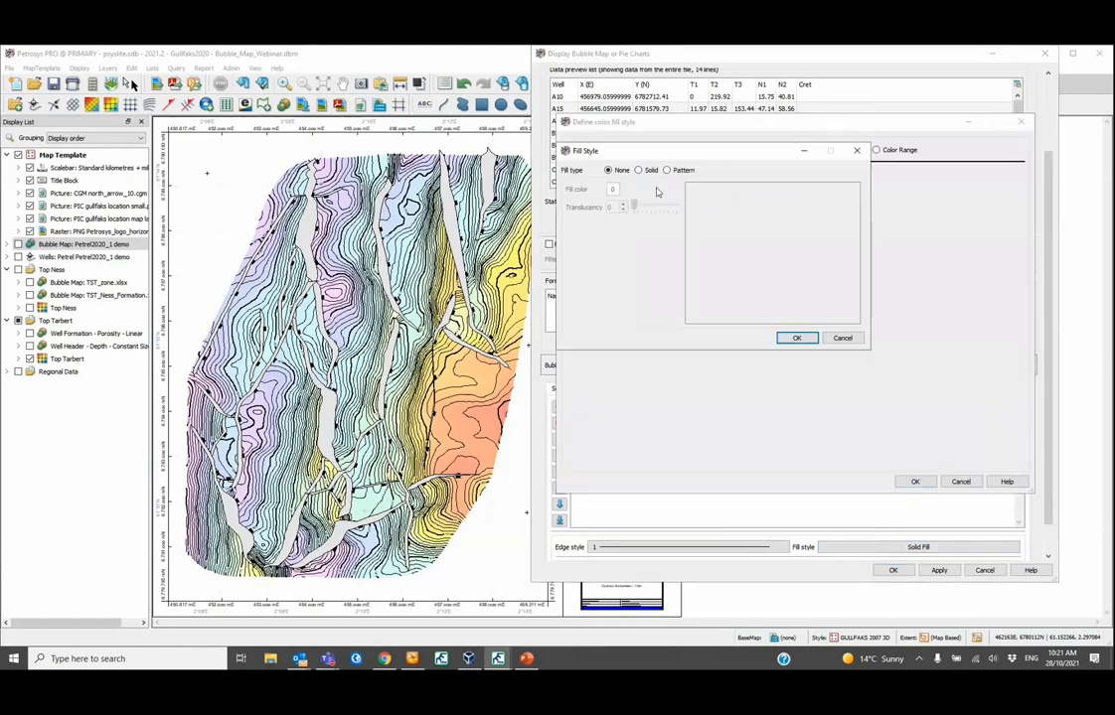
left_click(639, 170)
left_click(614, 190)
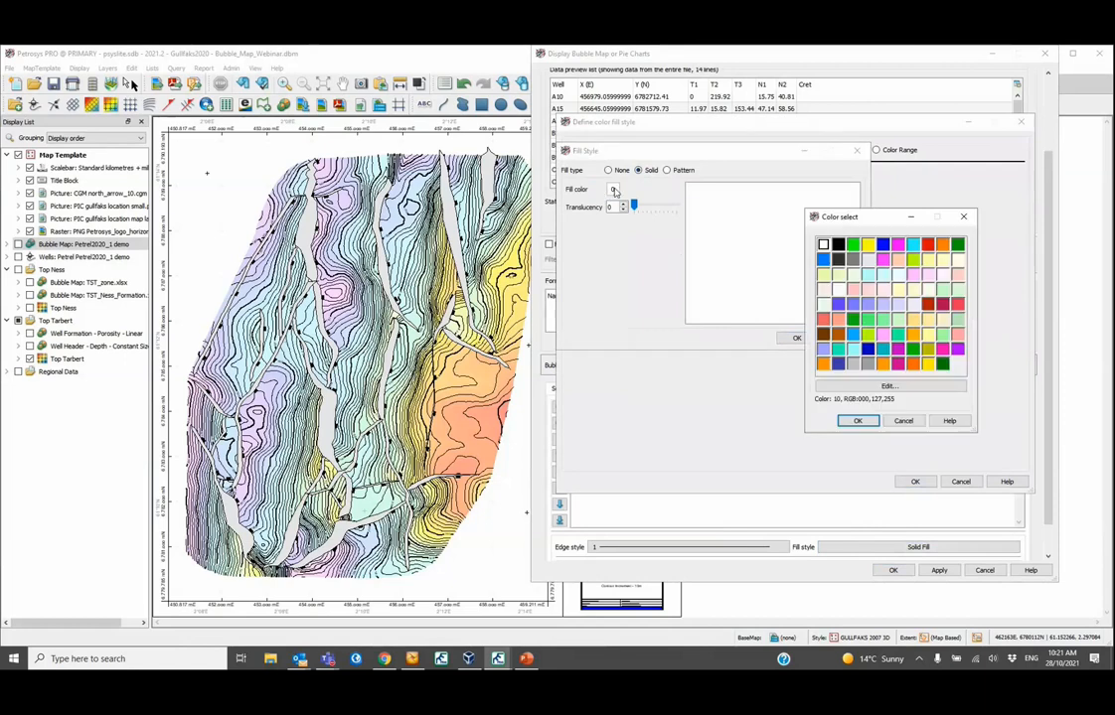
left_click(866, 245)
double_click(898, 245)
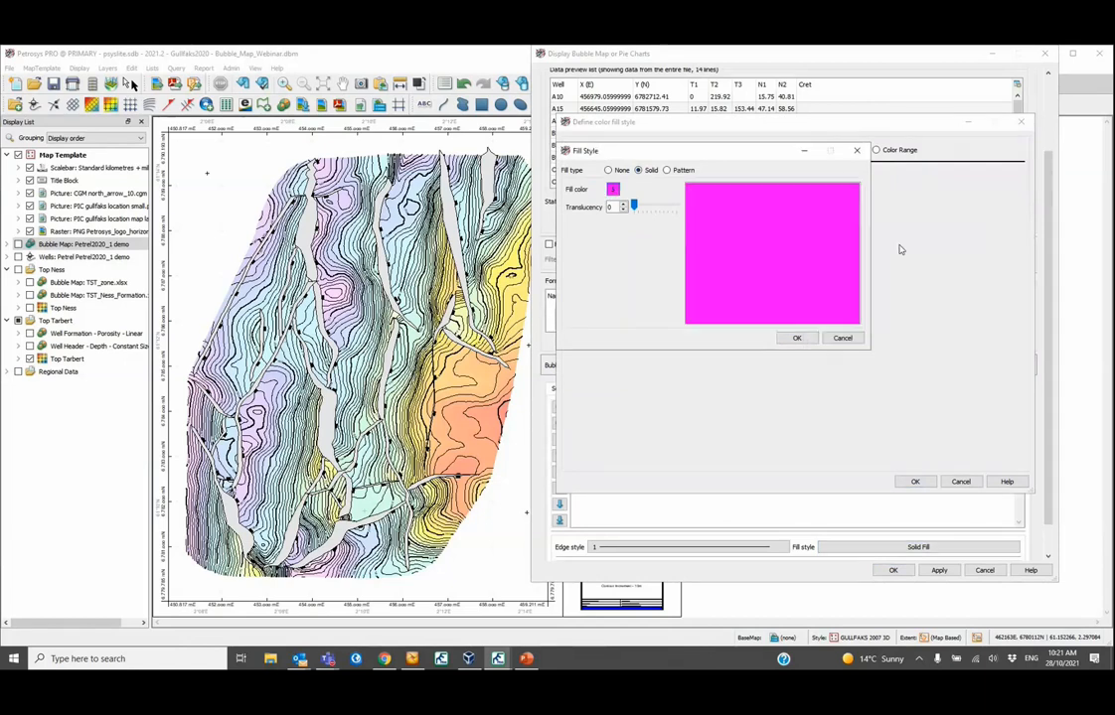
left_click(795, 338)
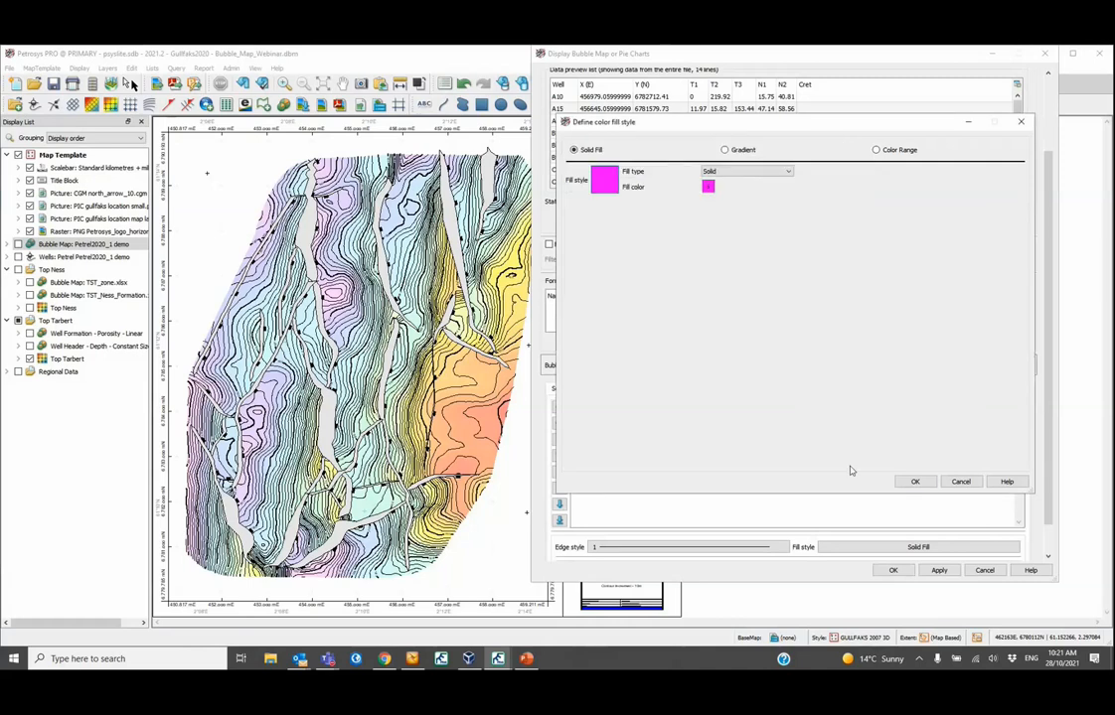
left_click(901, 482)
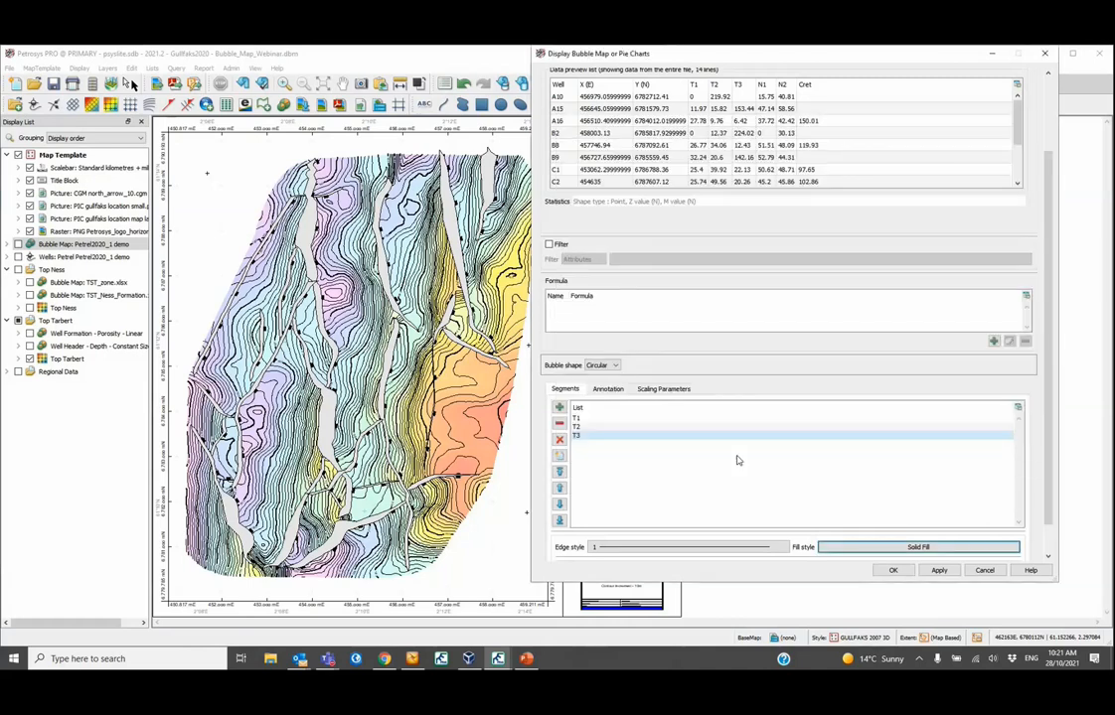
Step: Set the bubble annotation type to Name and Value and add the pie chart map to the display
left_click(608, 390)
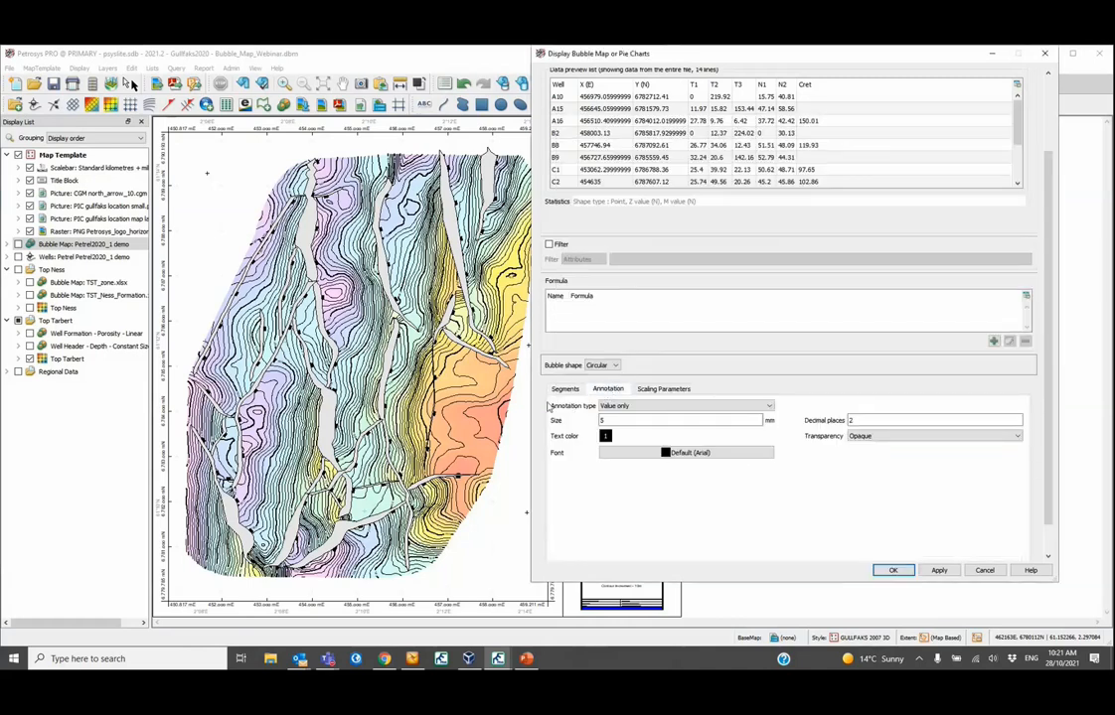
left_click(636, 408)
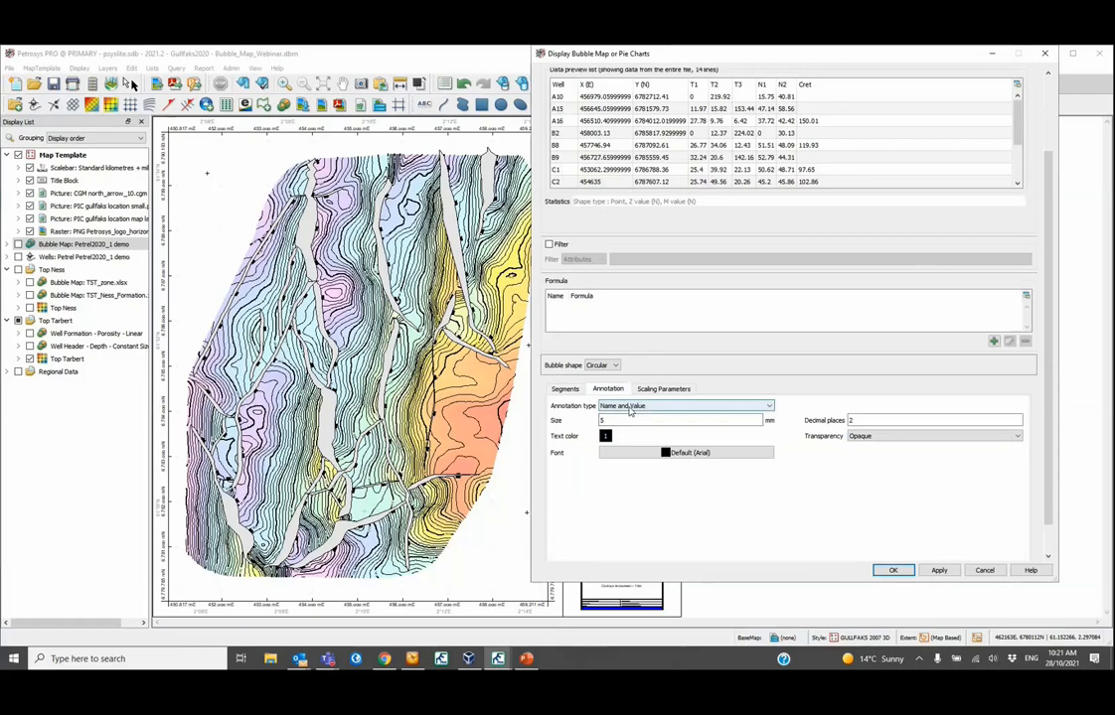
left_click(563, 389)
left_click(939, 570)
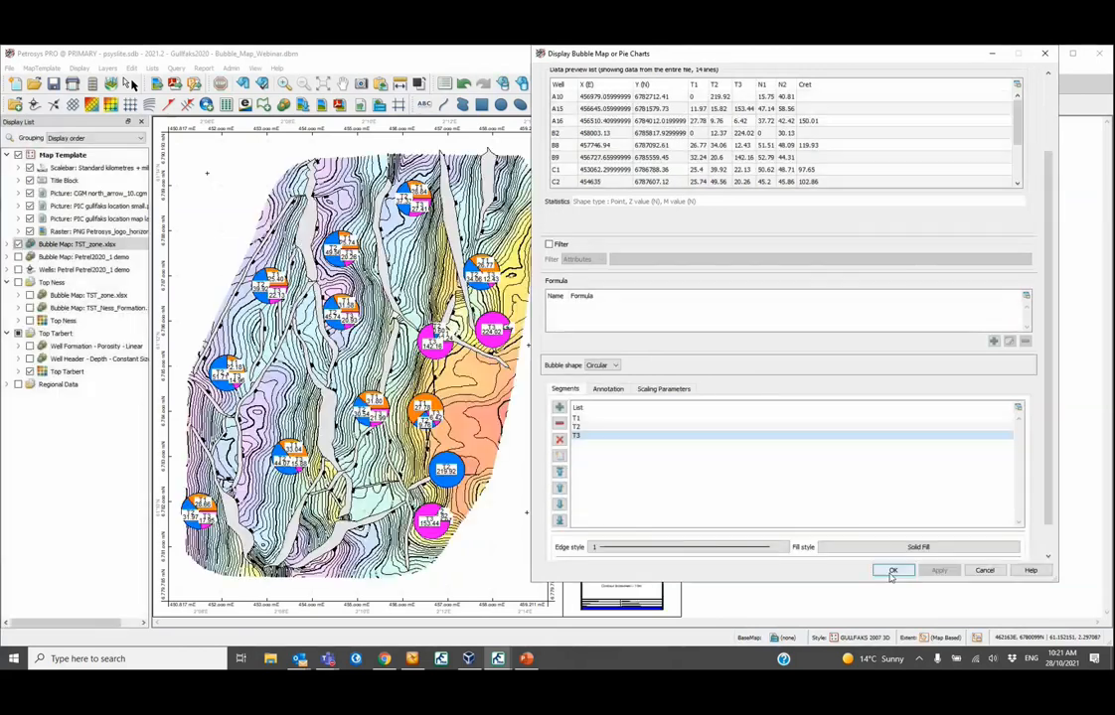
left_click(892, 570)
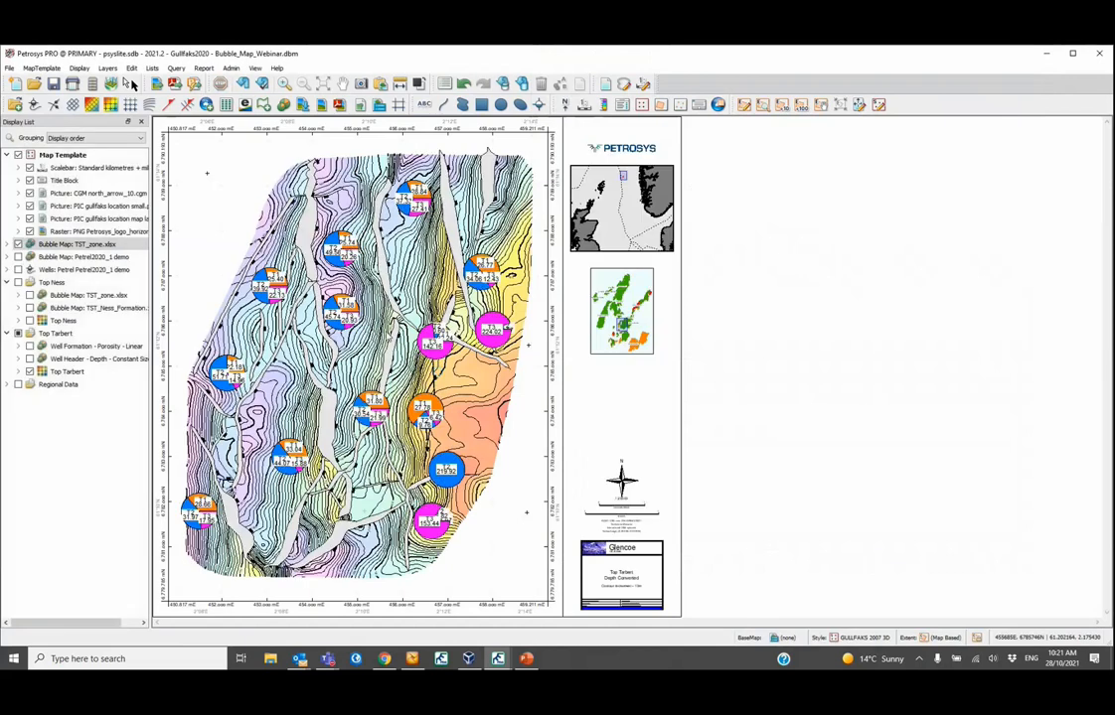
Step: Reduce the annotation size of the TST_zone.xlsx bubble map to 3 mm
scroll(465, 329, "up", 3)
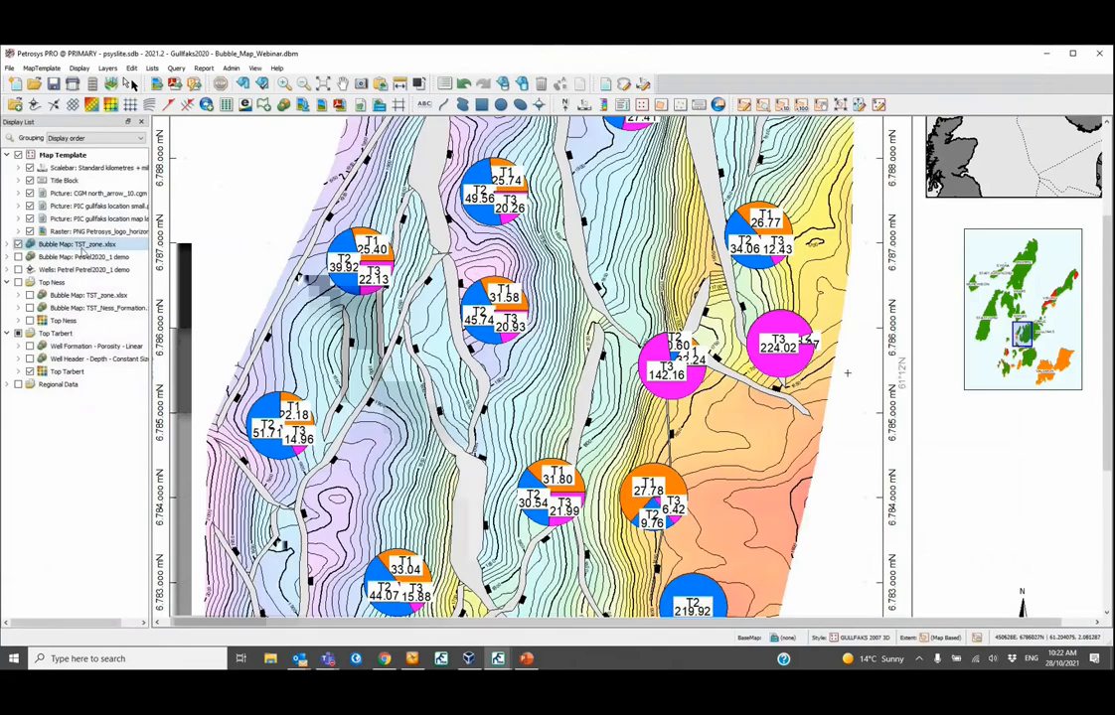
double_click(89, 246)
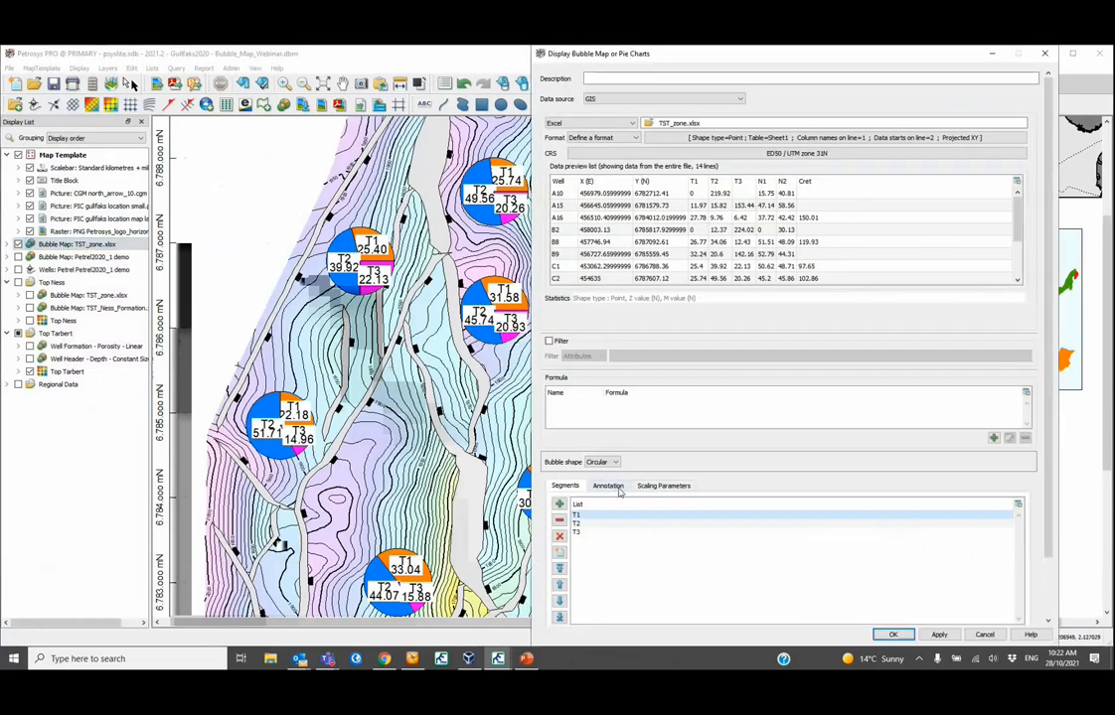
left_click(608, 486)
double_click(602, 517)
type("3")
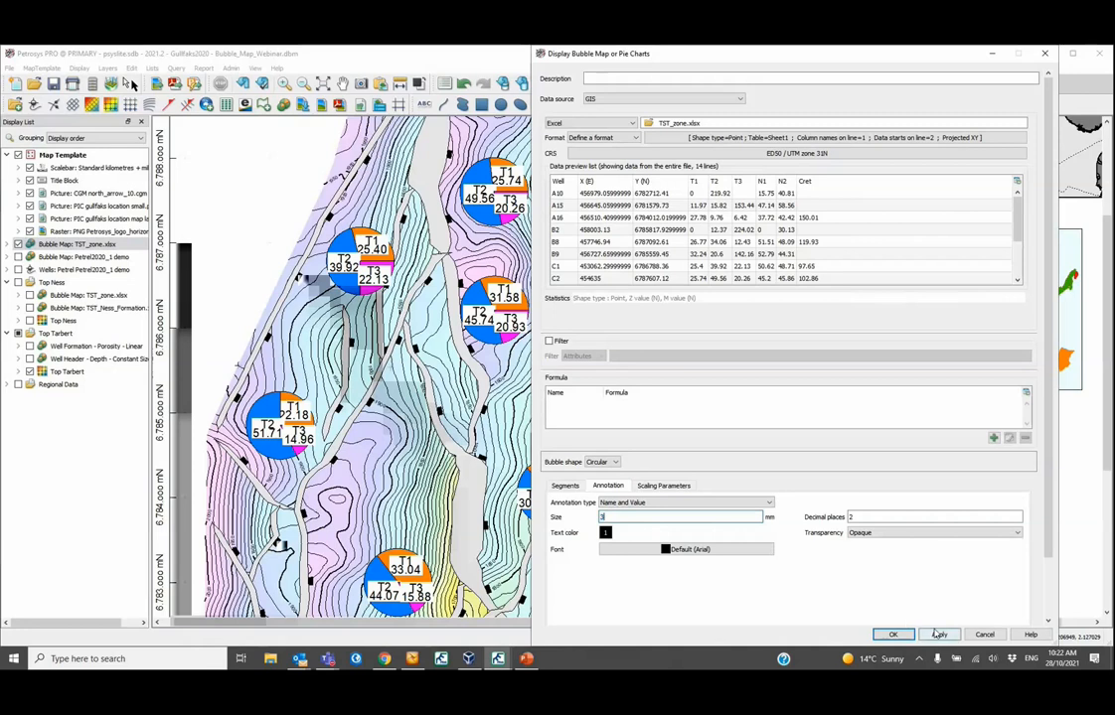
left_click(938, 634)
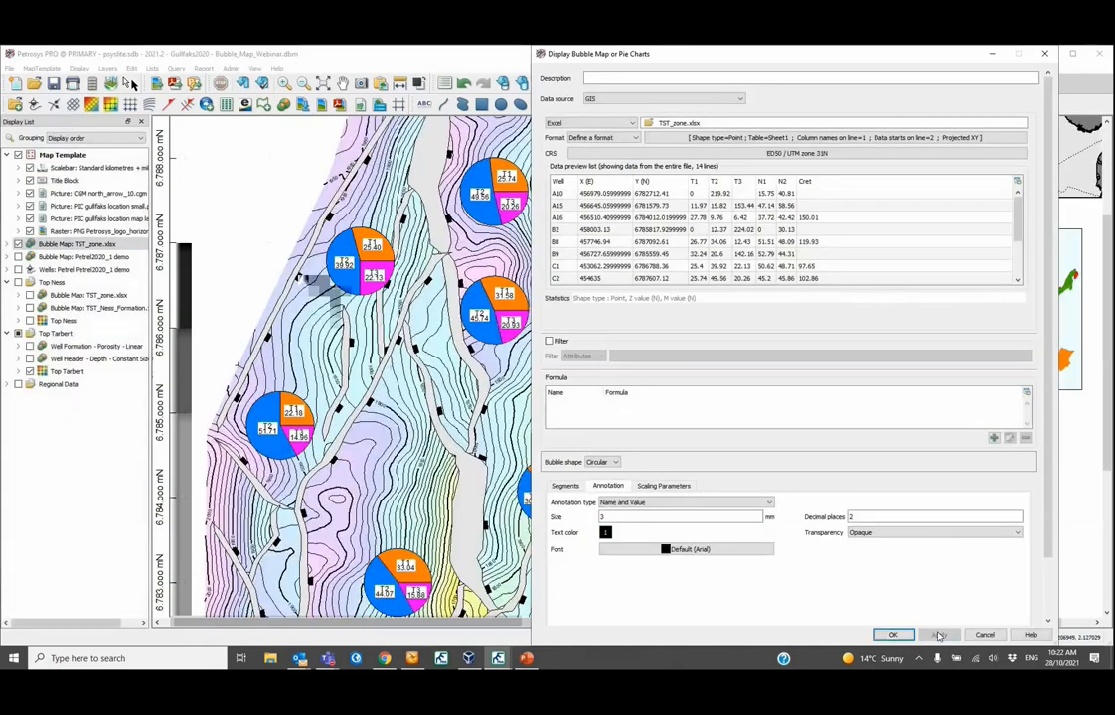
left_click(893, 634)
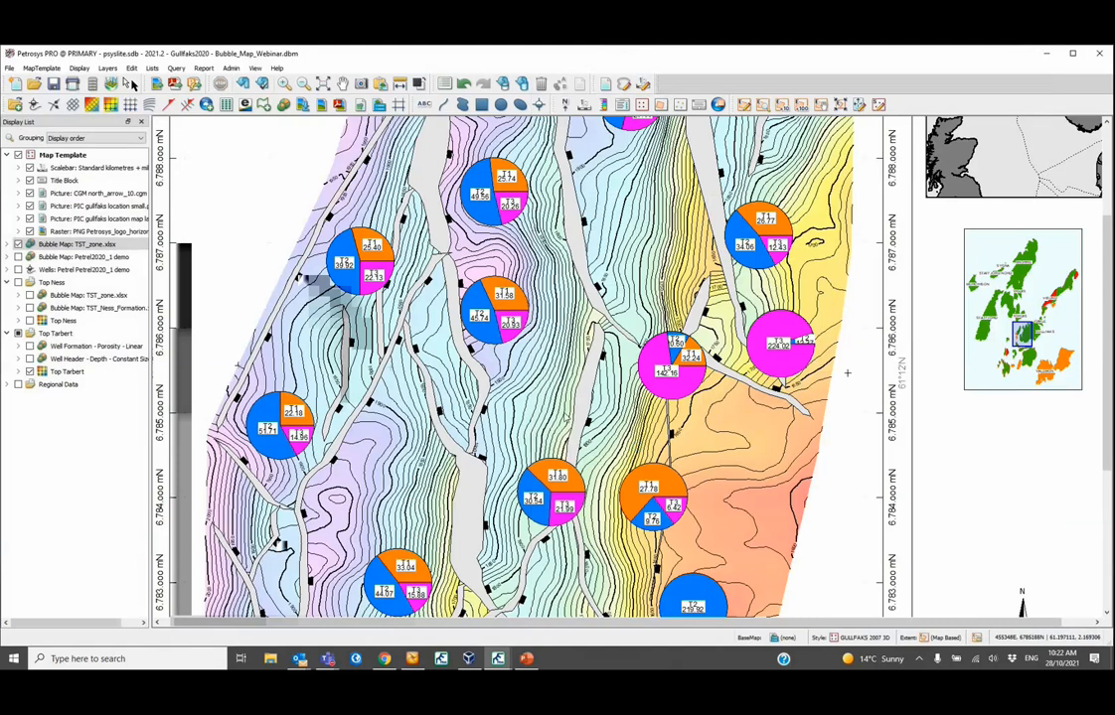
Step: Switch to the ESRI Webinar map BubbleMaps_Webinar.dbm and hide the Petroleum Wells file geodatabase layer
scroll(423, 391, "down", 2)
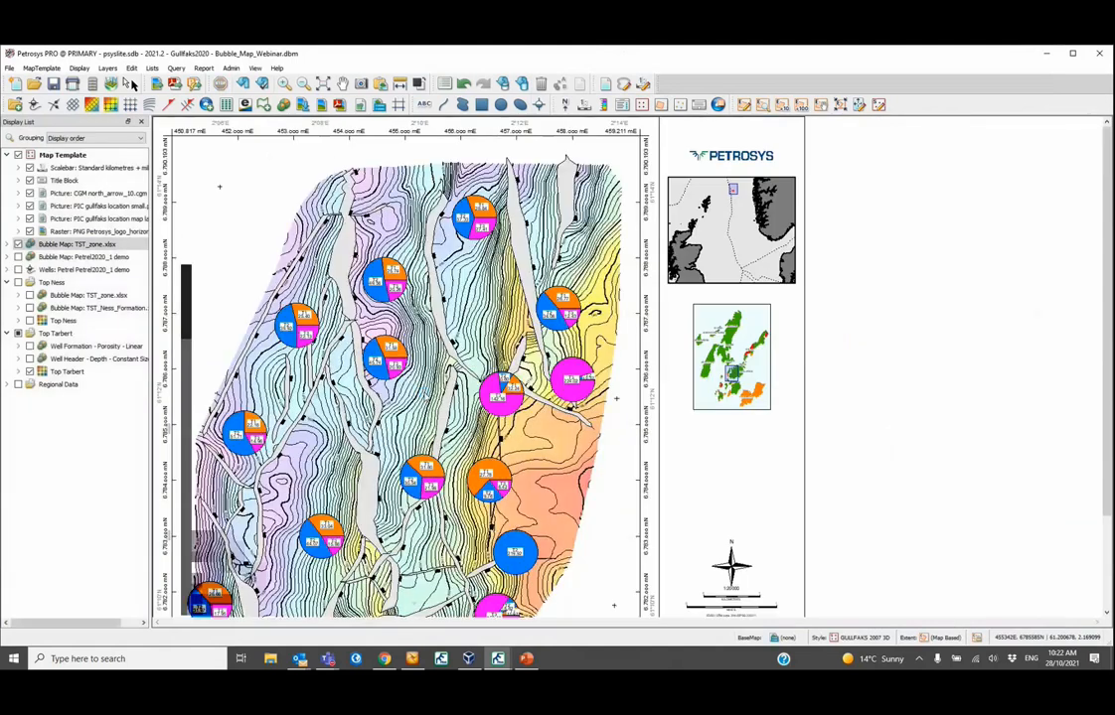
scroll(423, 392, "down", 1)
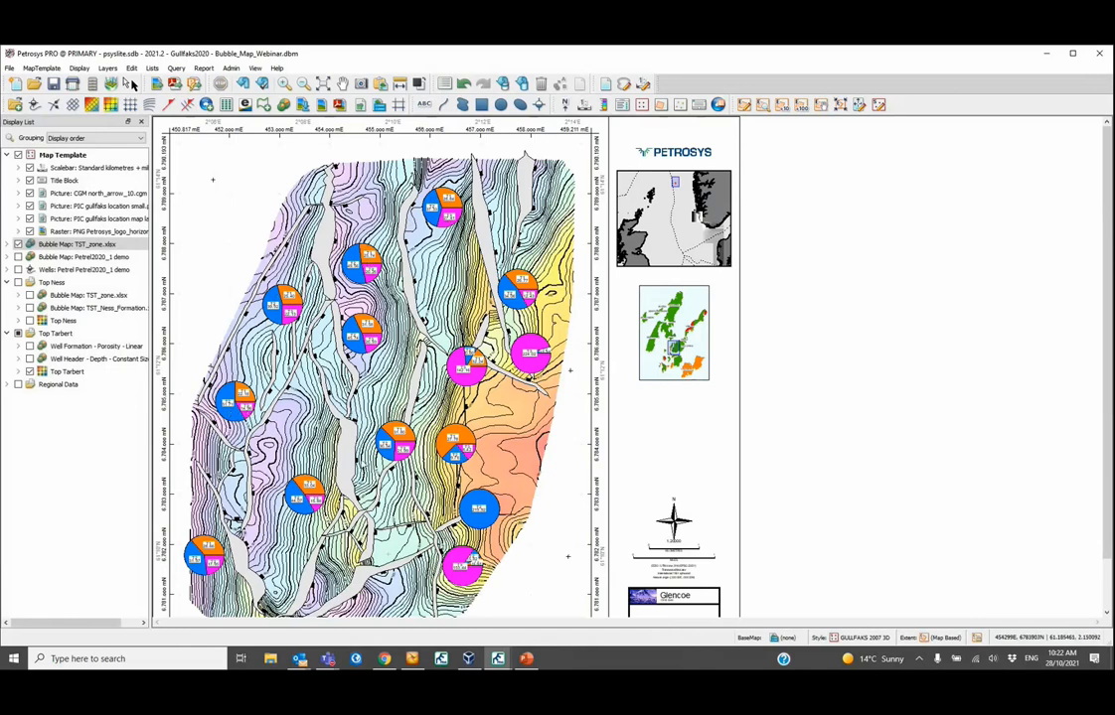
left_click(130, 83)
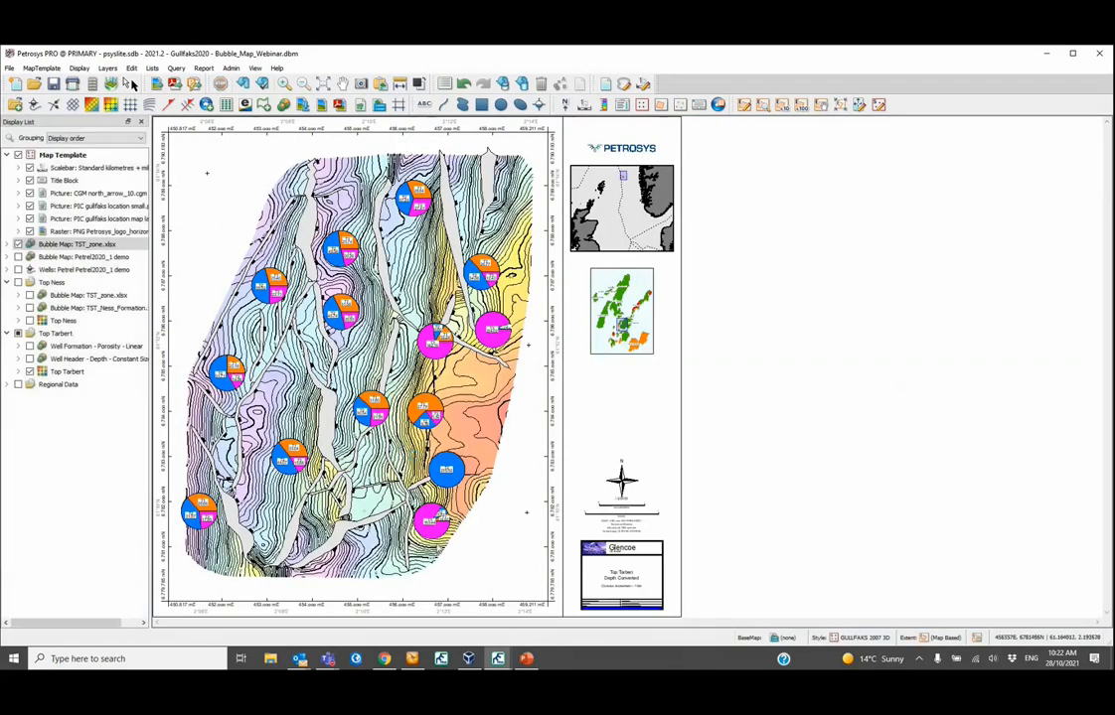
left_click(498, 659)
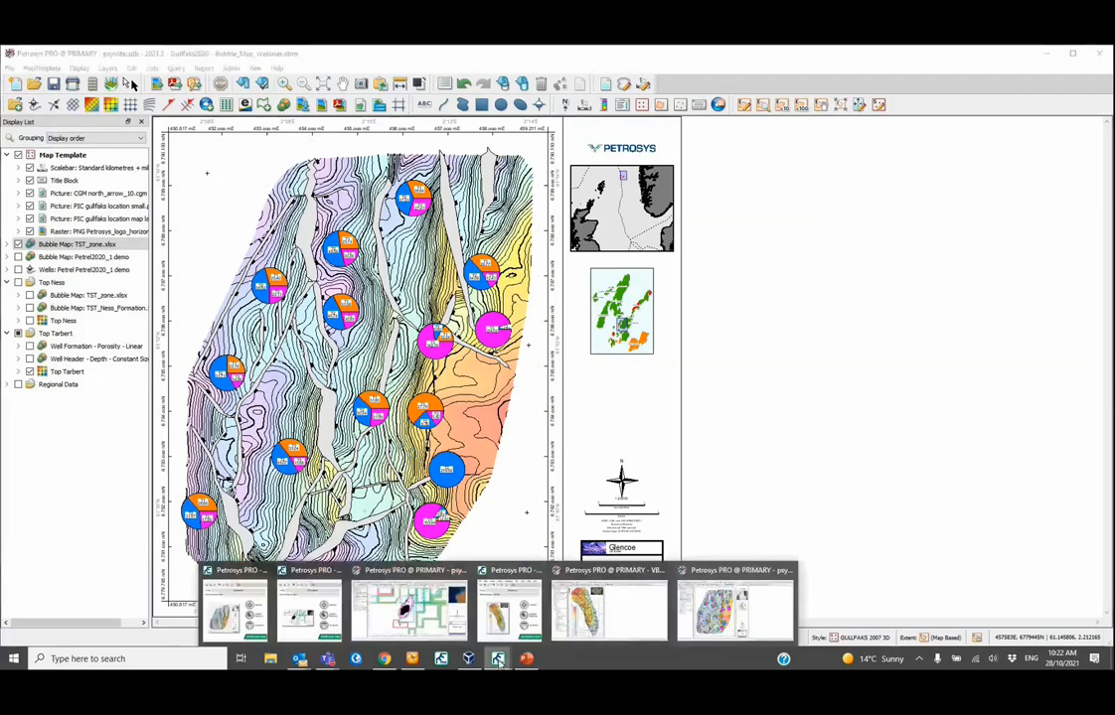
left_click(388, 613)
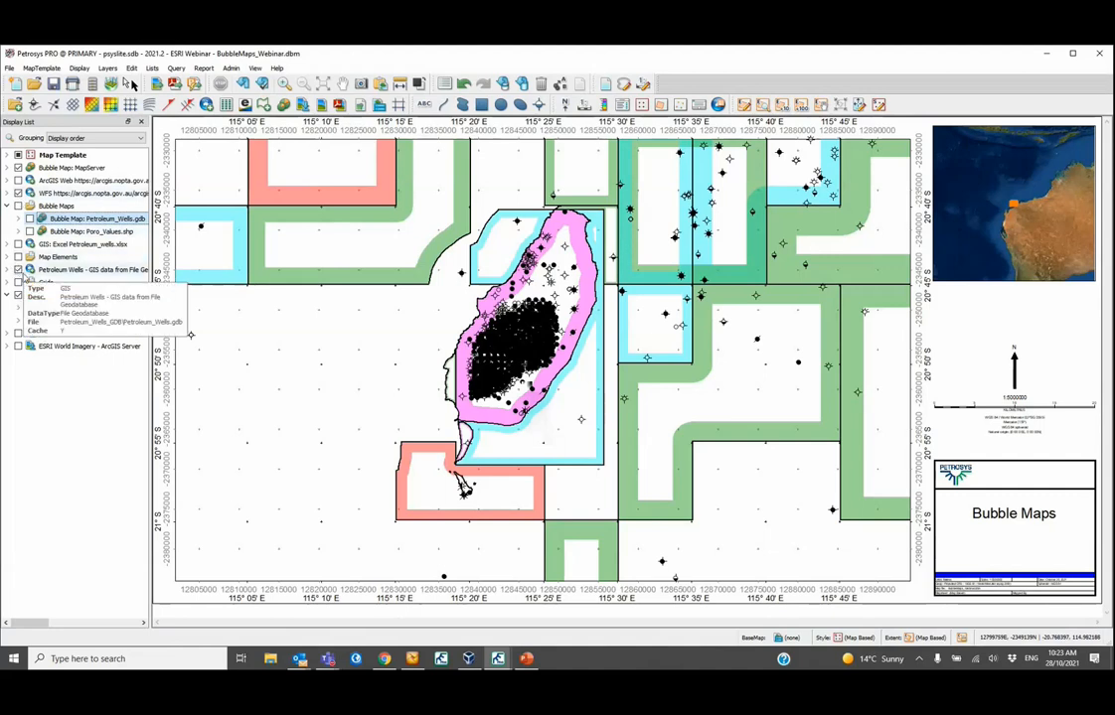
left_click(18, 269)
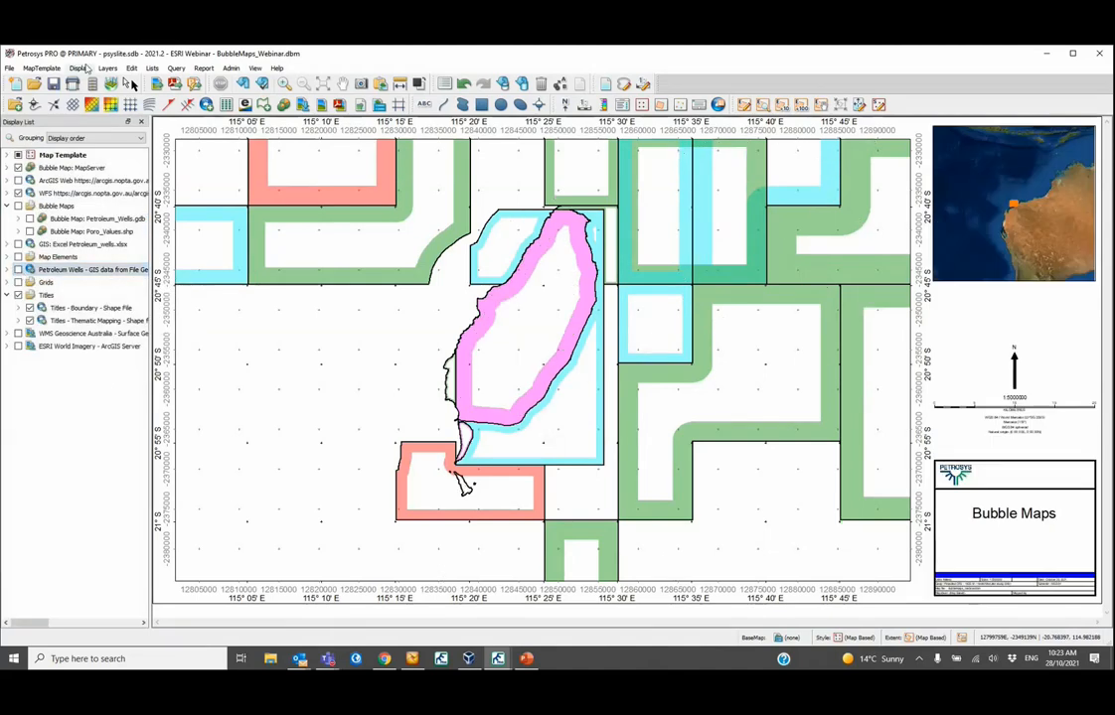
Step: Start a new bubble map from GIS data with File Geodatabase as the source format
left_click(78, 67)
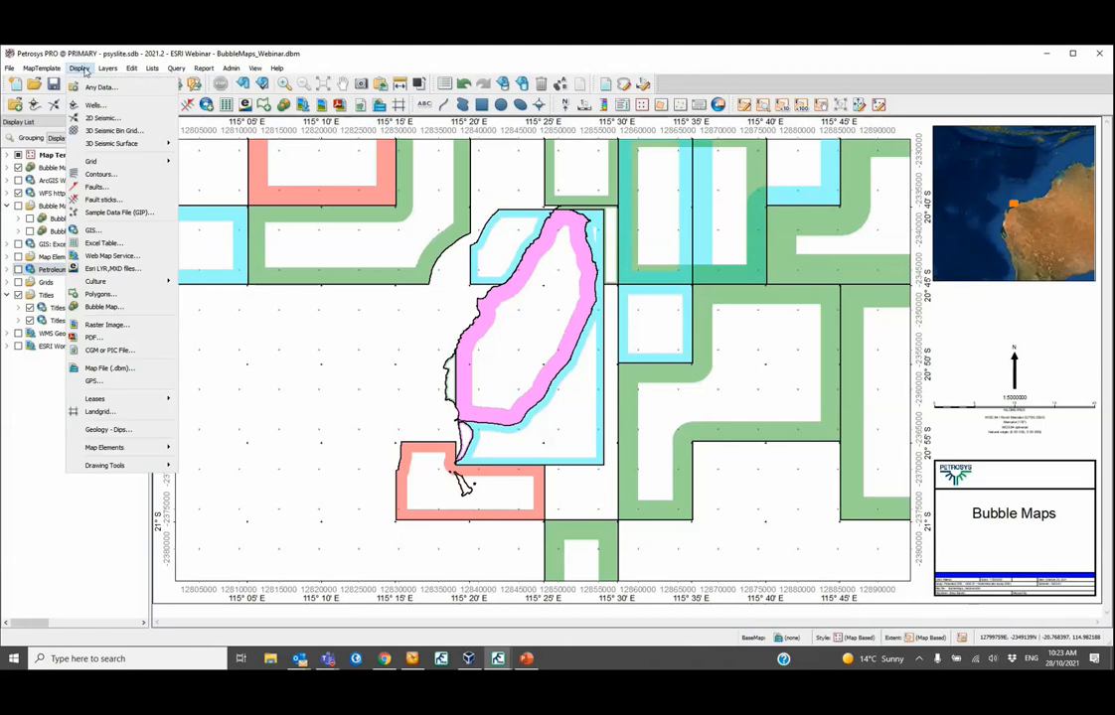
left_click(103, 307)
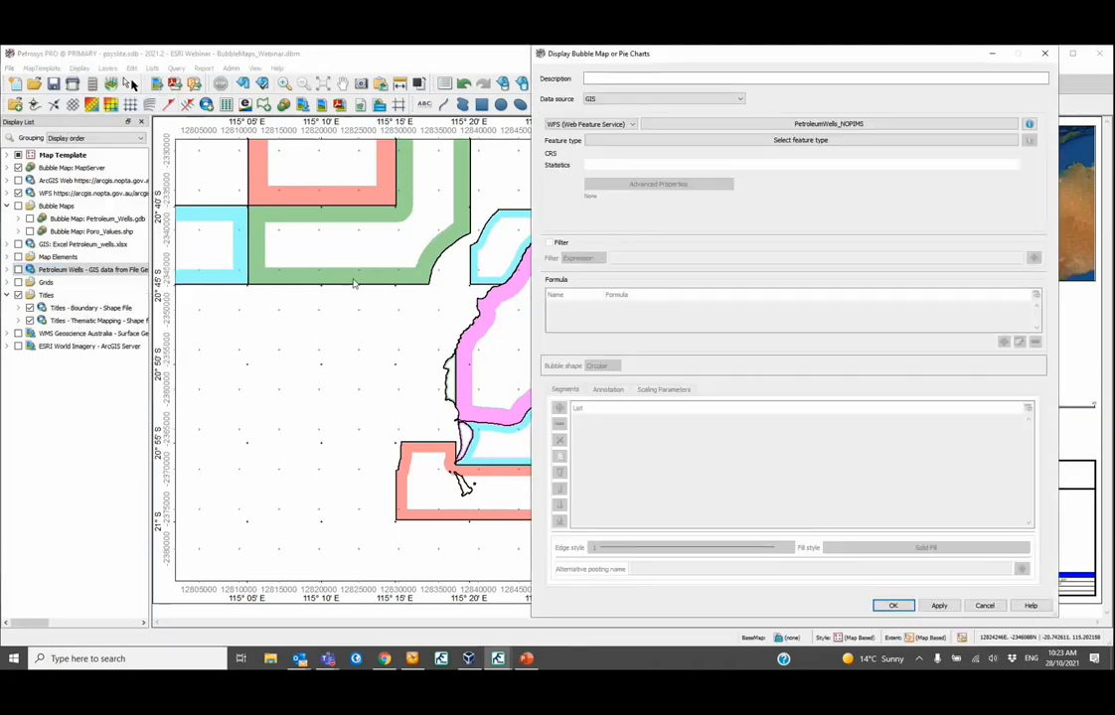
left_click(622, 126)
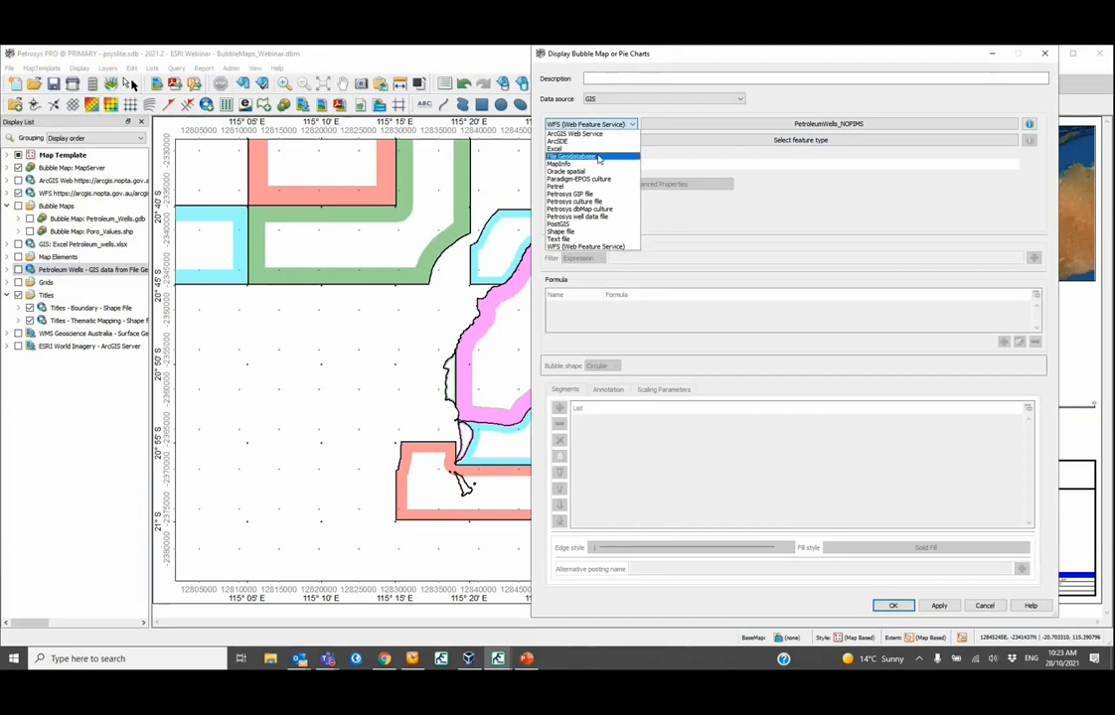
left_click(598, 158)
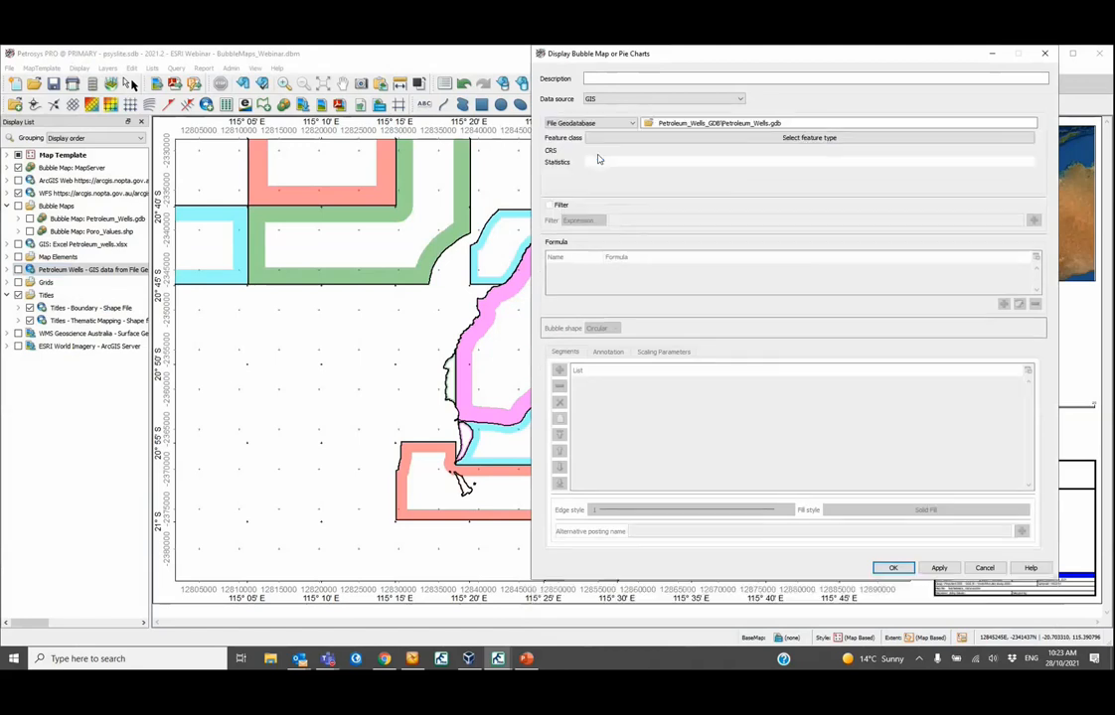
left_click(650, 123)
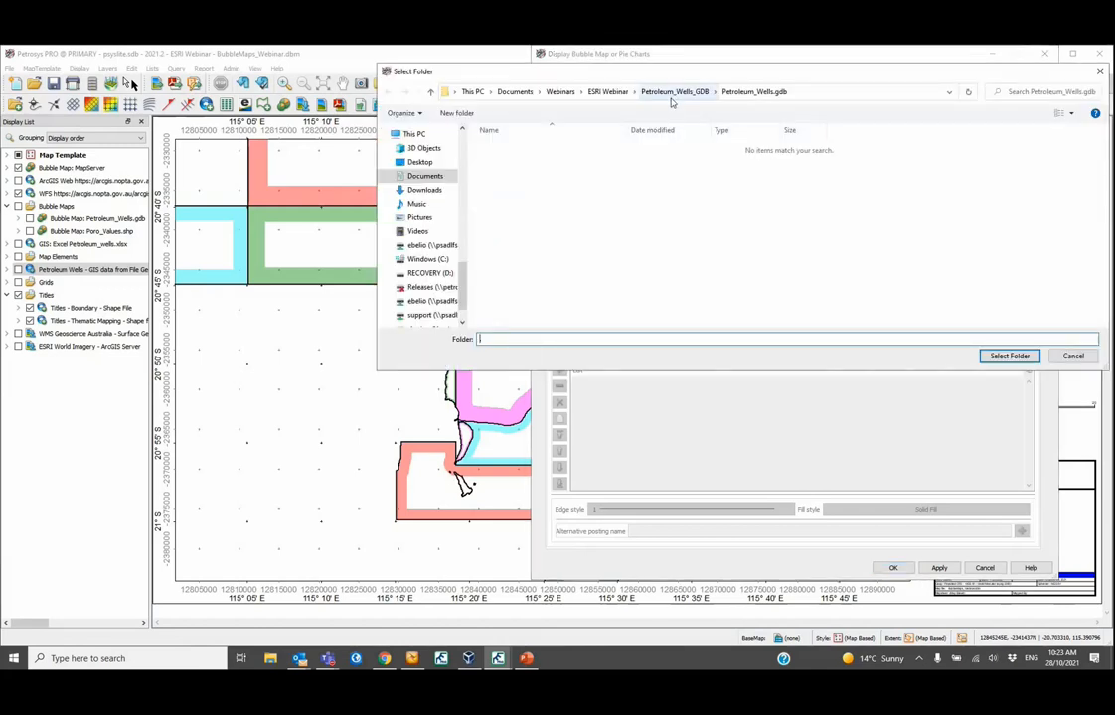
left_click(671, 96)
left_click(607, 91)
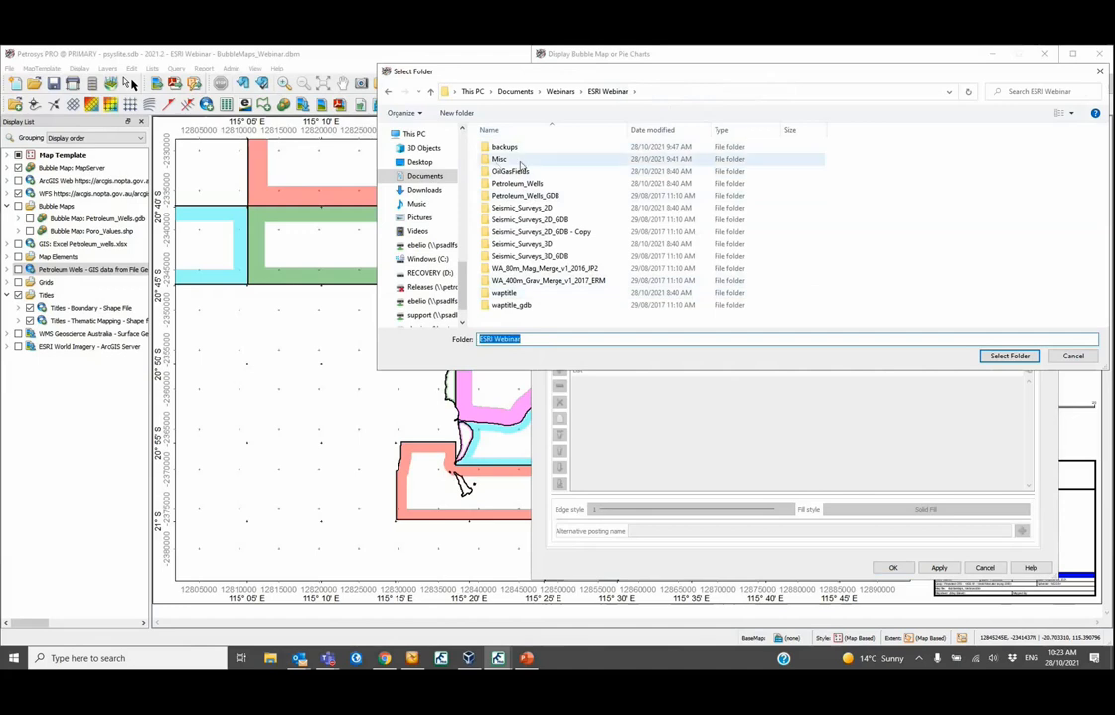
double_click(512, 305)
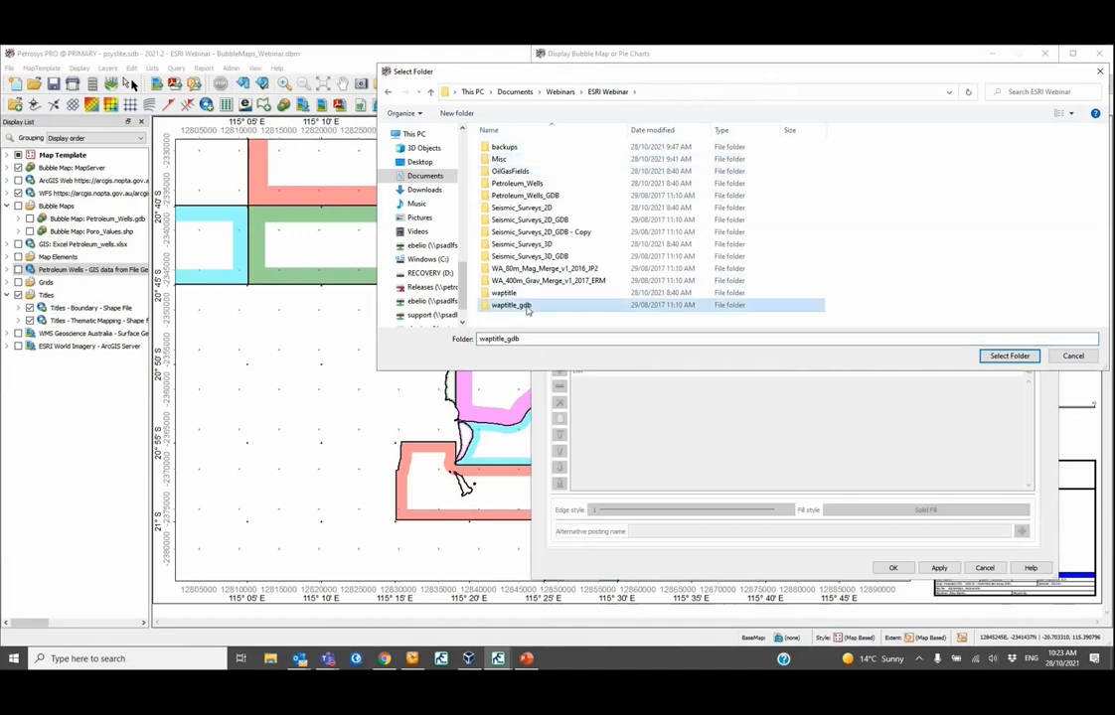
left_click(508, 149)
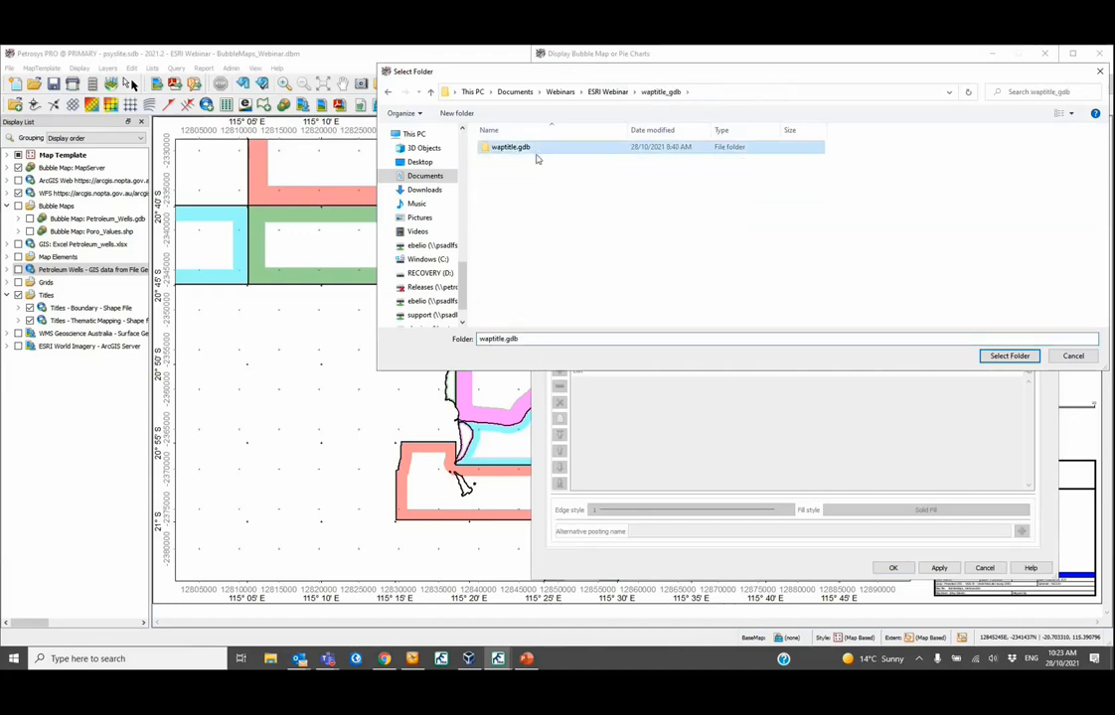
left_click(1073, 356)
Step: Change the source format to Shape file, using Poro_Values.shp, and add the Porosity attribute as a segment
left_click(590, 123)
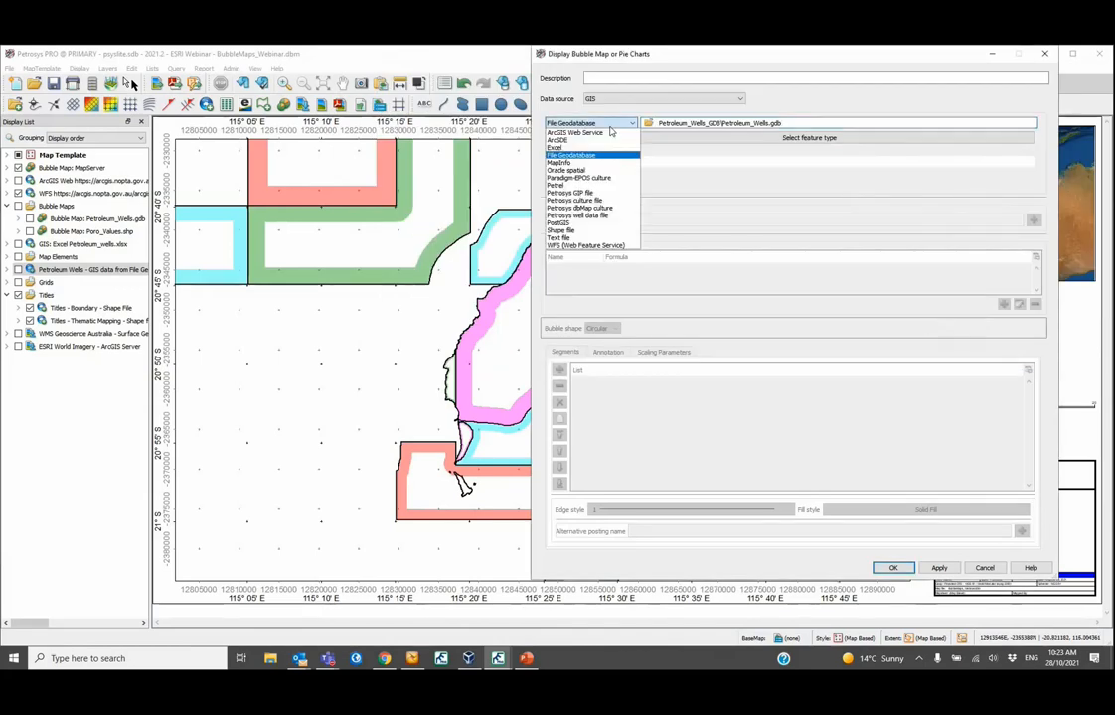
left_click(573, 229)
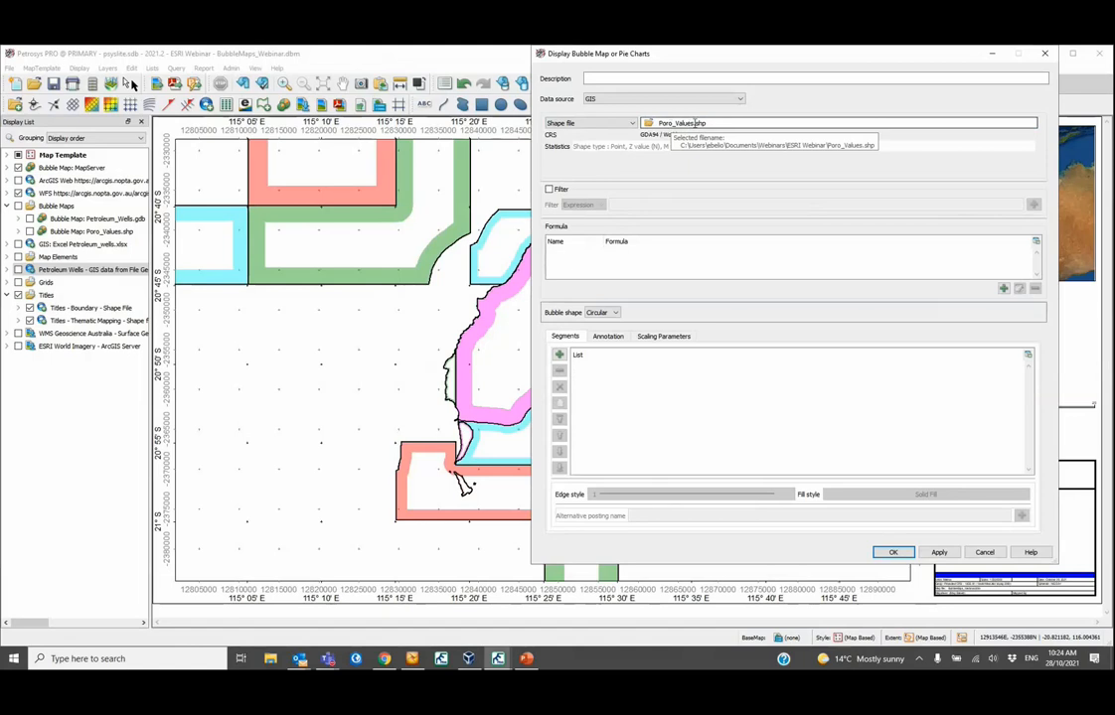
left_click(560, 355)
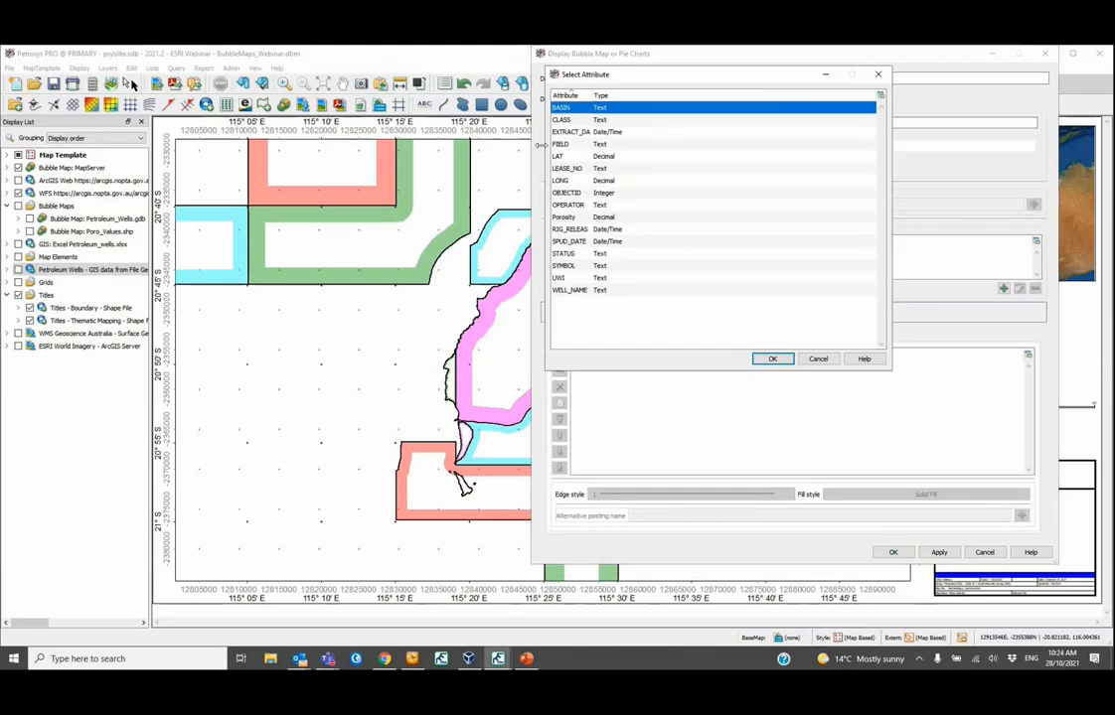
left_click(563, 218)
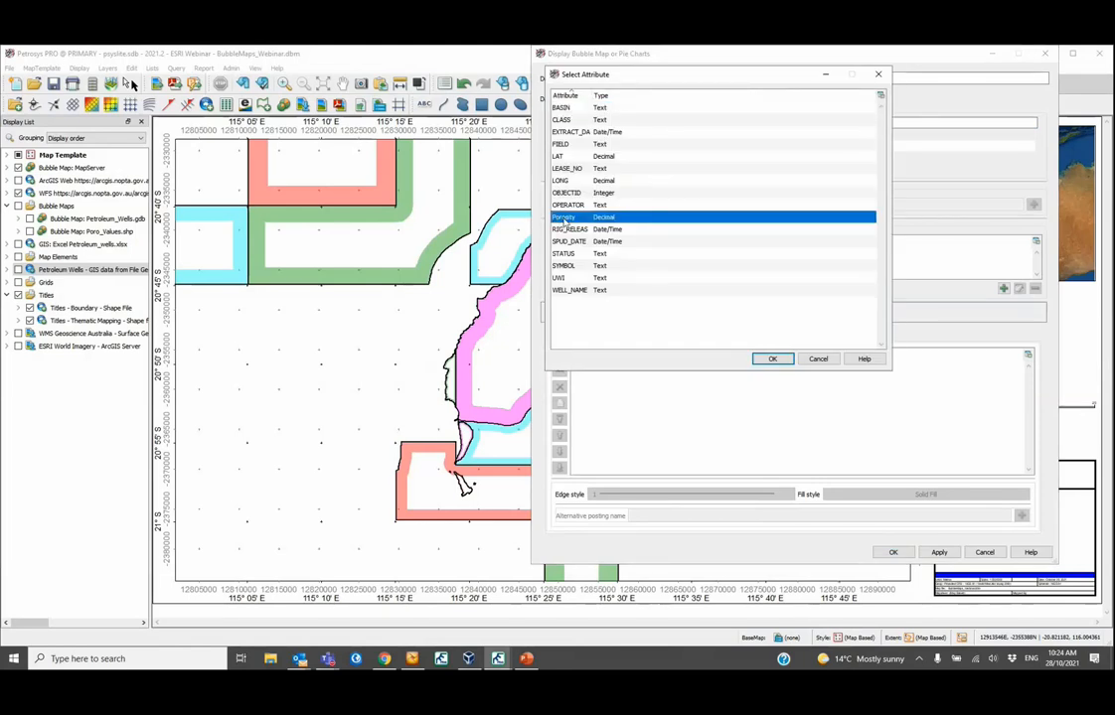
left_click(772, 359)
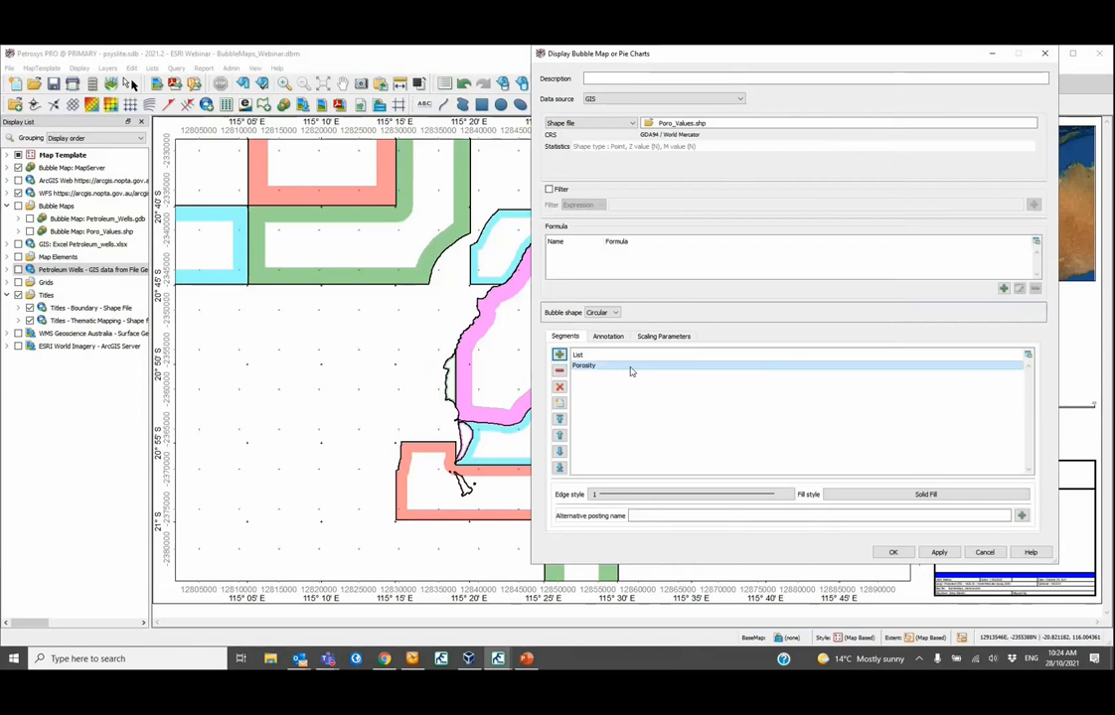
Step: Set the Poro_Values.shp bubbles to a Constant scale type with a reference diameter of 40 mm
left_click(660, 340)
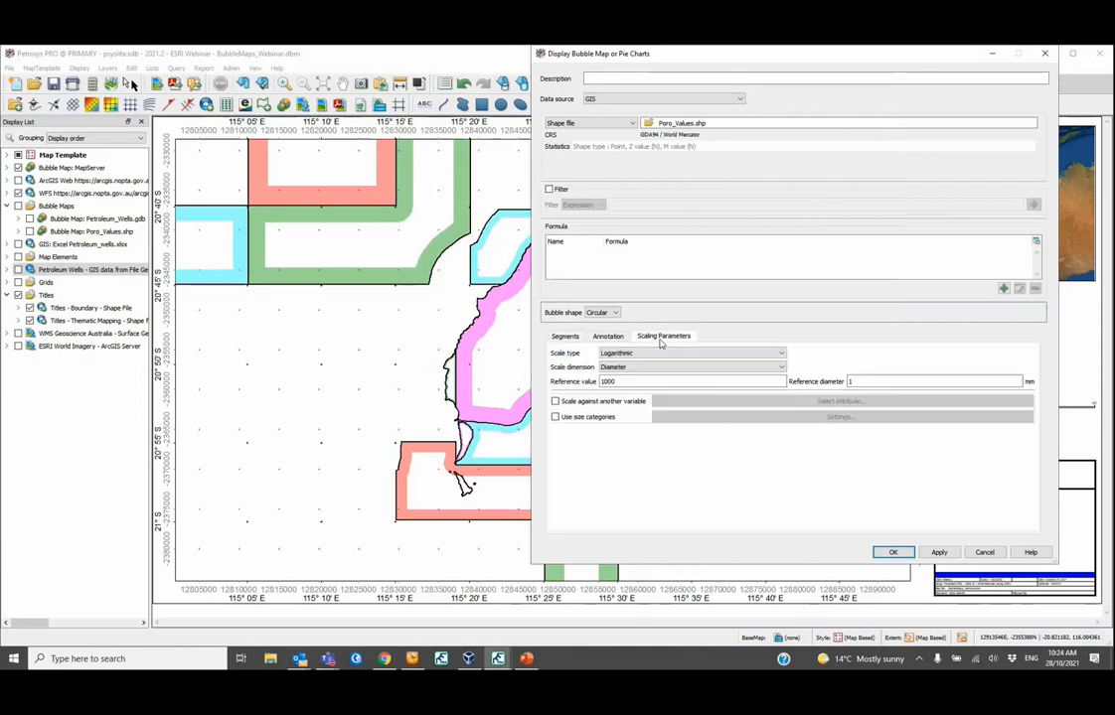
left_click(675, 353)
left_click(685, 370)
left_click_drag(876, 382, 825, 388)
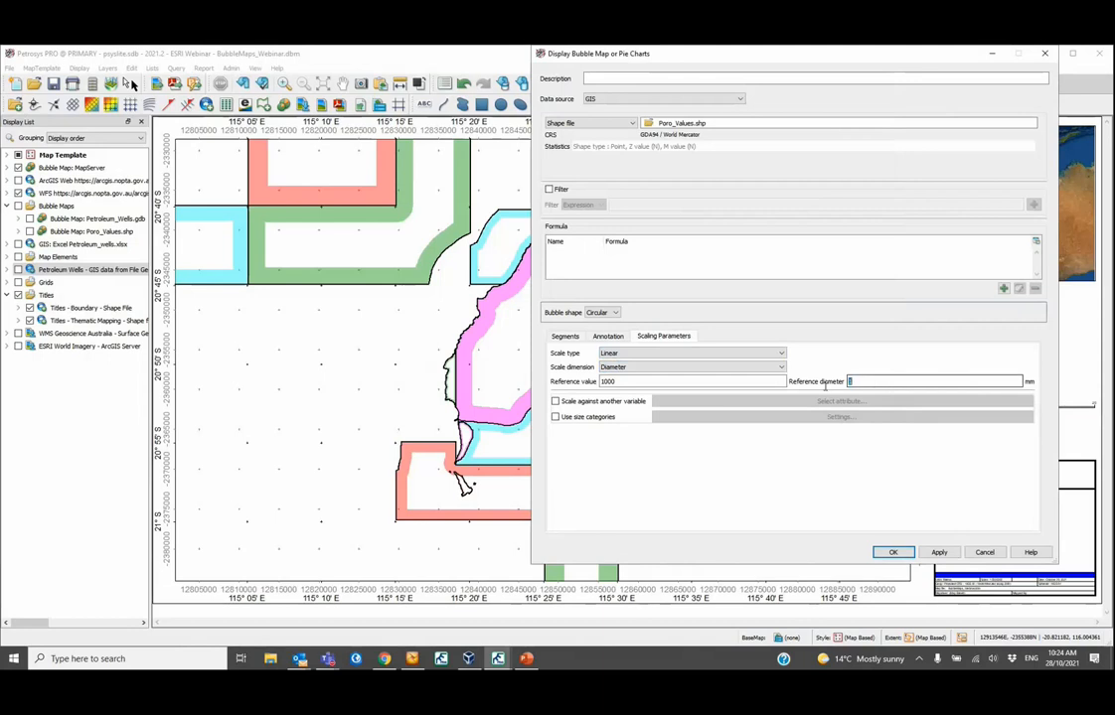
left_click(685, 354)
left_click(686, 362)
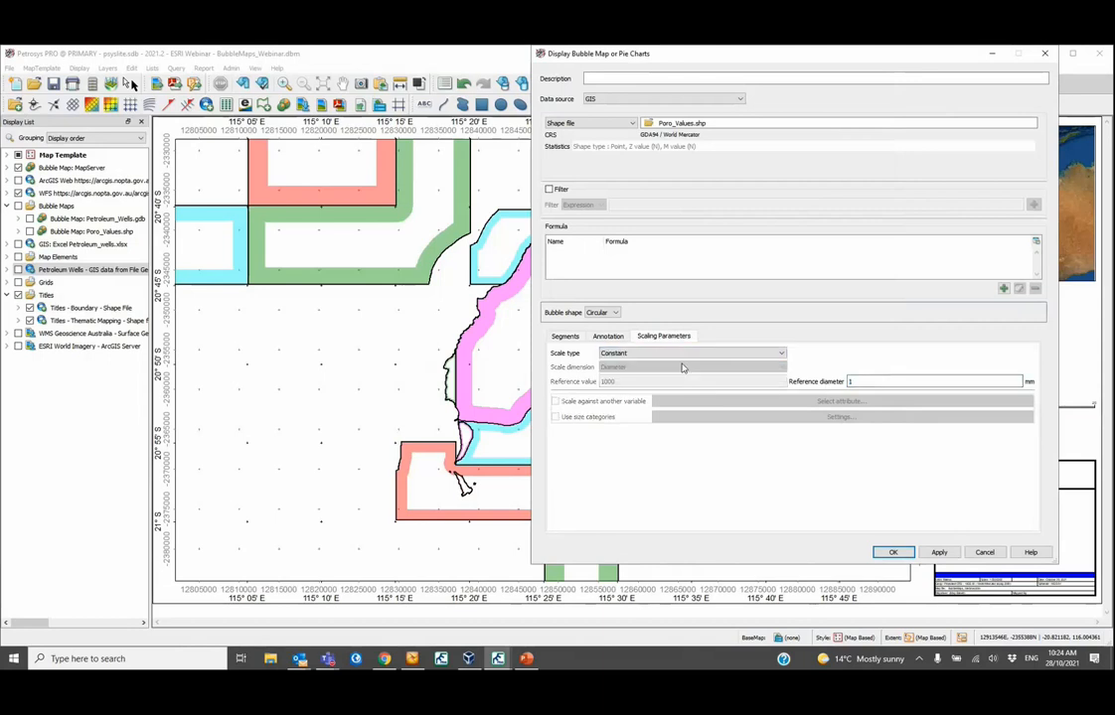
type("40")
Step: Change the Porosity segment's fill style to Gradient and apply the bubble map
left_click(565, 335)
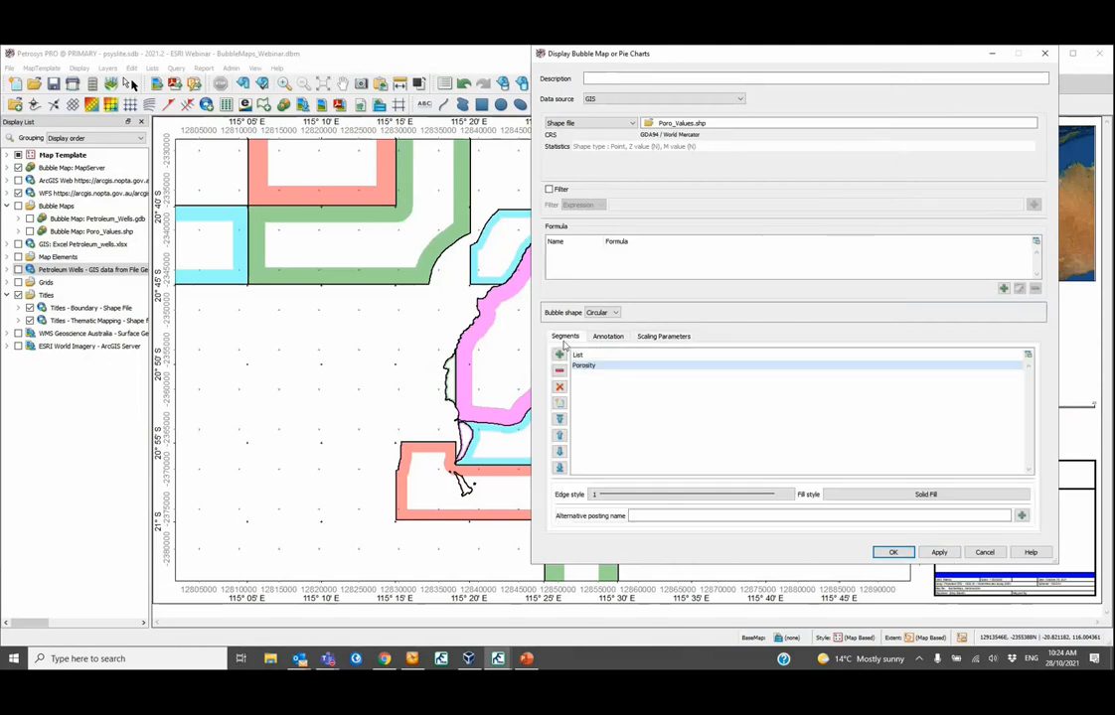
left_click(869, 499)
left_click(724, 149)
left_click(915, 481)
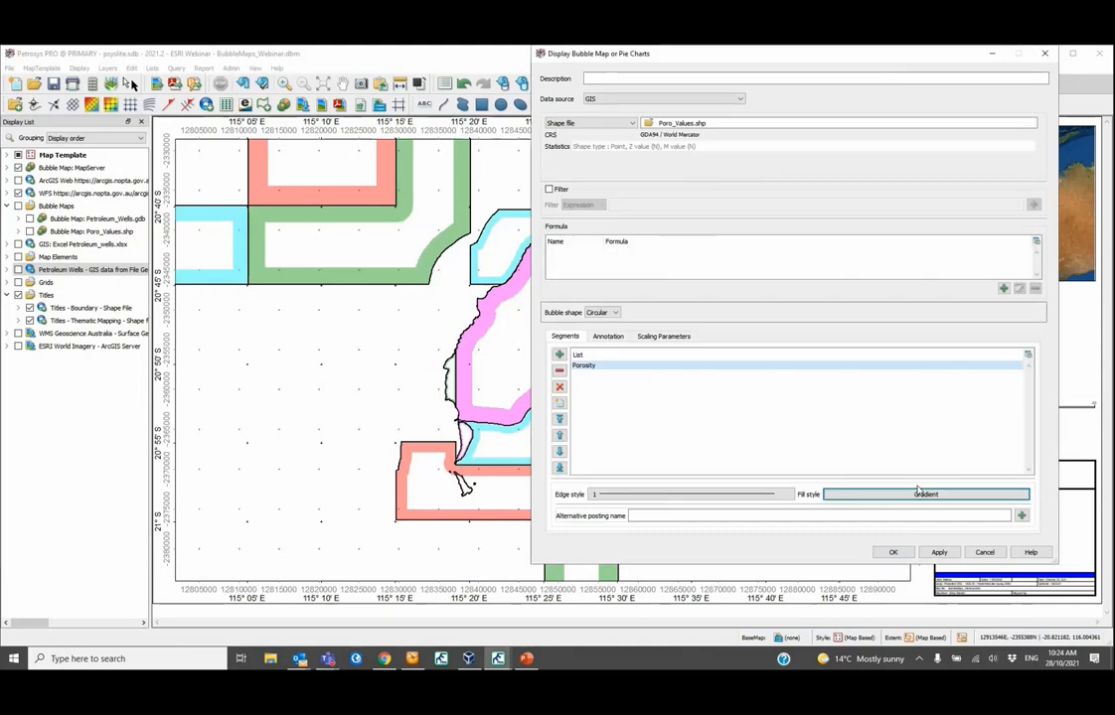
left_click(939, 553)
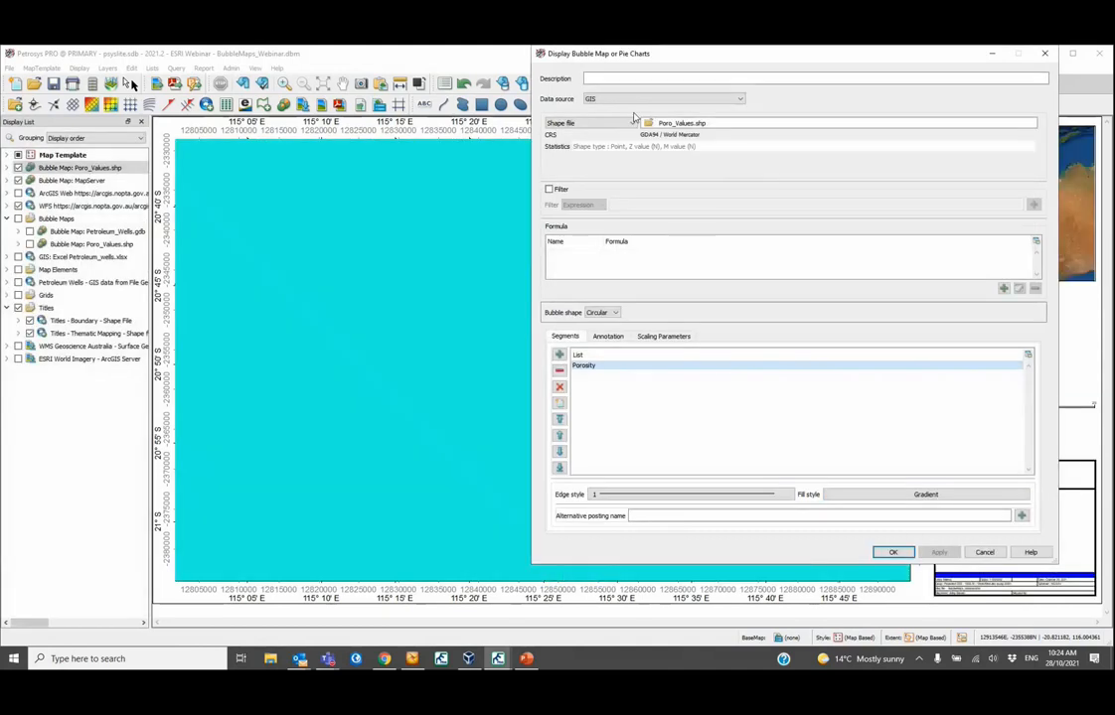
Step: Reduce the constant reference diameter to 4 mm and then to 1 mm, applying each change to the map
left_click_drag(686, 64, 758, 122)
left_click(734, 393)
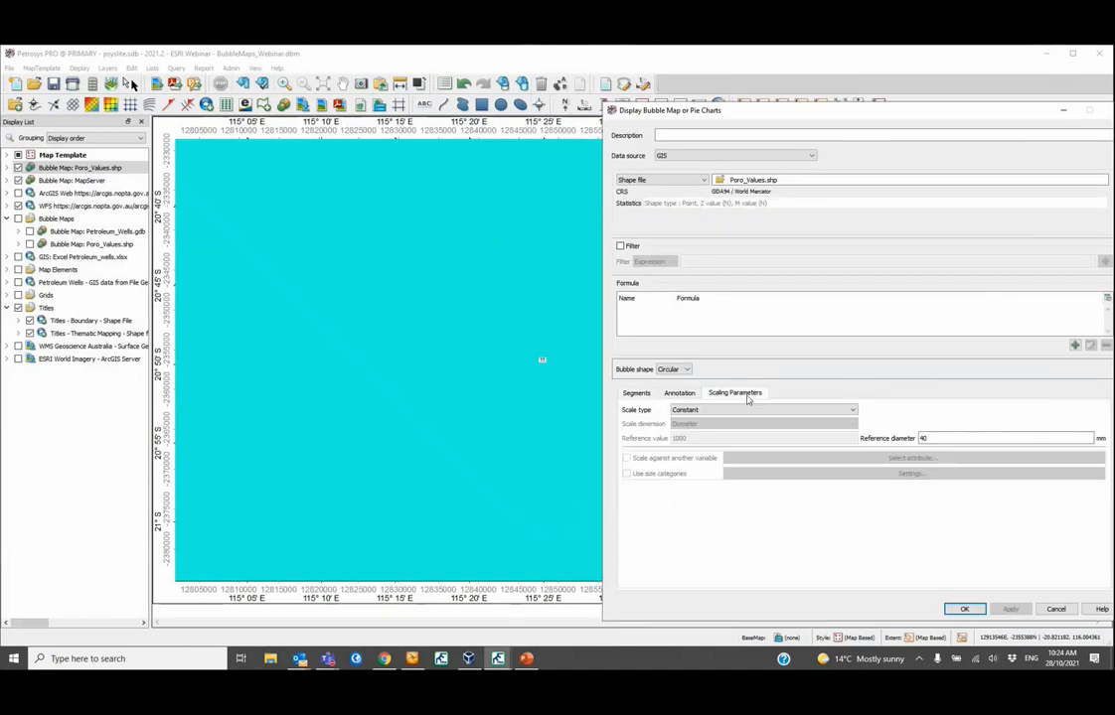
double_click(922, 438)
key("BackSpace")
type("4")
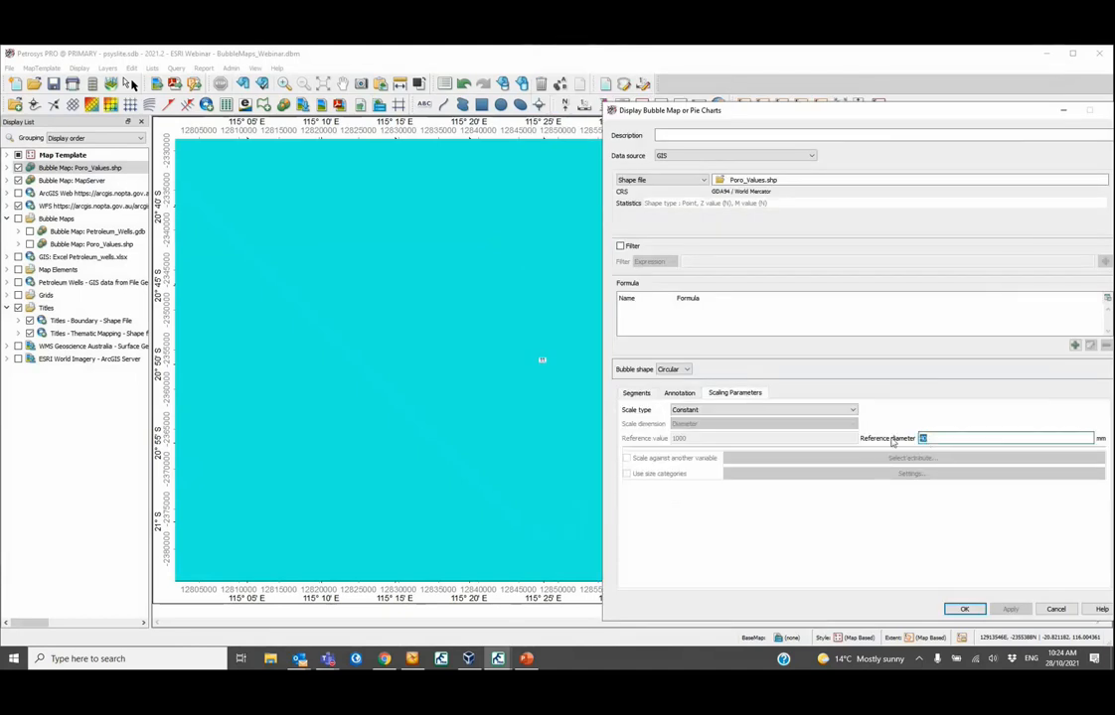
left_click(1010, 609)
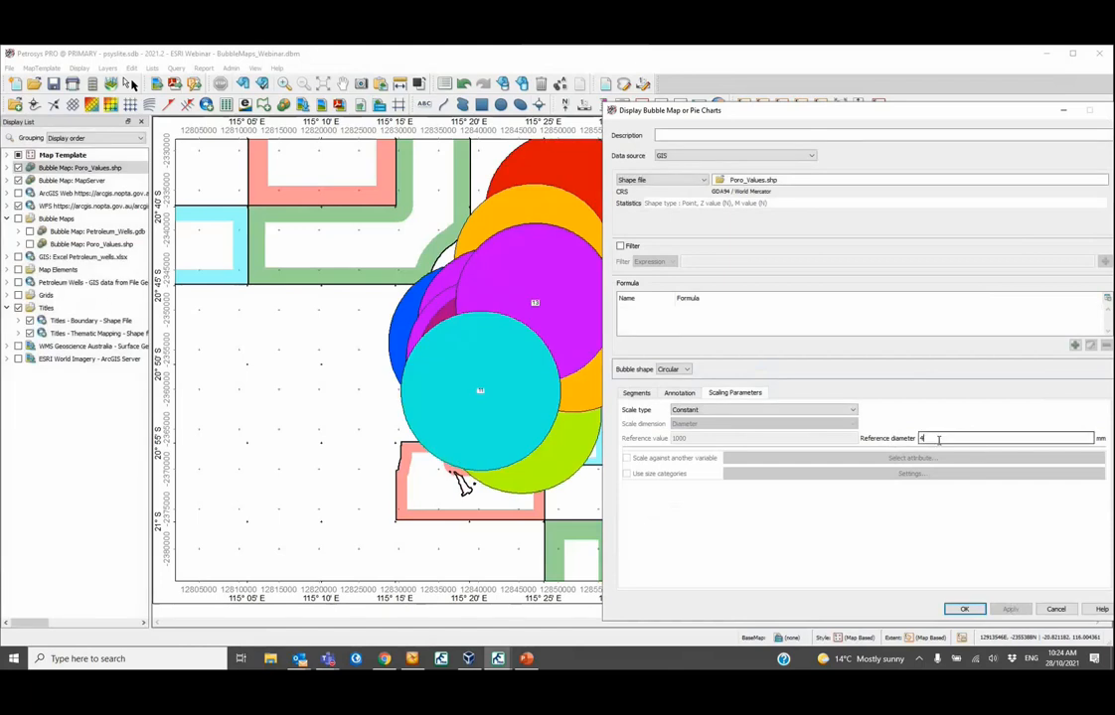
double_click(922, 438)
type("8")
left_click(1010, 609)
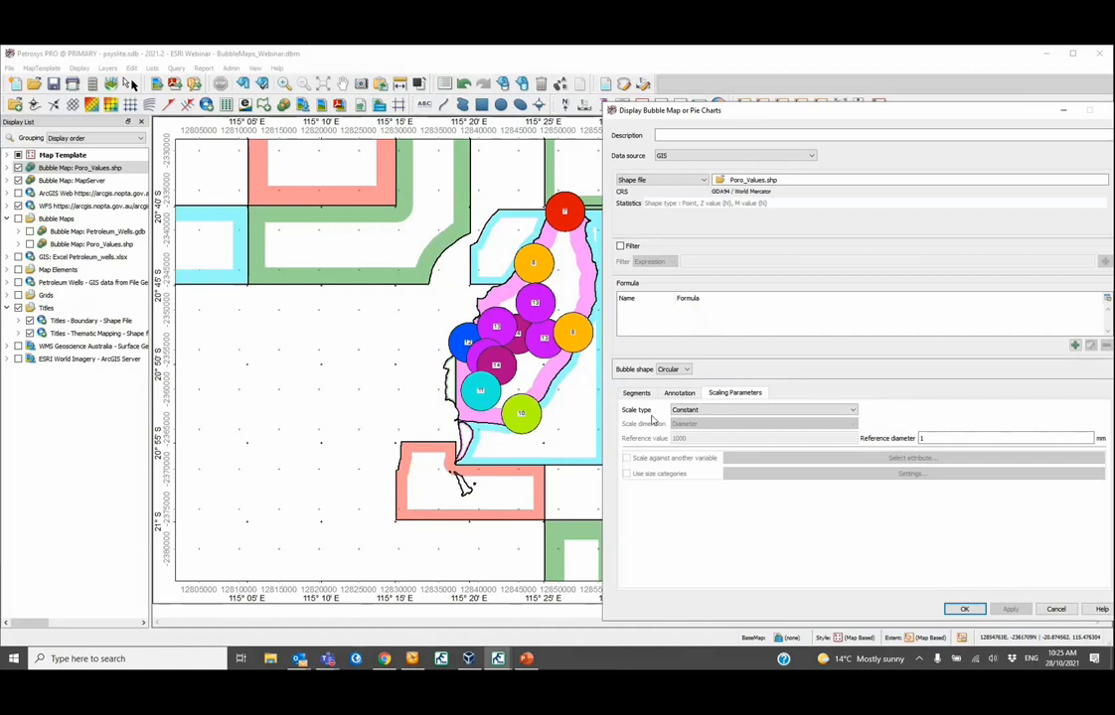
Step: Scale the porosity bubbles linearly by diameter with a reference value of 10 and apply it
left_click(696, 411)
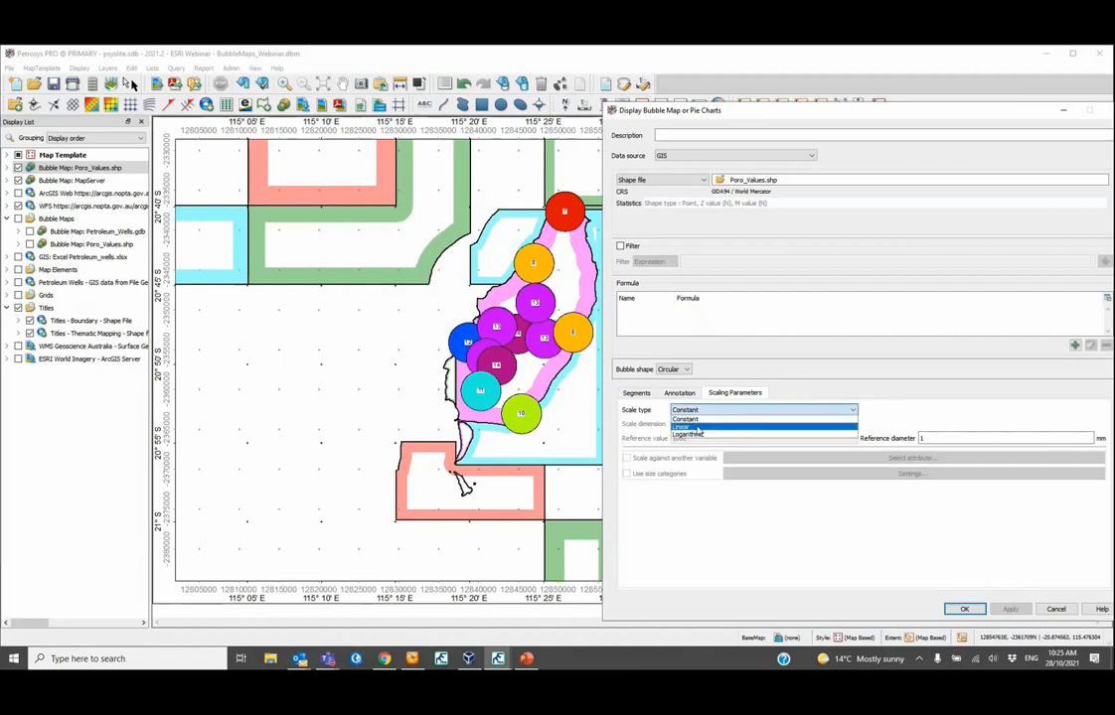
left_click(696, 428)
double_click(677, 437)
type("1000")
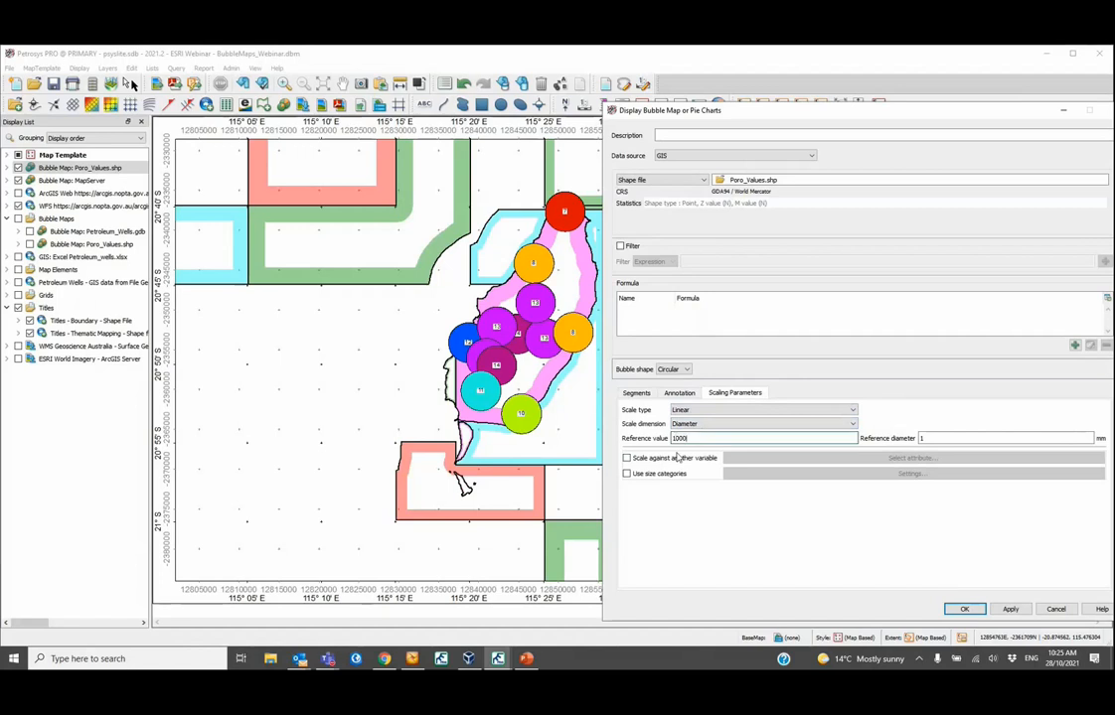
left_click_drag(700, 441, 630, 449)
type("10")
left_click(1011, 608)
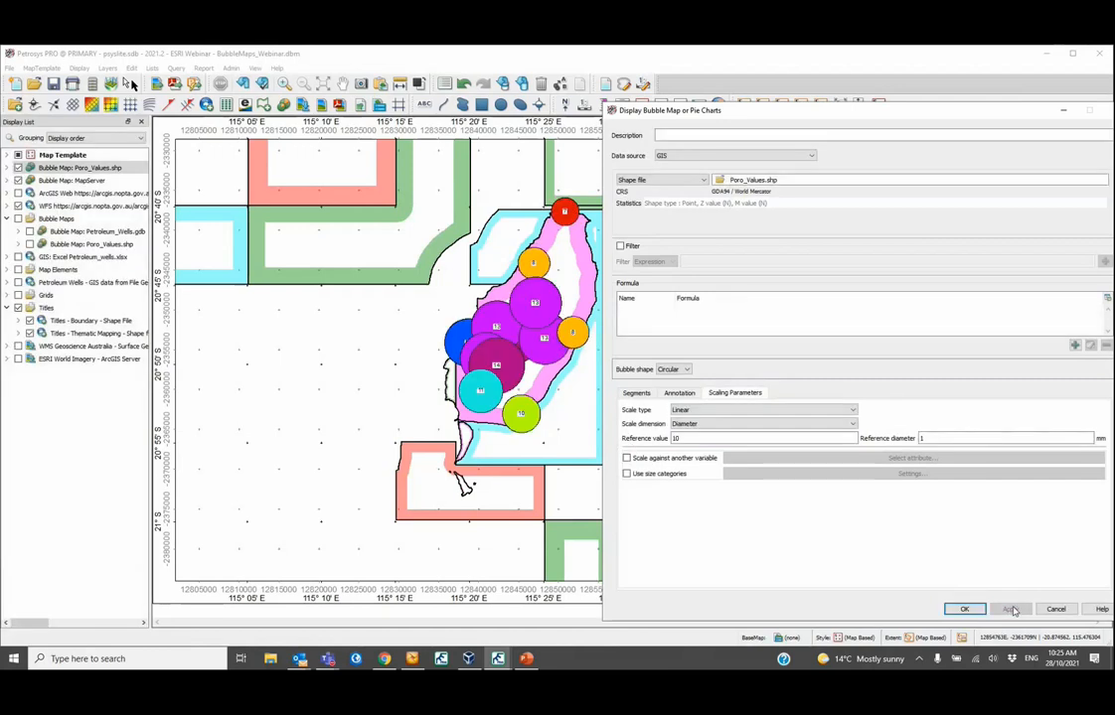
Step: Set the reference diameter to 0.5 mm, apply it and accept the porosity bubble map
double_click(917, 438)
type("0.5")
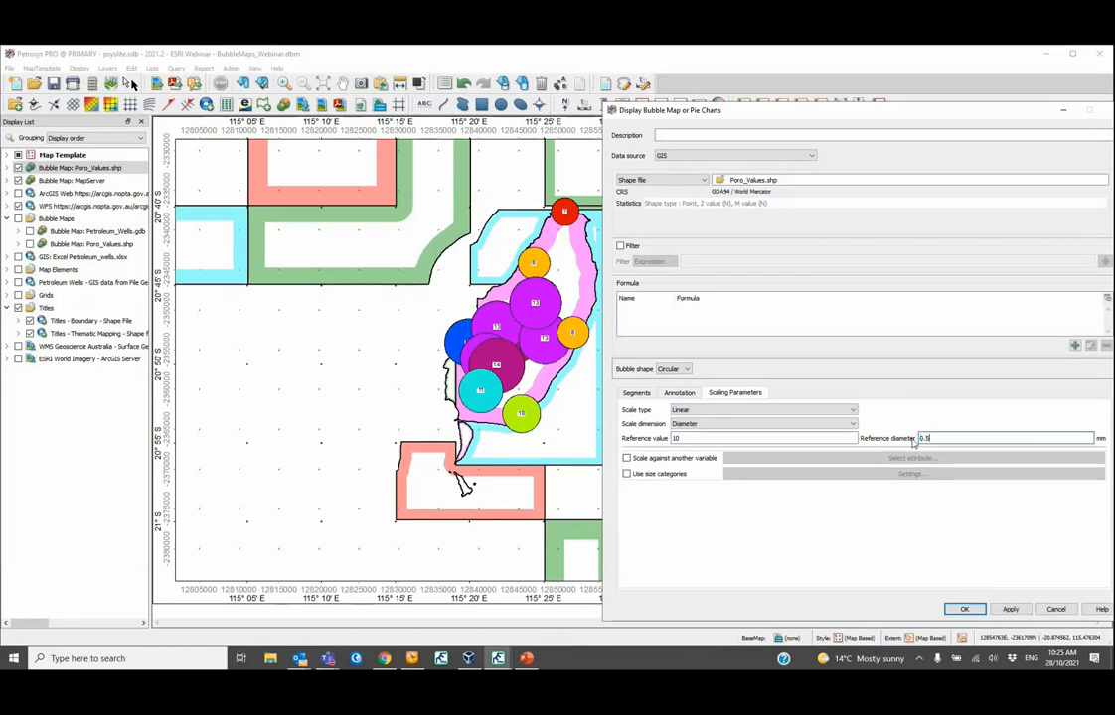
left_click(1010, 609)
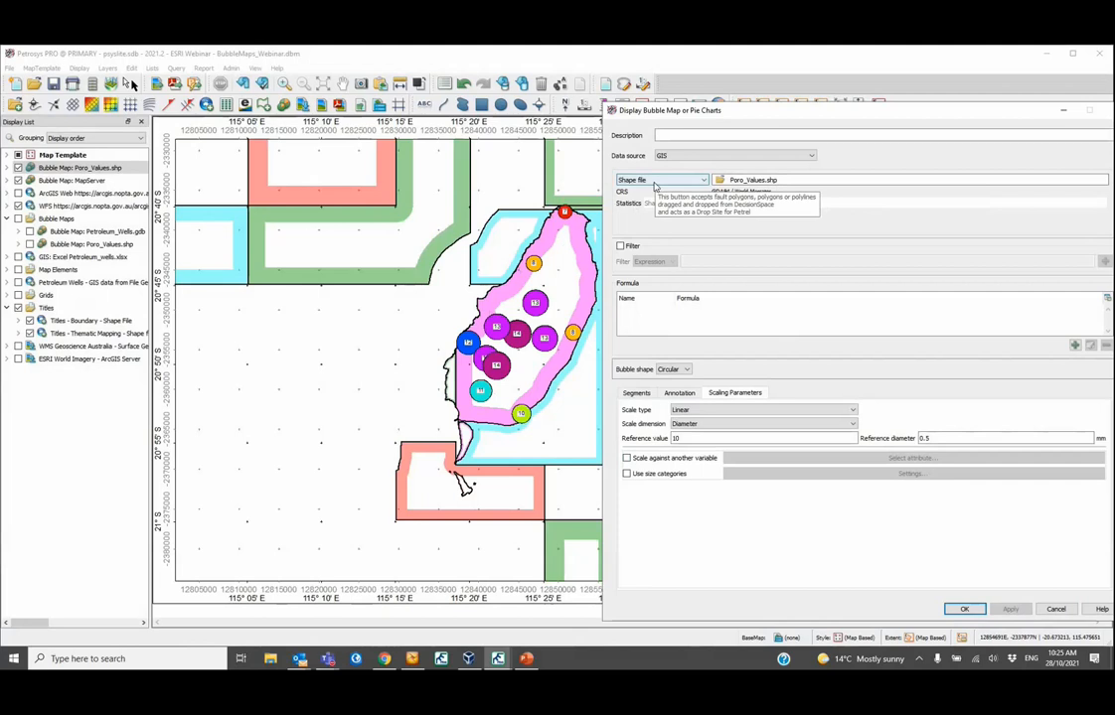
left_click_drag(1030, 113, 864, 136)
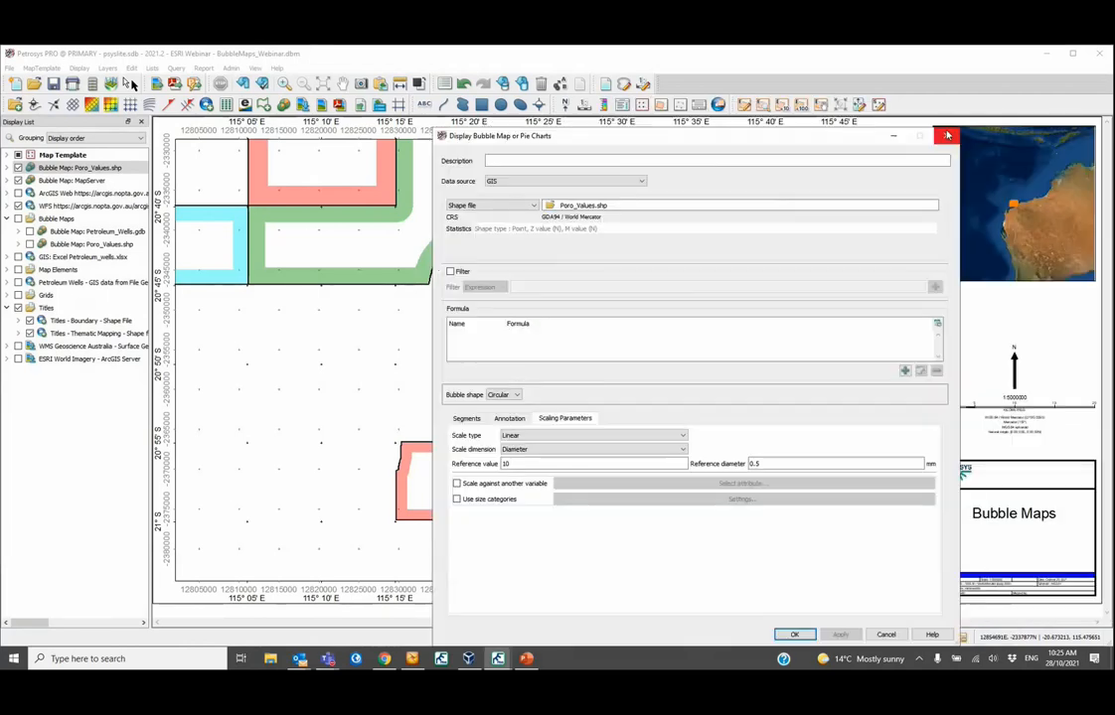
left_click(795, 631)
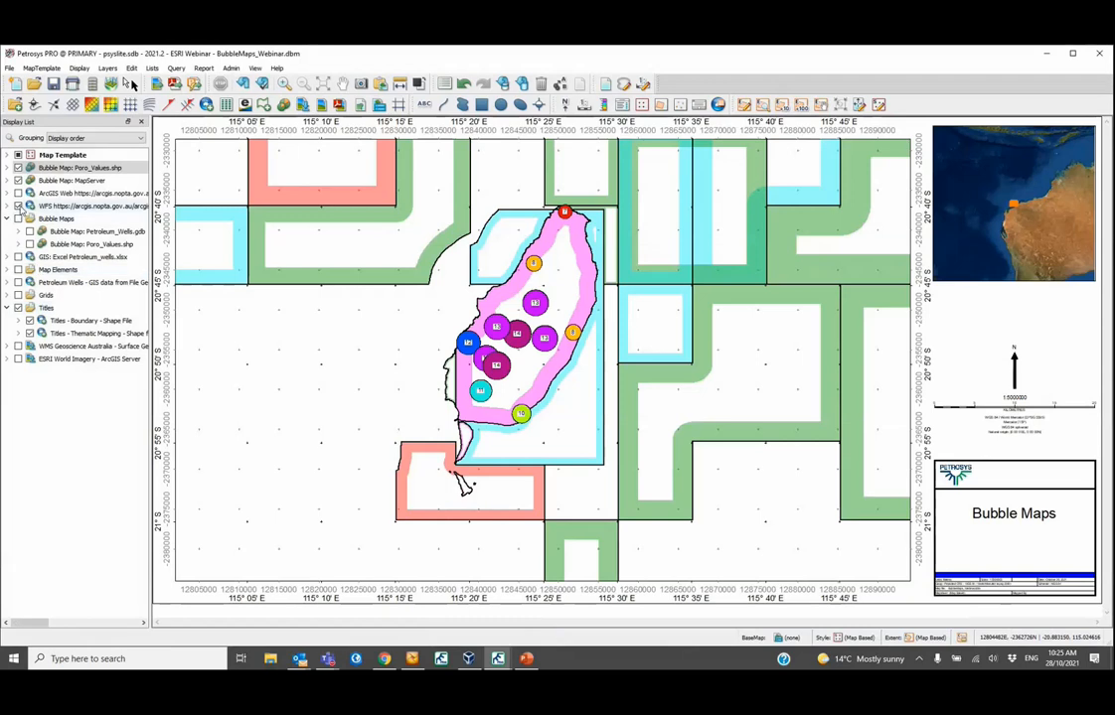
Step: Hide the WFS layer and show the existing Petroleum_Wells.gdb bubble map
left_click(18, 206)
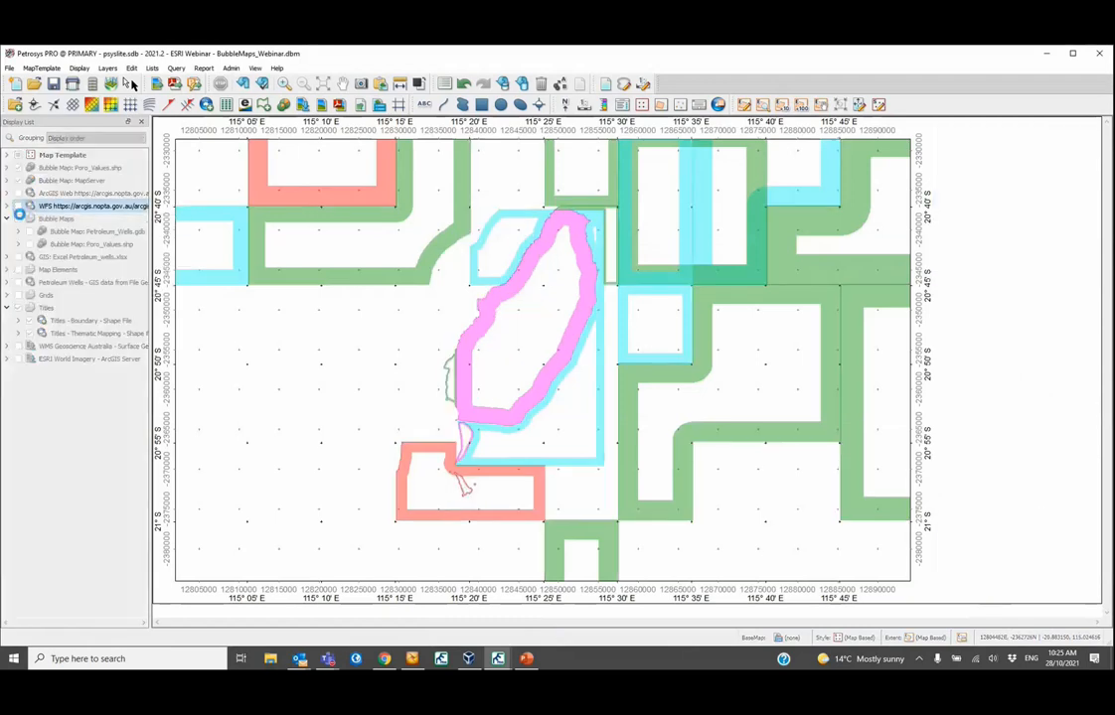
left_click(29, 231)
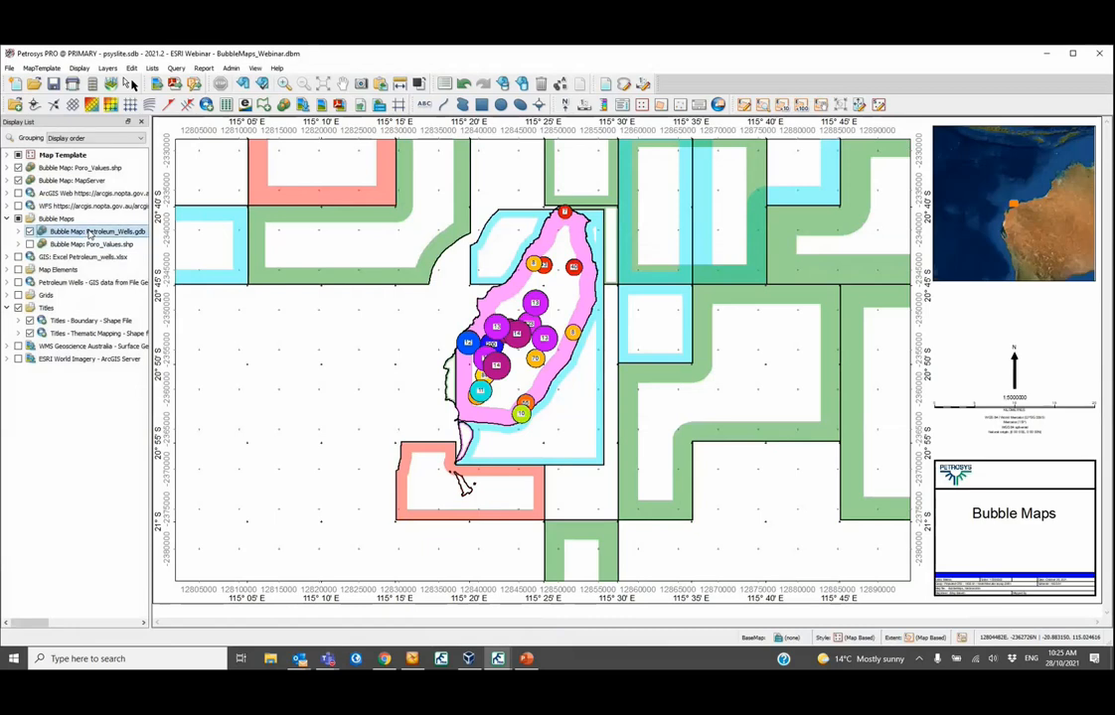
Step: Open the Petroleum_Wells.gdb bubble map's settings and review its File Geodatabase source and Permeability_mD feature class
double_click(90, 235)
left_click_drag(531, 124, 751, 104)
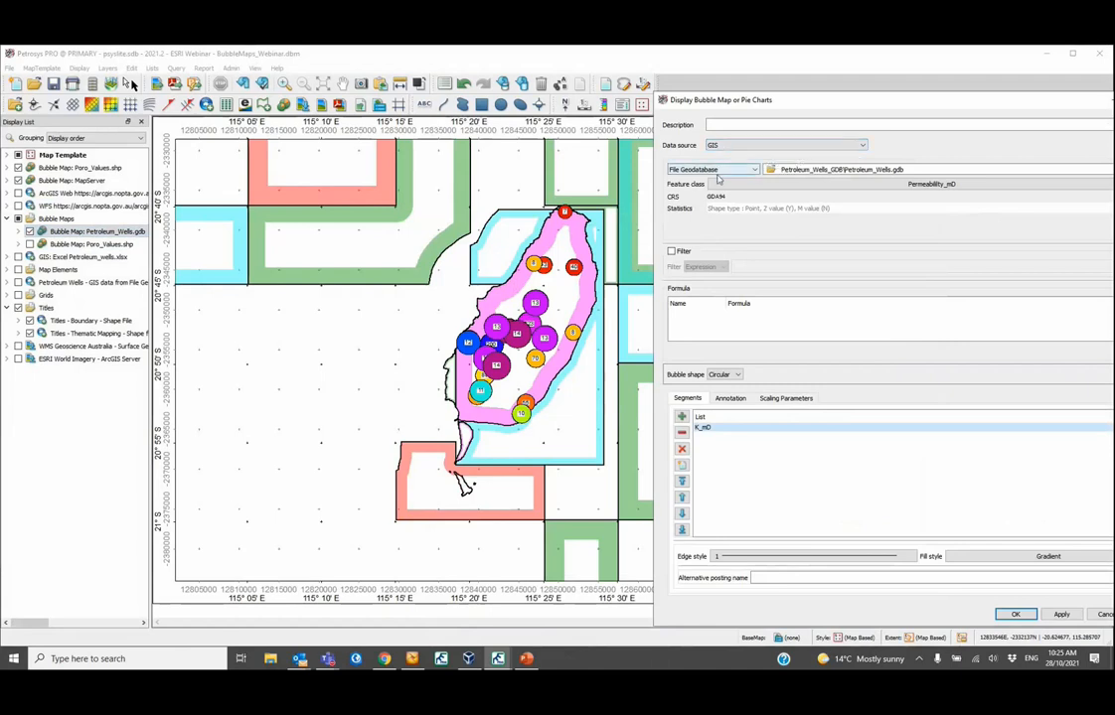
left_click(721, 175)
left_click(722, 174)
left_click_drag(908, 104, 838, 111)
left_click(832, 194)
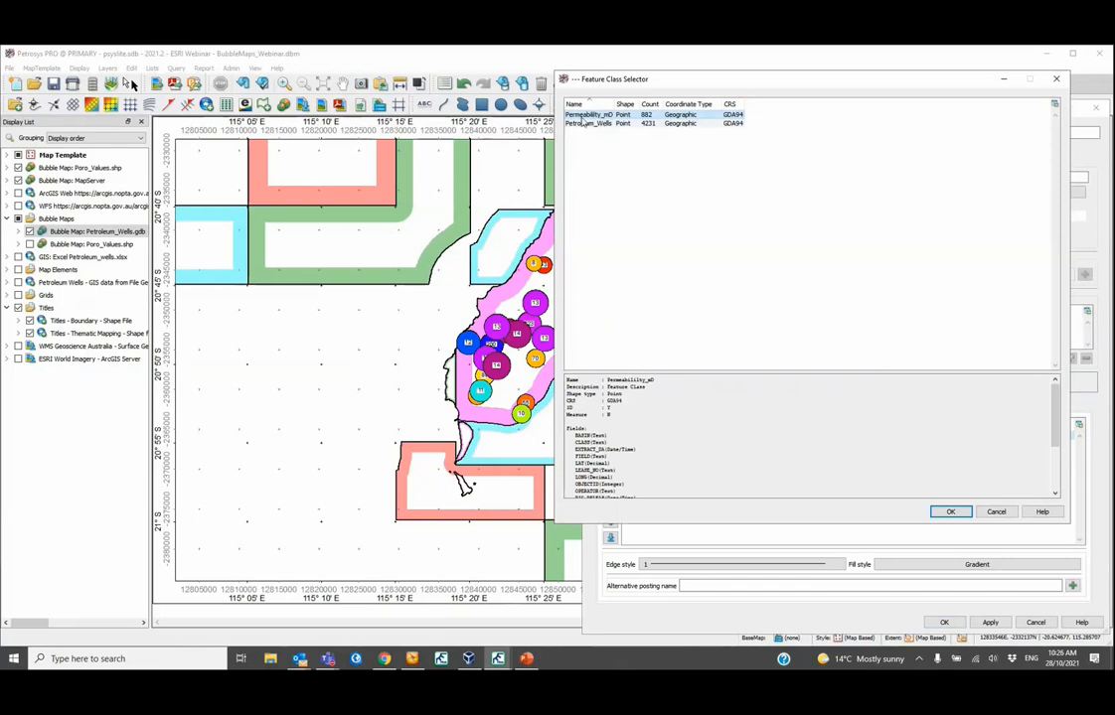
left_click(949, 512)
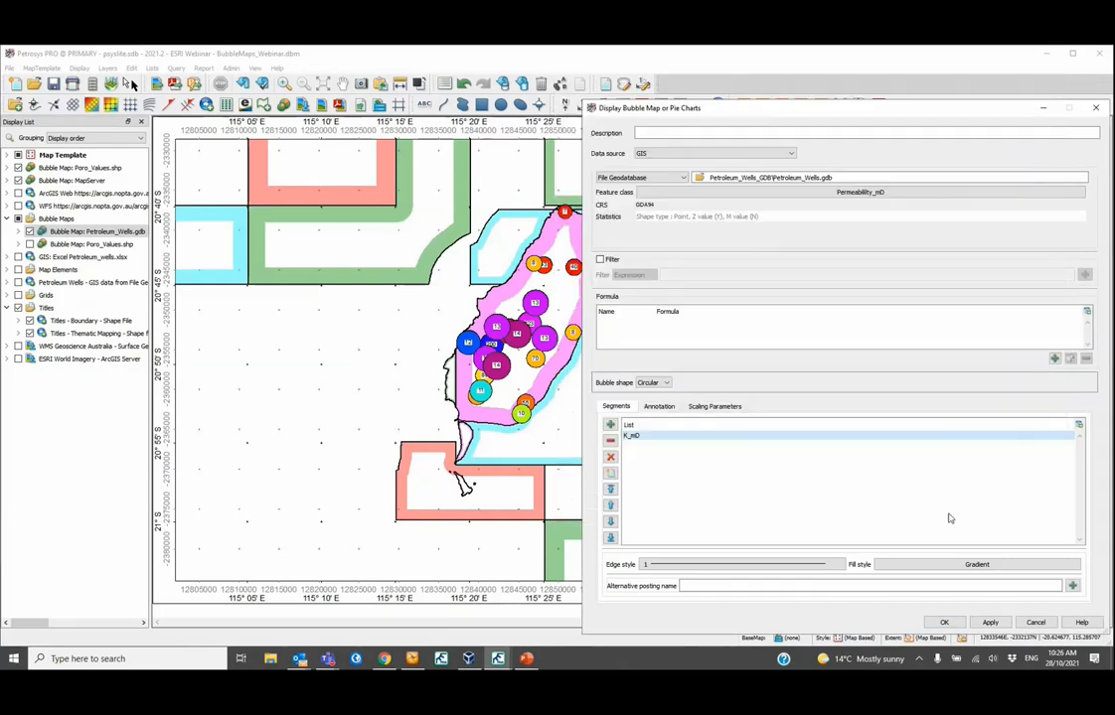
Step: Review the permeability bubble map's available segment attributes, annotation settings and scaling parameters
left_click(610, 424)
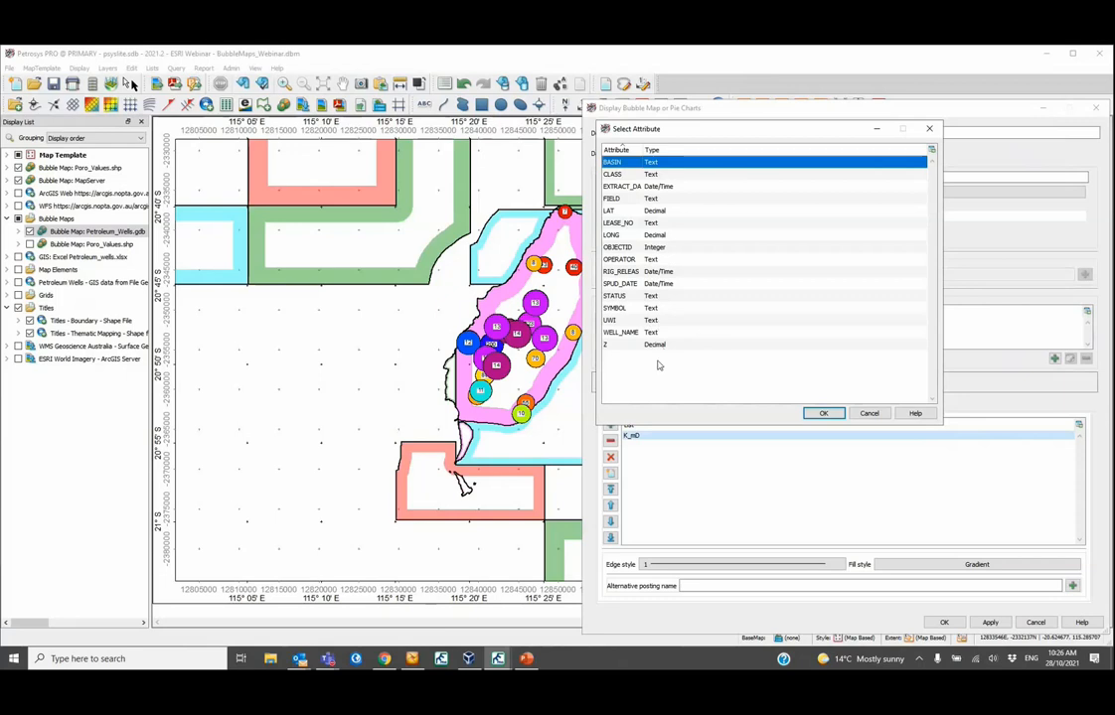
left_click(868, 414)
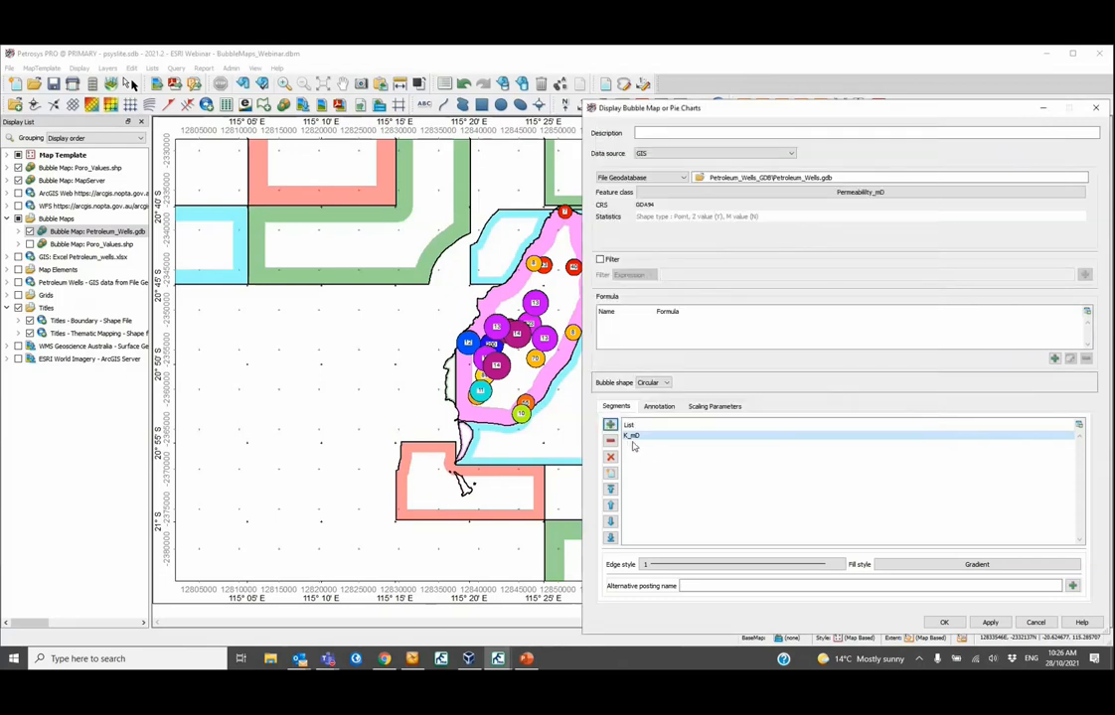
left_click(659, 407)
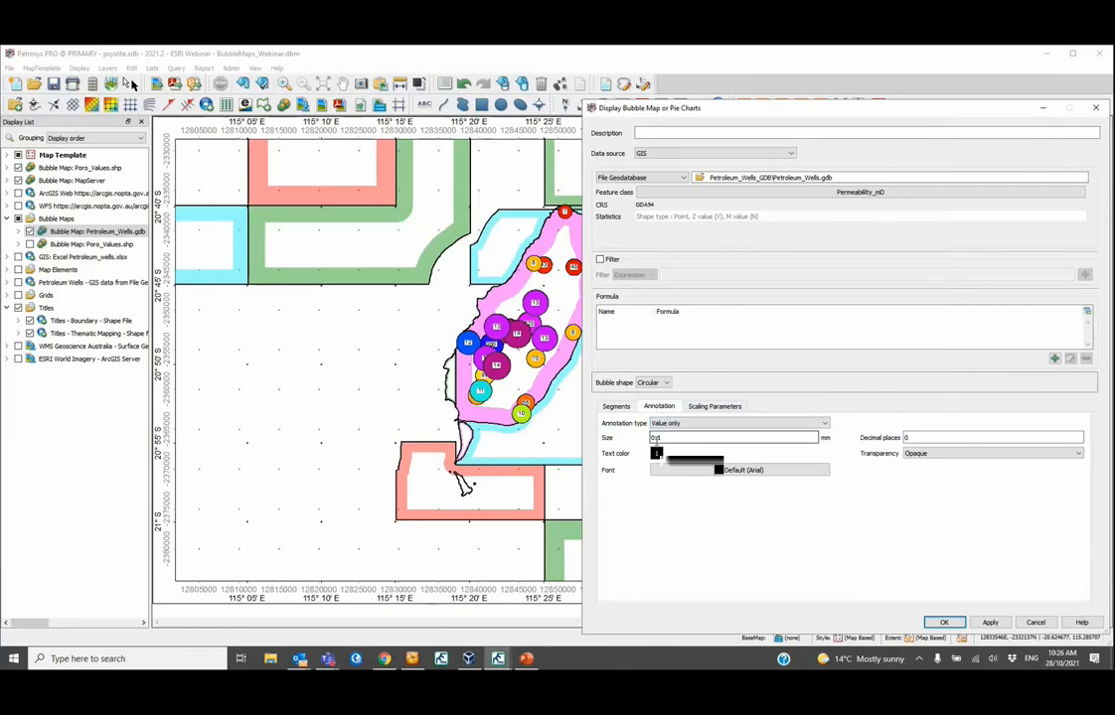
left_click(713, 407)
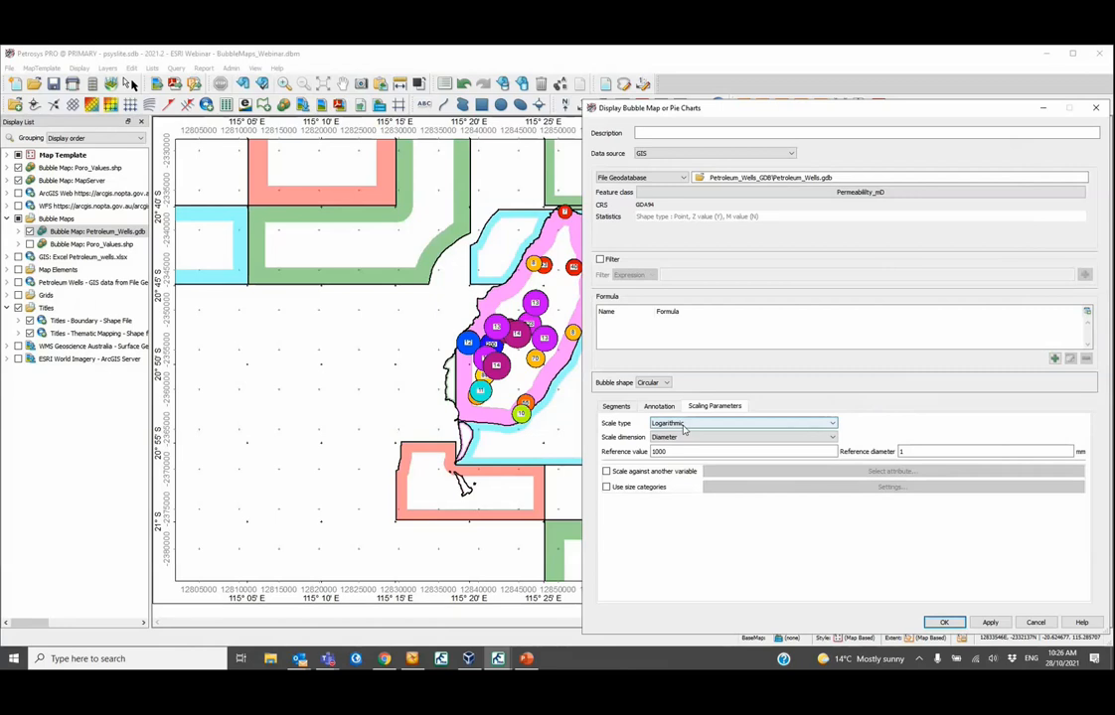
left_click(683, 425)
left_click(696, 446)
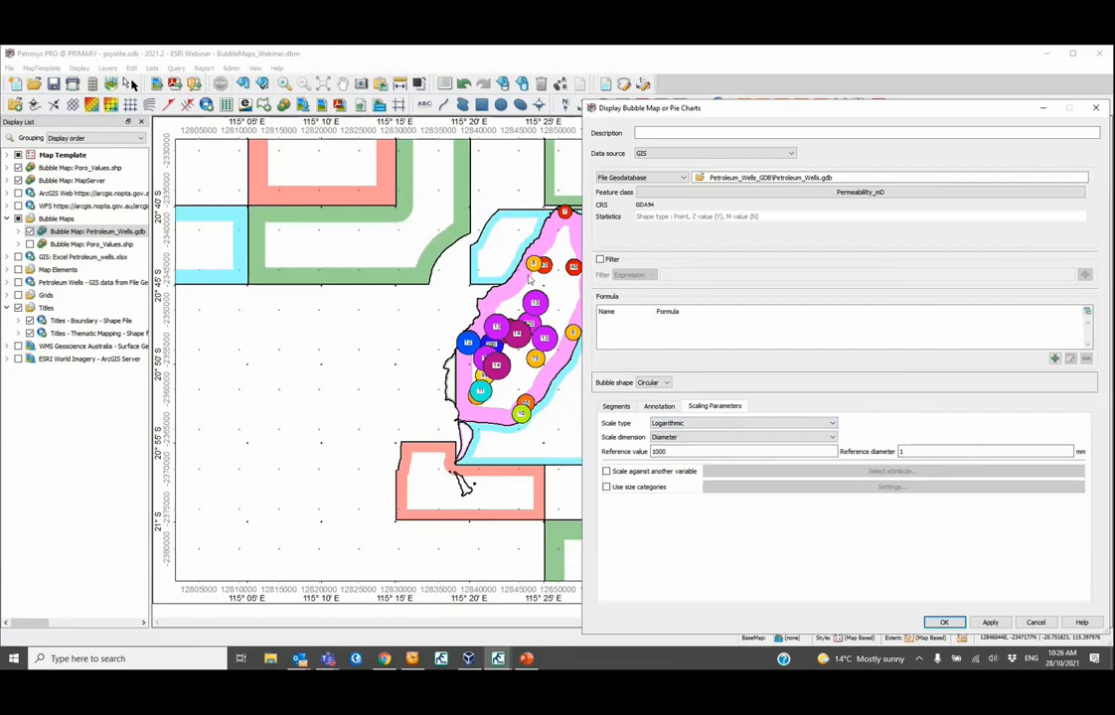
Step: Look through the available GIS source formats and close the permeability bubble map's settings without changes
left_click(648, 179)
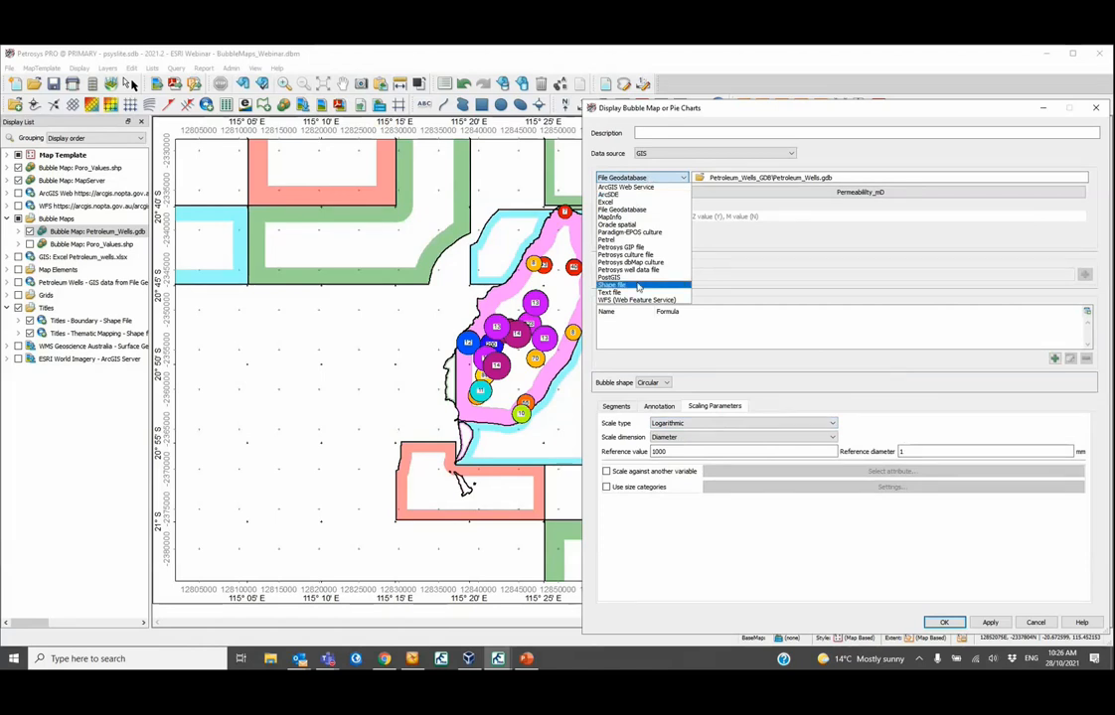
left_click(888, 142)
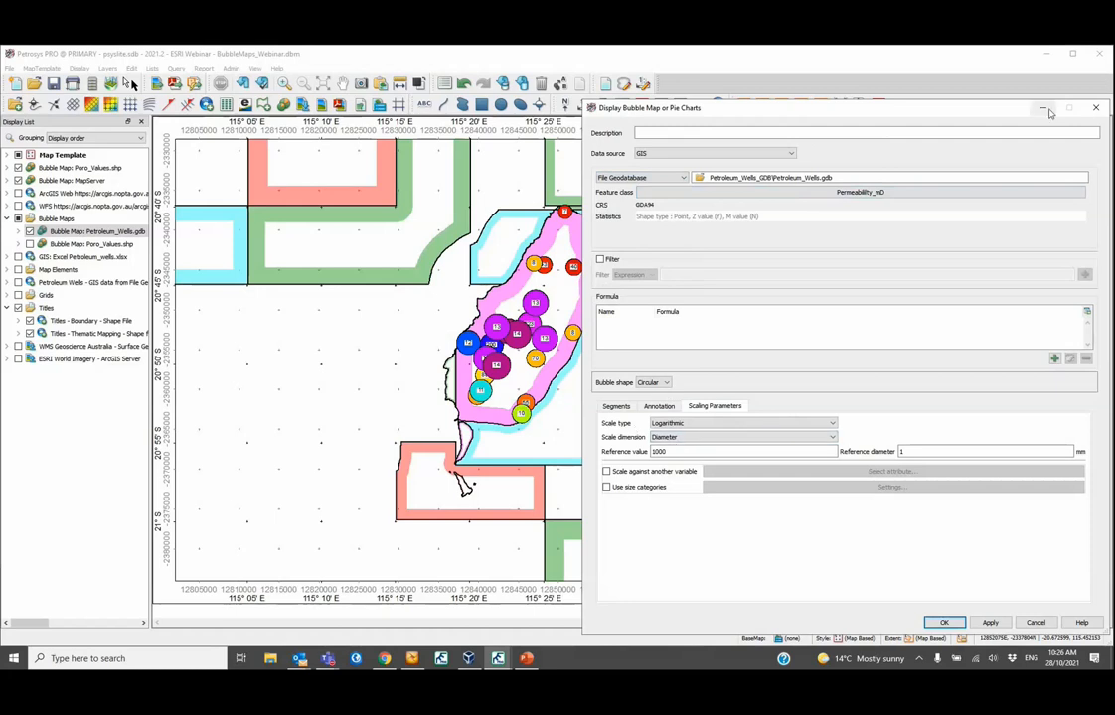
left_click(1095, 108)
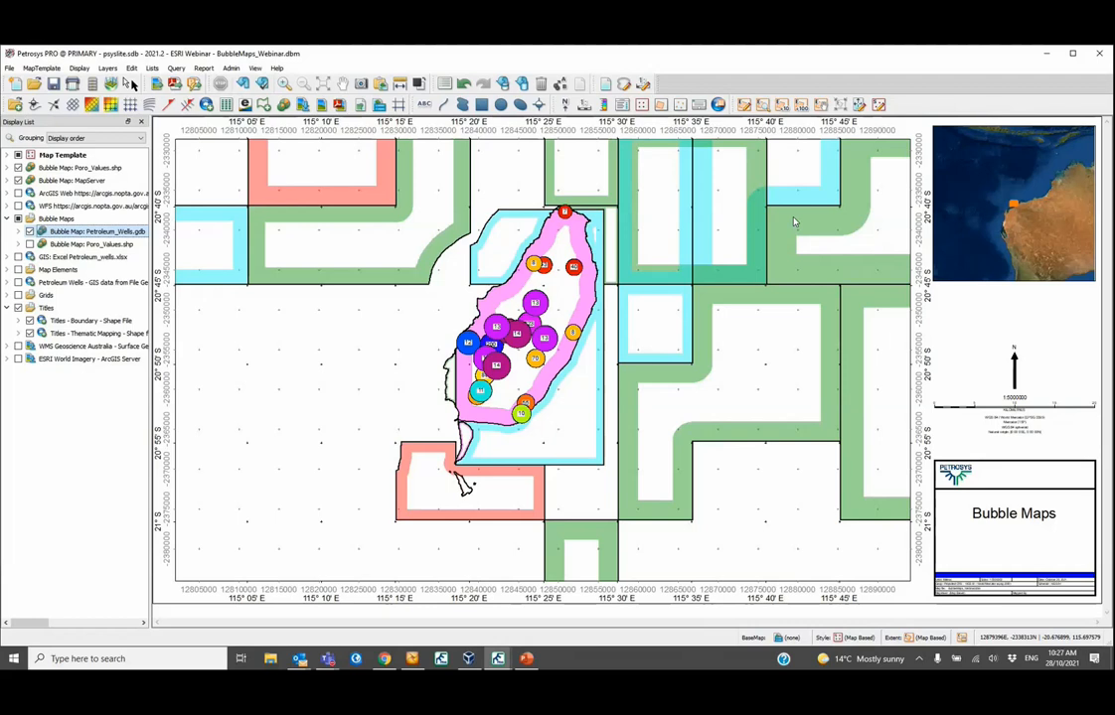
Step: Switch to the TeapotDome project and open the settings for a new bubble map
left_click(498, 658)
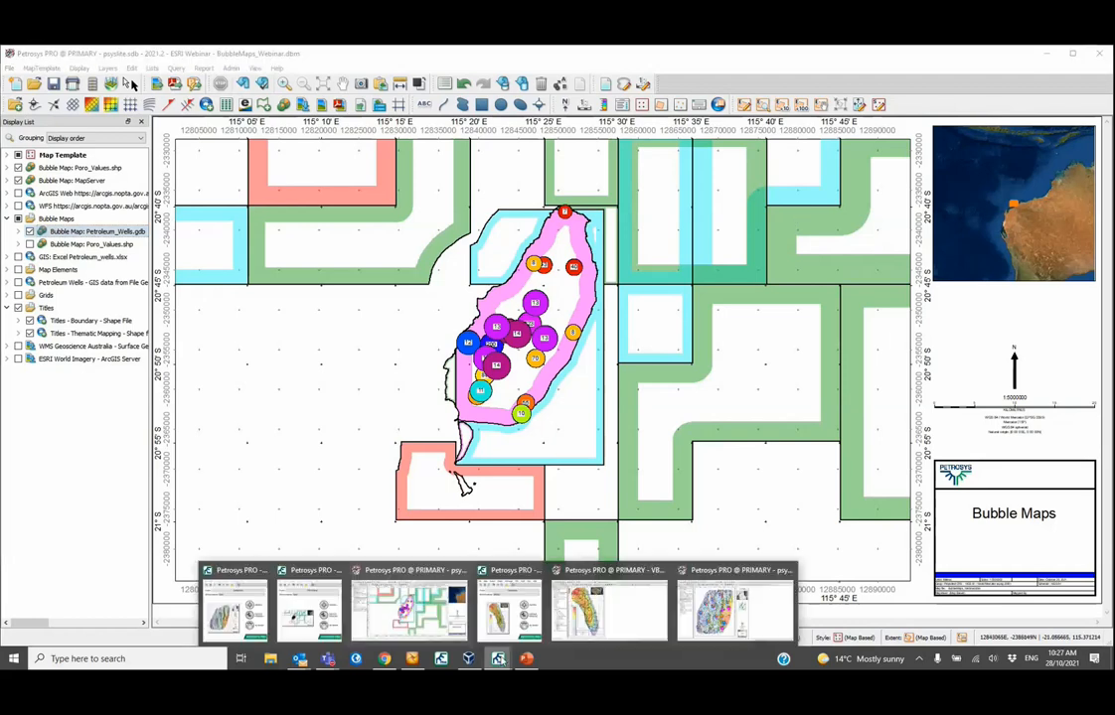
left_click(614, 626)
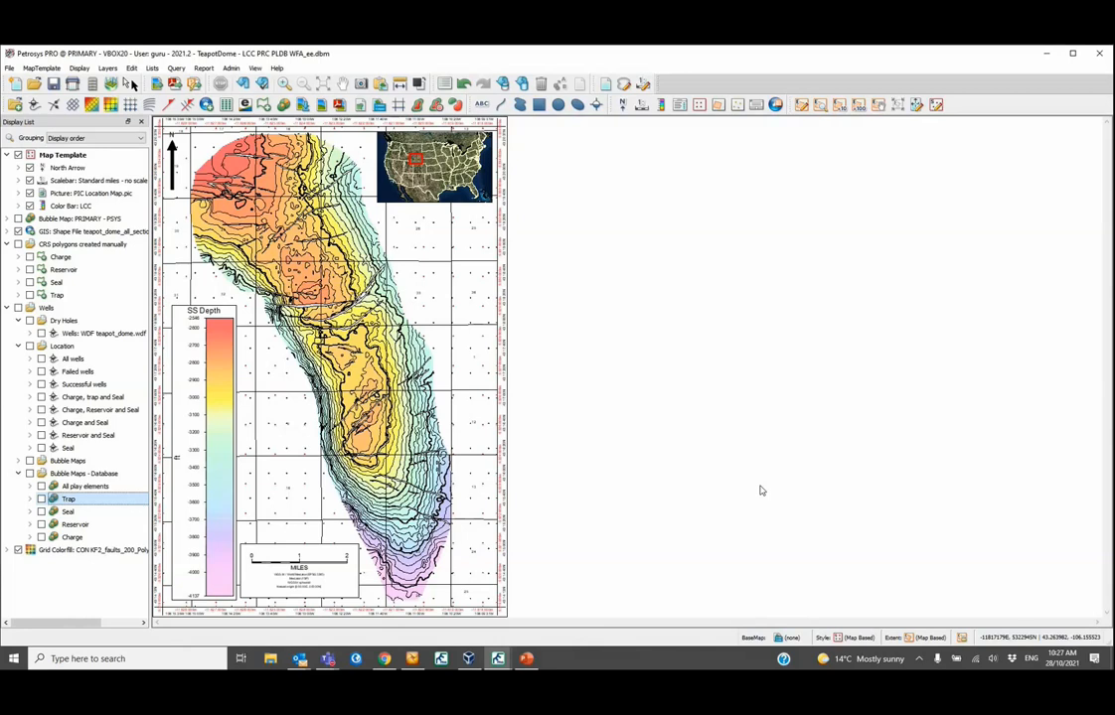
left_click(79, 68)
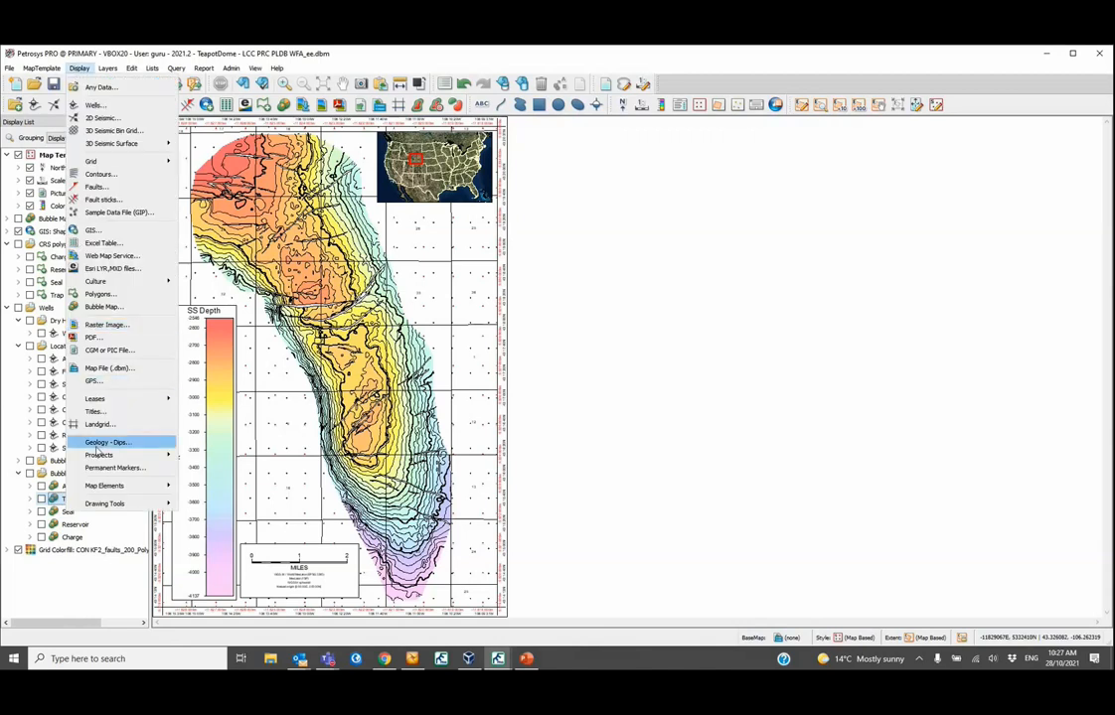
left_click(104, 306)
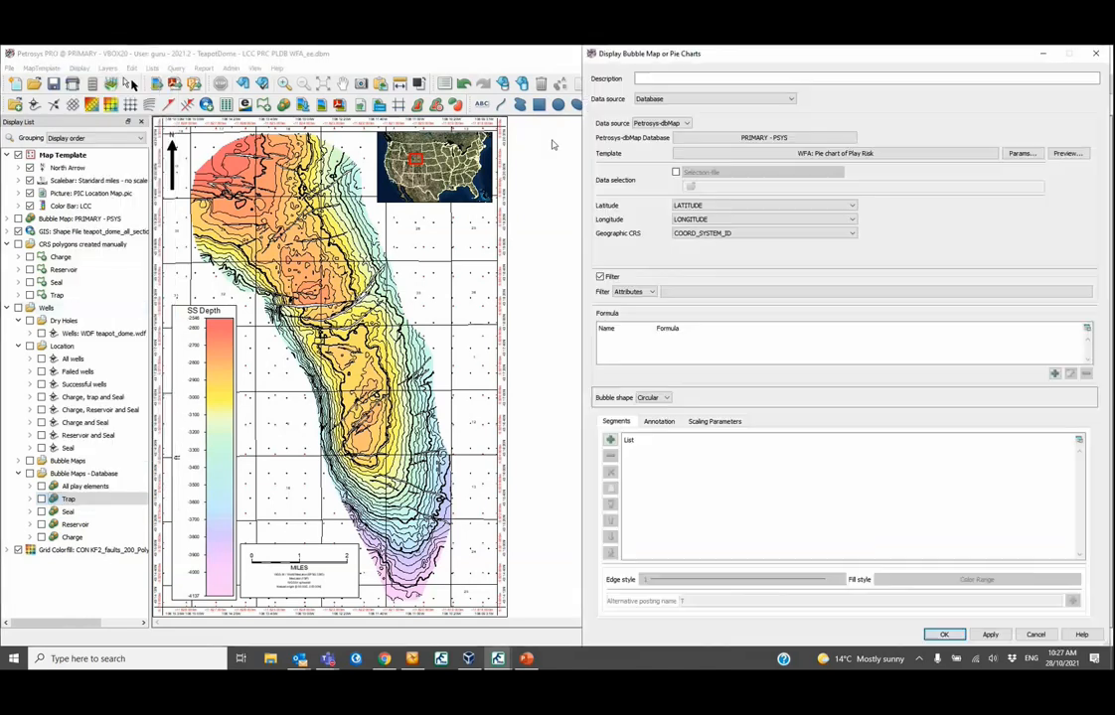
left_click_drag(737, 57, 675, 89)
Step: Choose Database as the data source, Petrosys-dbMap as the database type and the "WFA: Pie chart of Play Risk" template
left_click(674, 130)
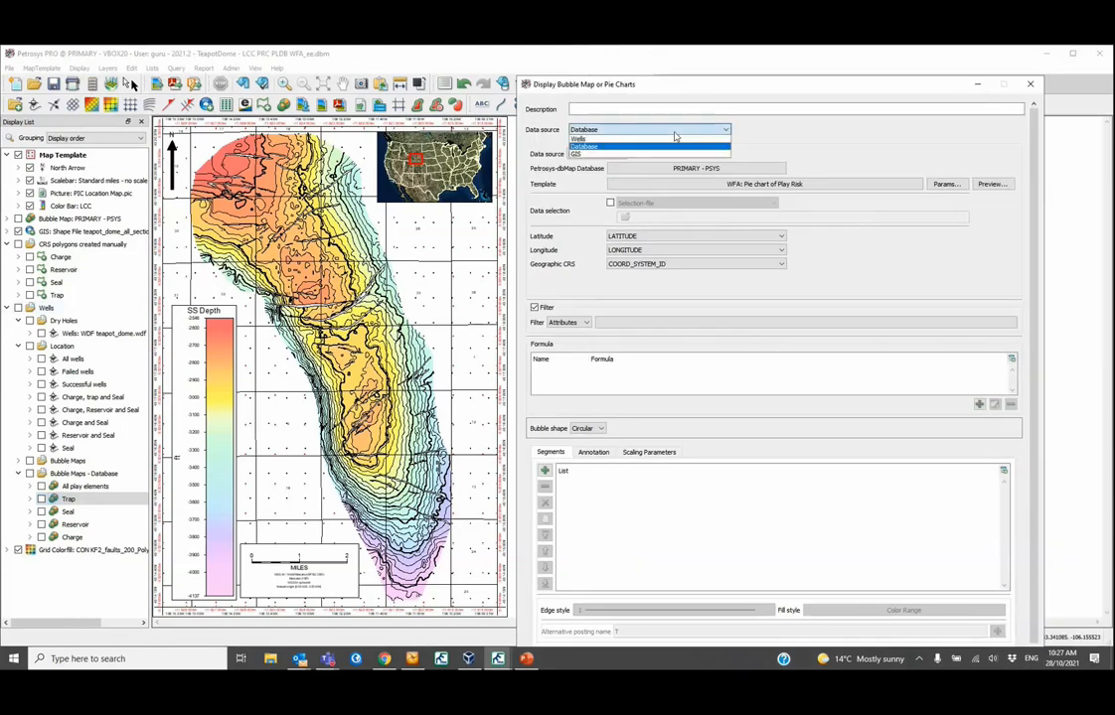
left_click(614, 148)
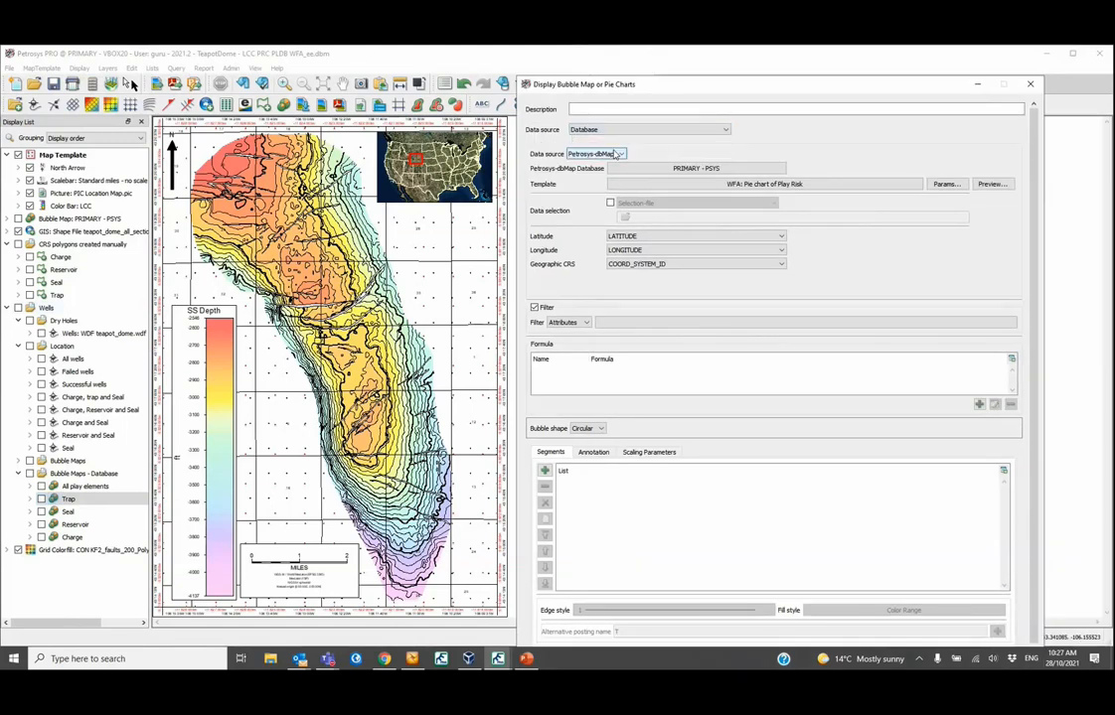
left_click(609, 155)
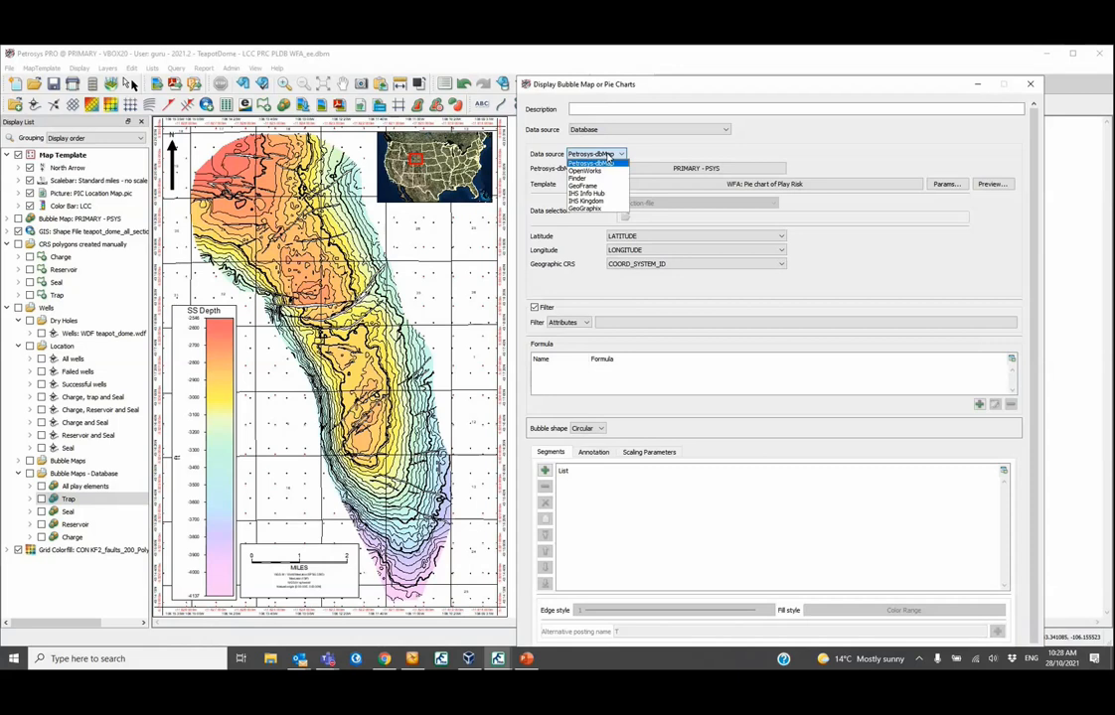
left_click(607, 159)
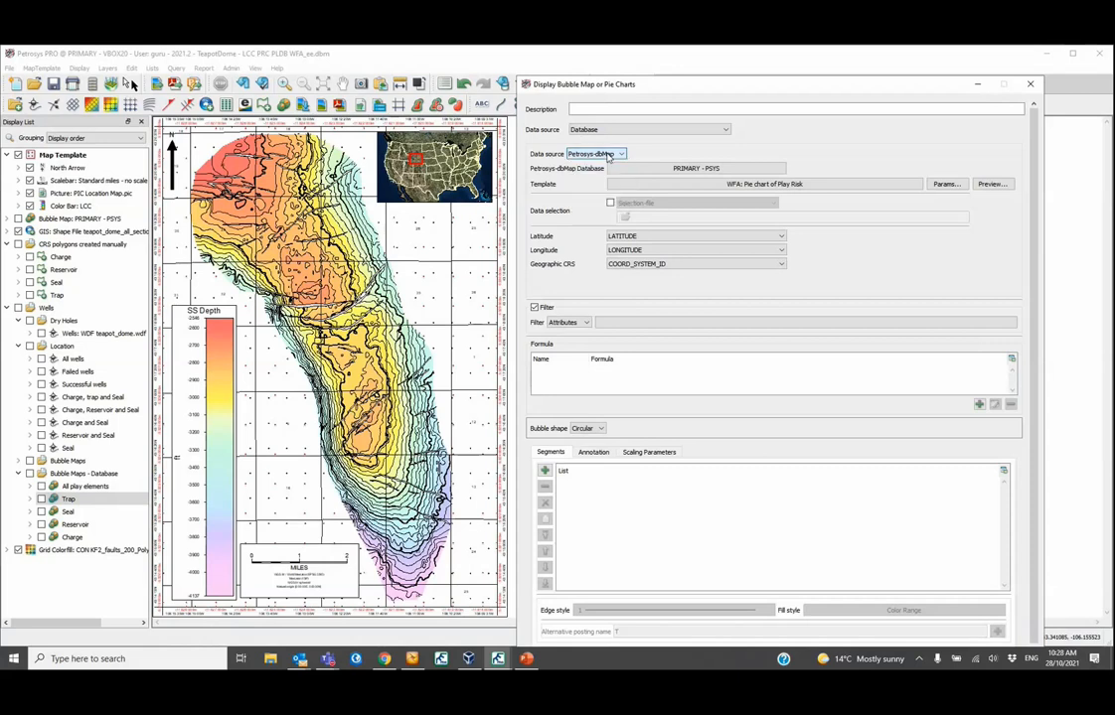
left_click(697, 186)
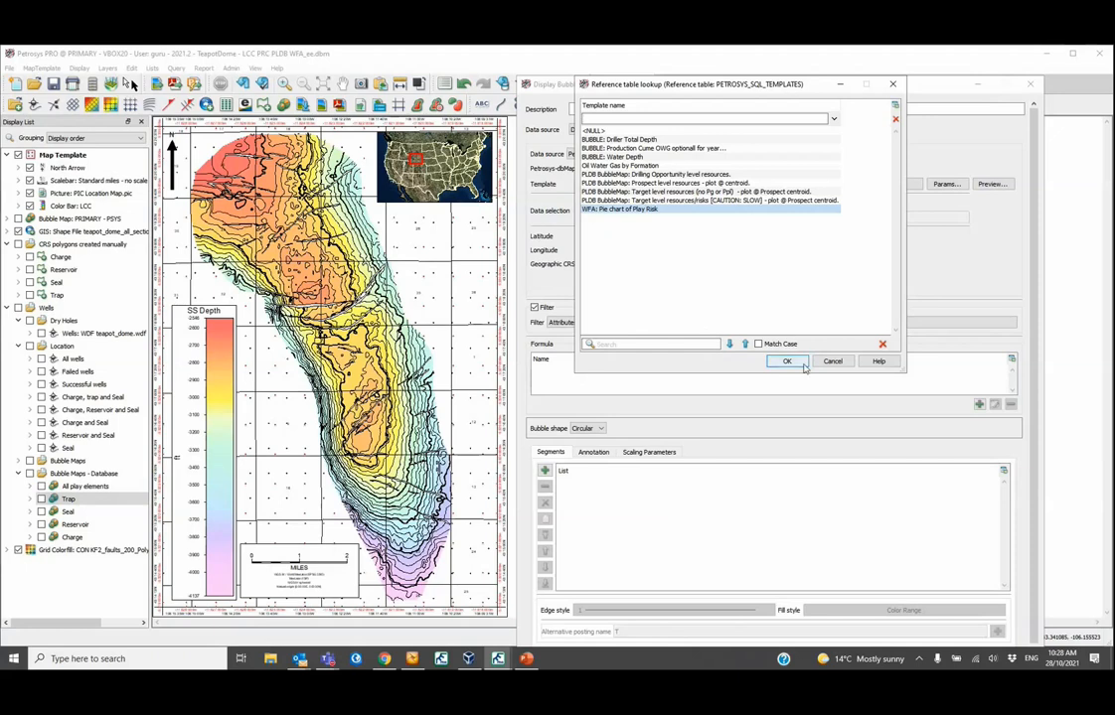
left_click(786, 361)
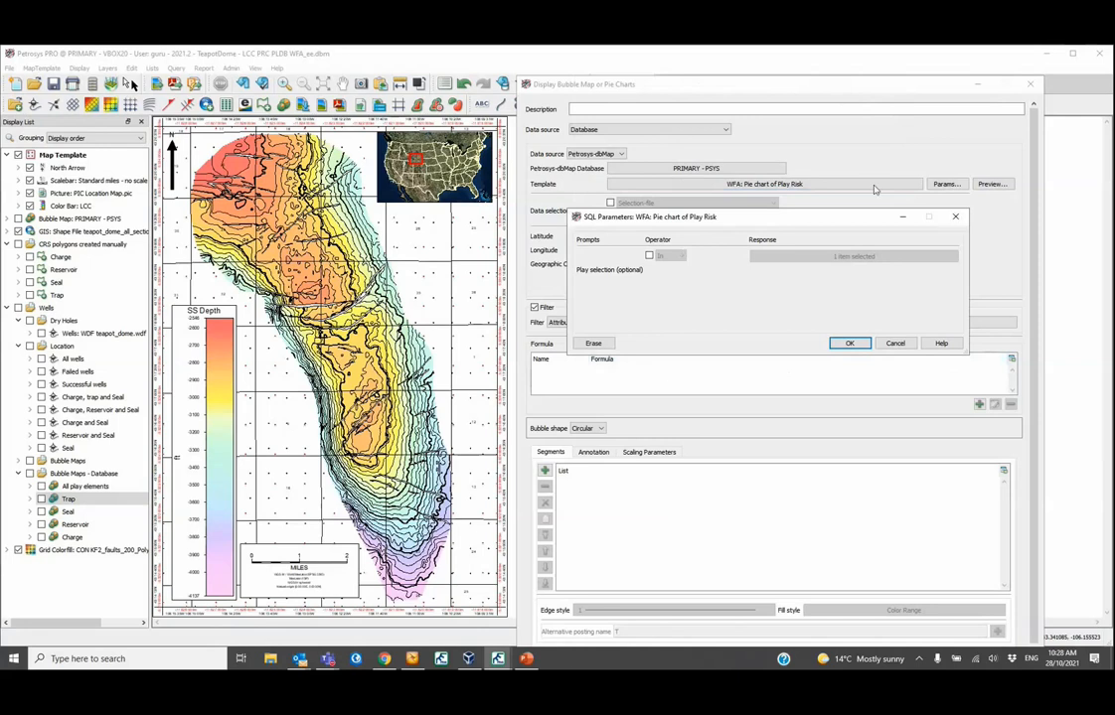
Step: Dismiss the template's SQL parameters and preview its data, looking through the well, coordinate and play columns
left_click(947, 220)
left_click(983, 186)
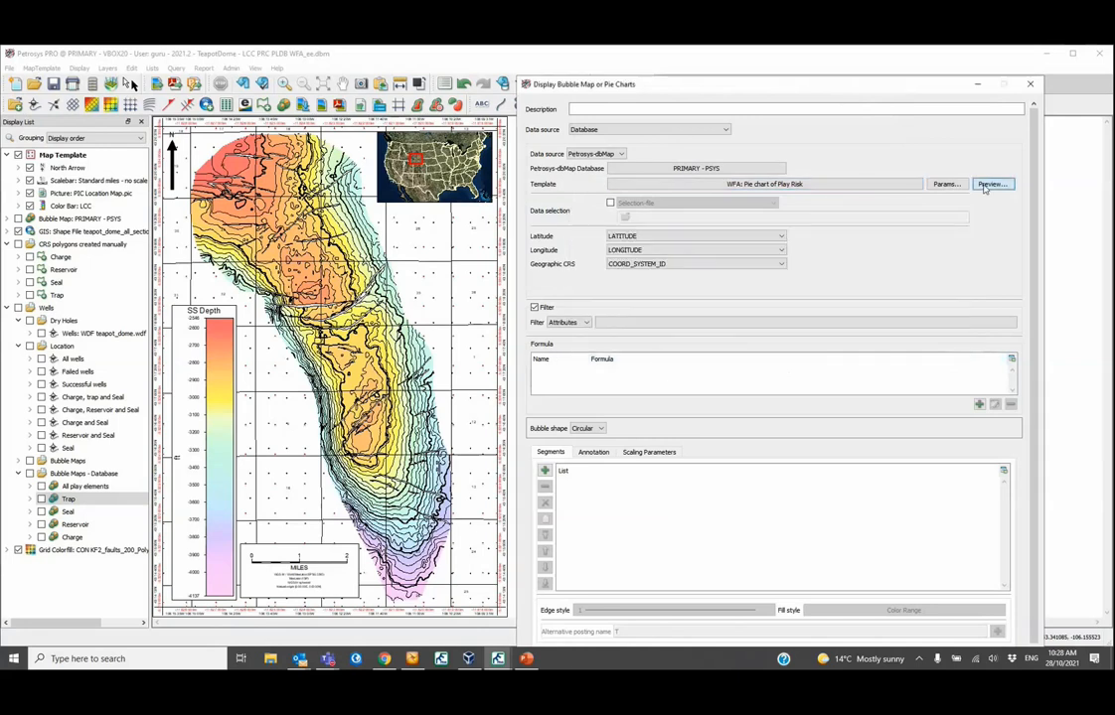
scroll(467, 367, "down", 20)
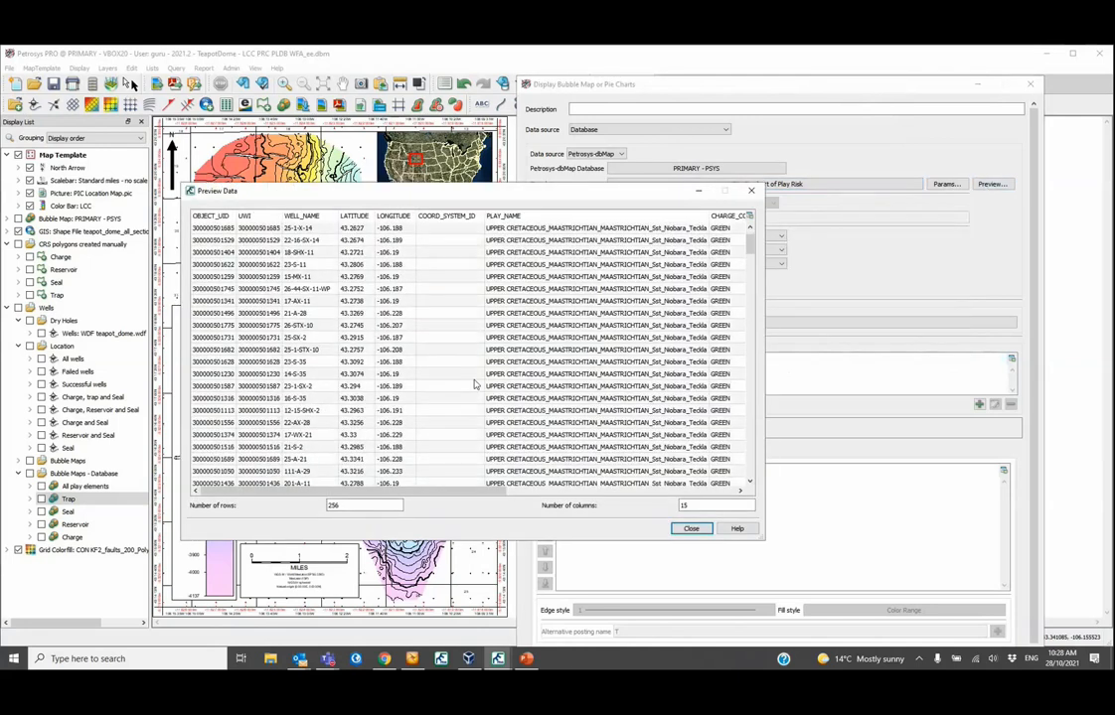
scroll(475, 383, "down", 20)
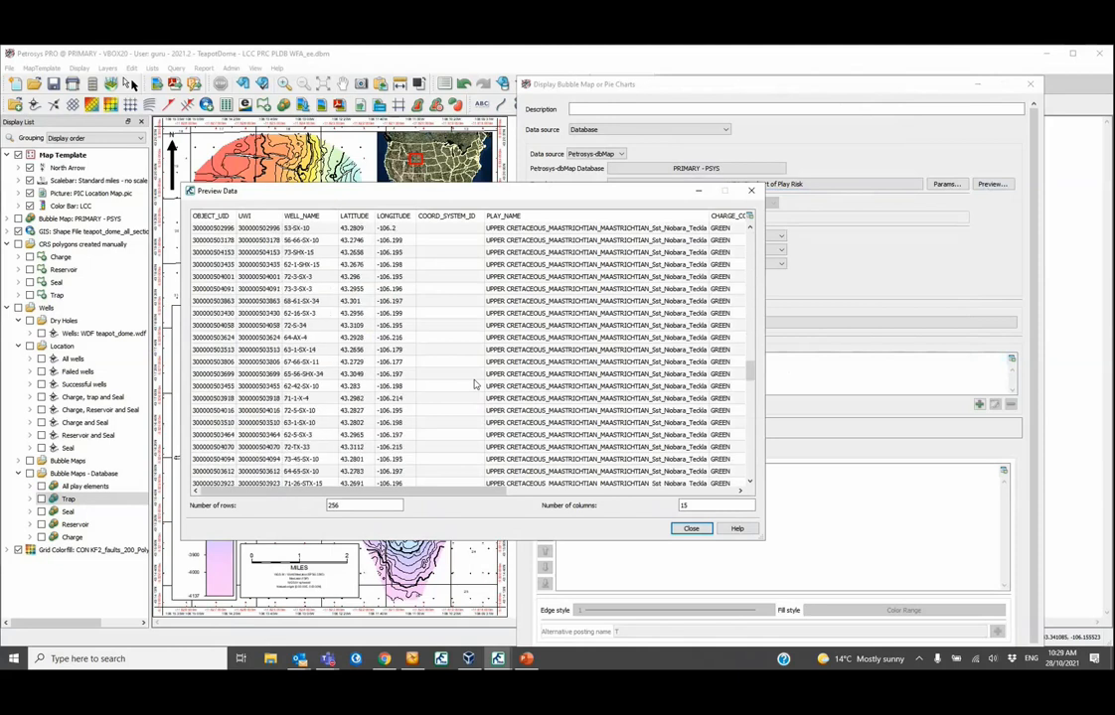
left_click_drag(750, 440, 736, 230)
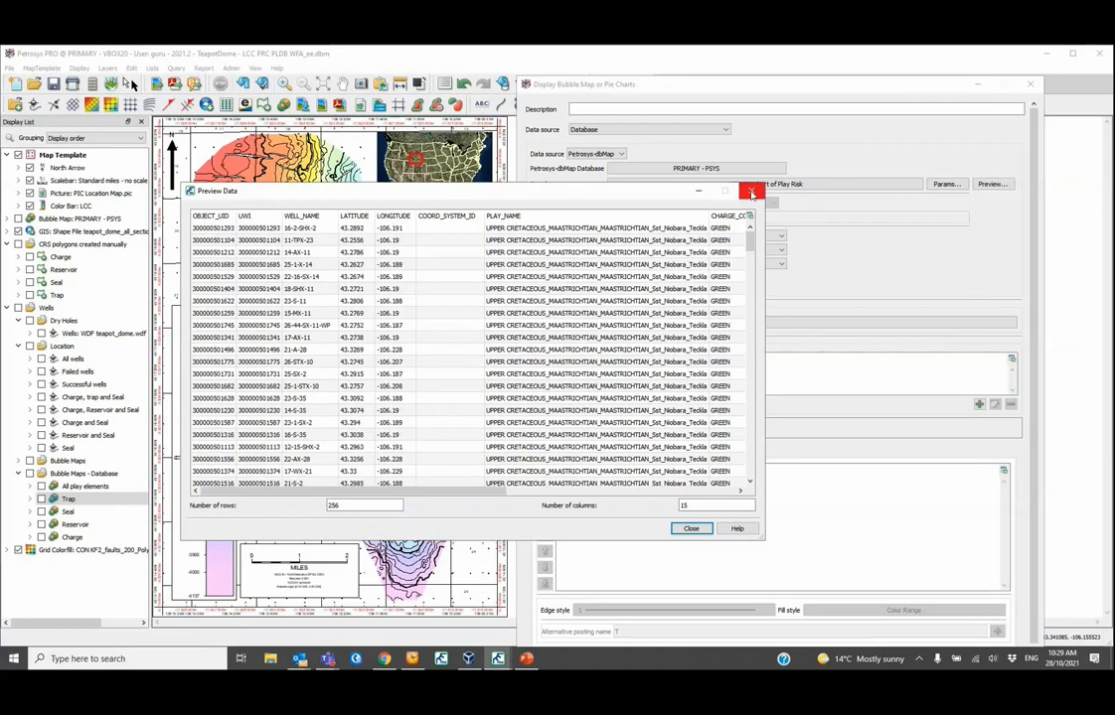
left_click(751, 190)
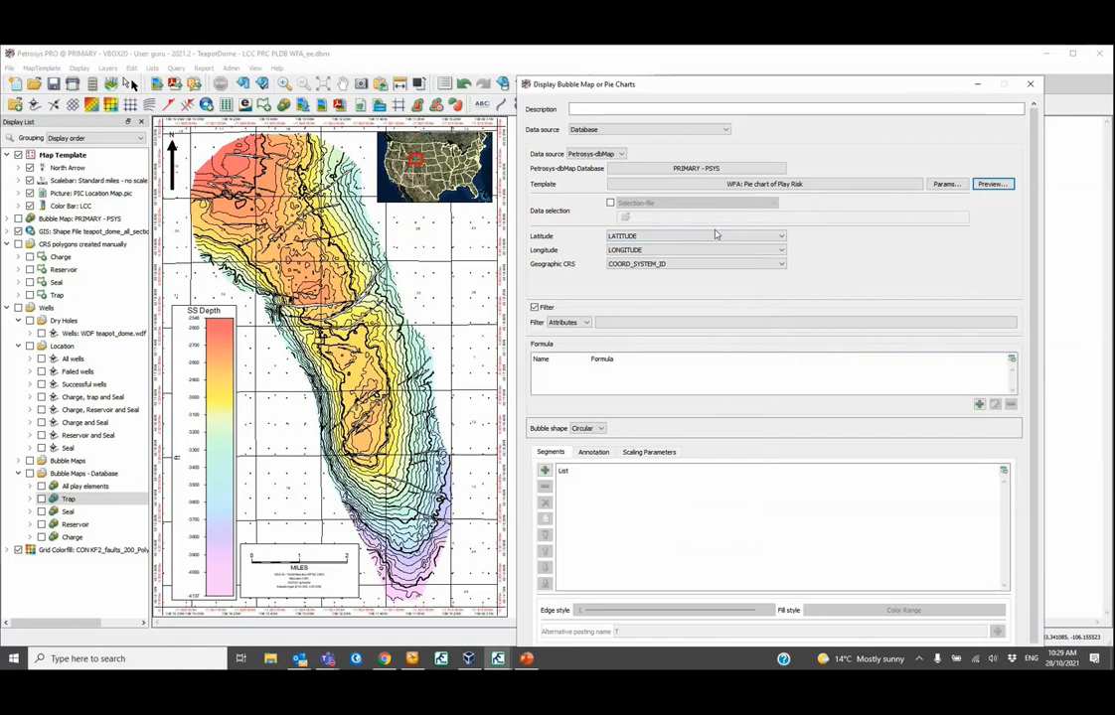
Step: Review the fields assigned to latitude, longitude and geographic CRS for the new bubble map
left_click(639, 266)
left_click(639, 266)
left_click(644, 253)
left_click(643, 253)
left_click(644, 257)
left_click(643, 256)
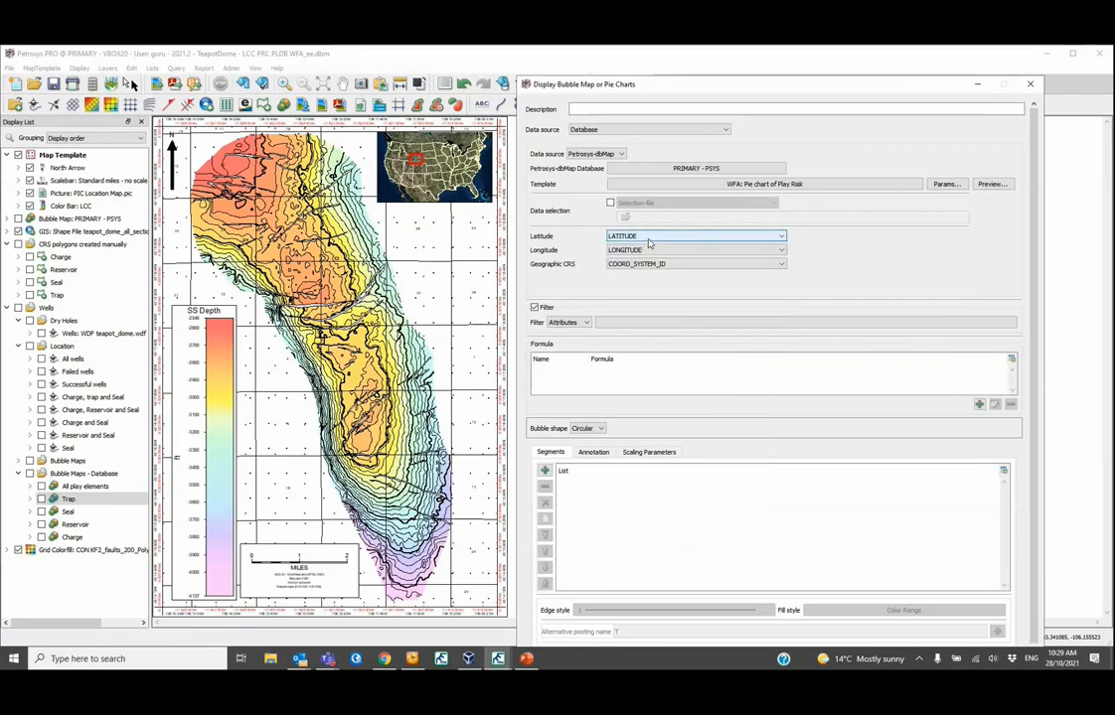
Step: Look through the attributes available for filtering and close the new bubble map's settings without creating it
scroll(711, 365, "down", 1)
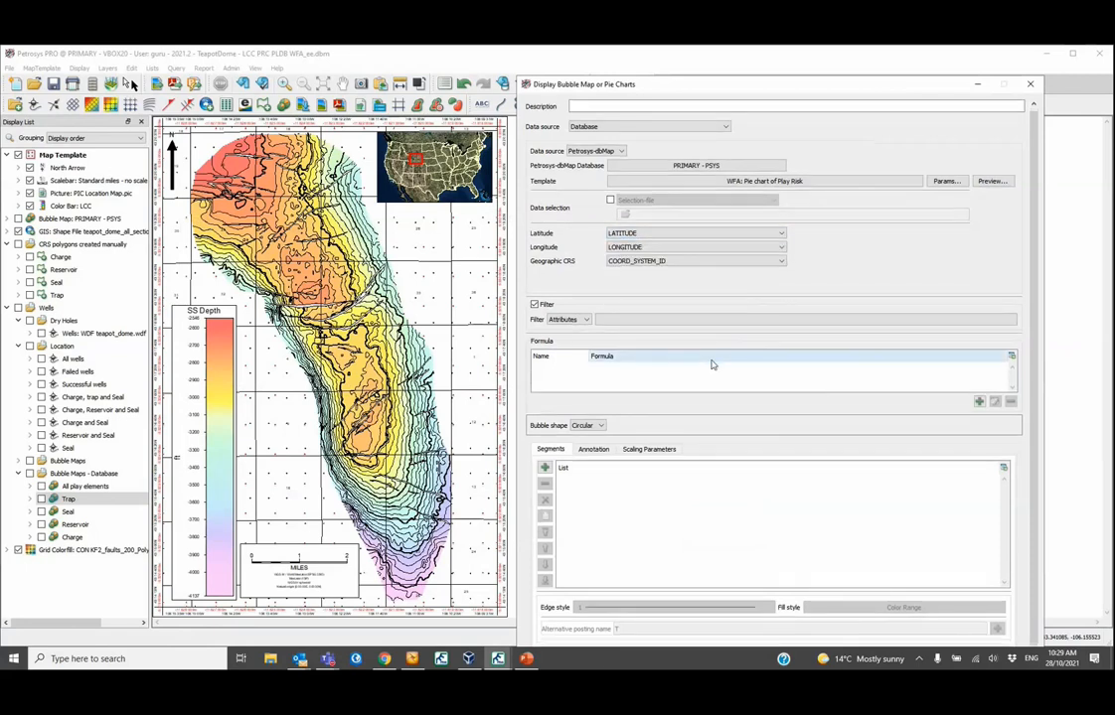
left_click(632, 320)
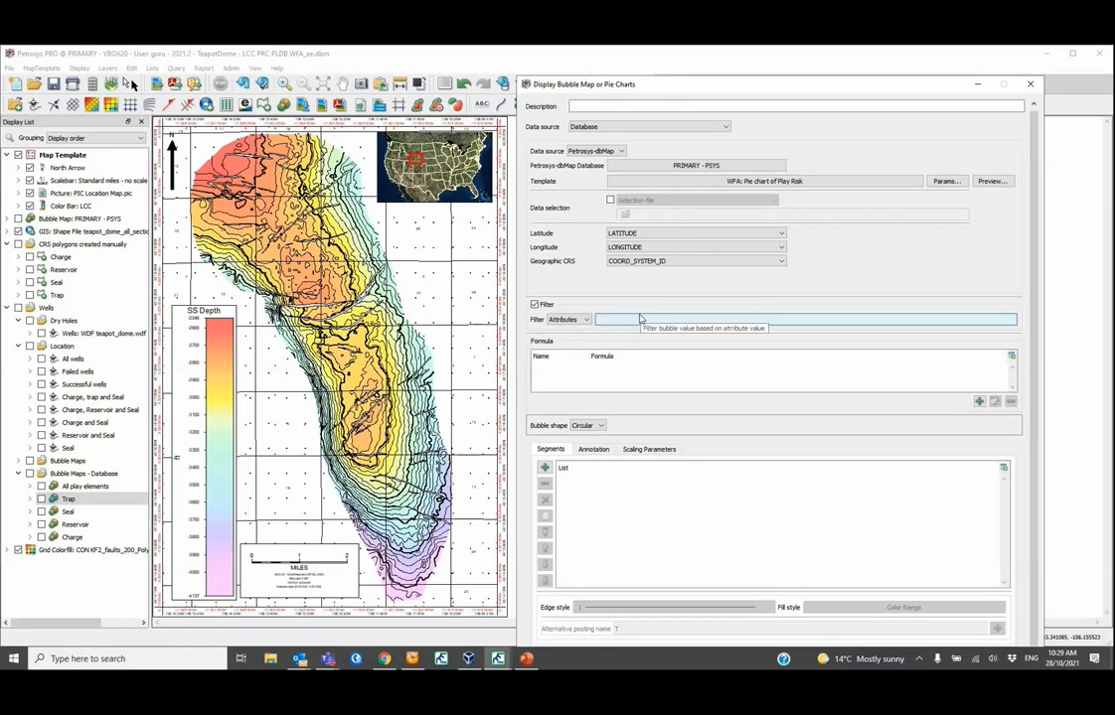
double_click(650, 321)
scroll(621, 350, "down", 3)
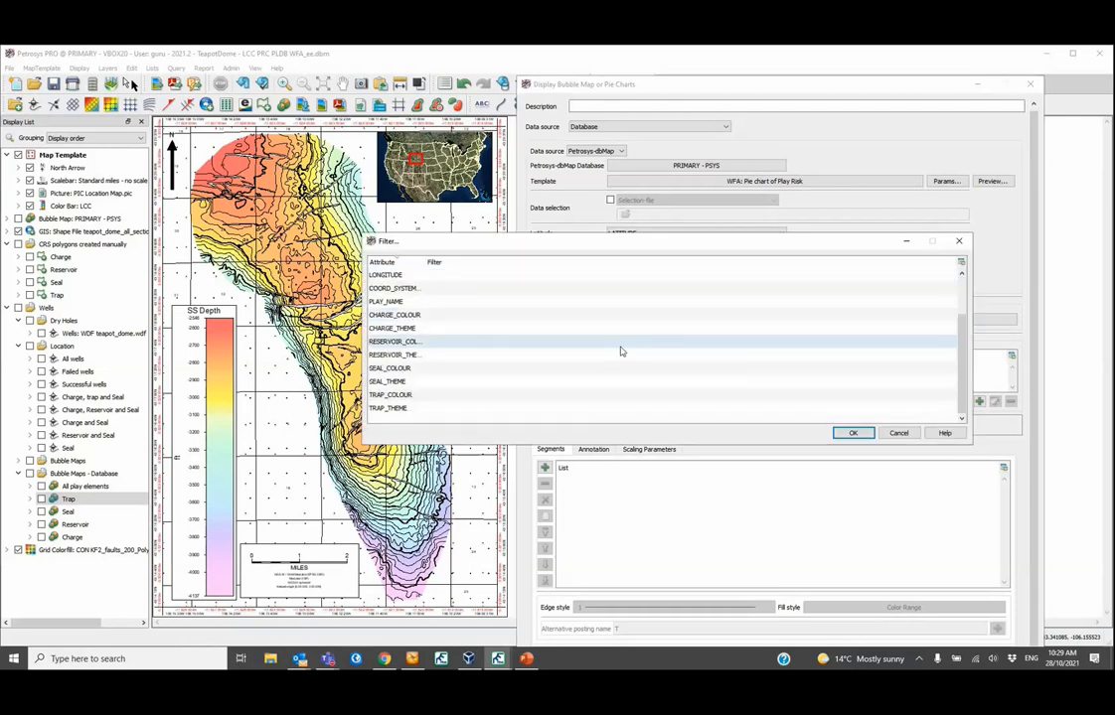
left_click(958, 241)
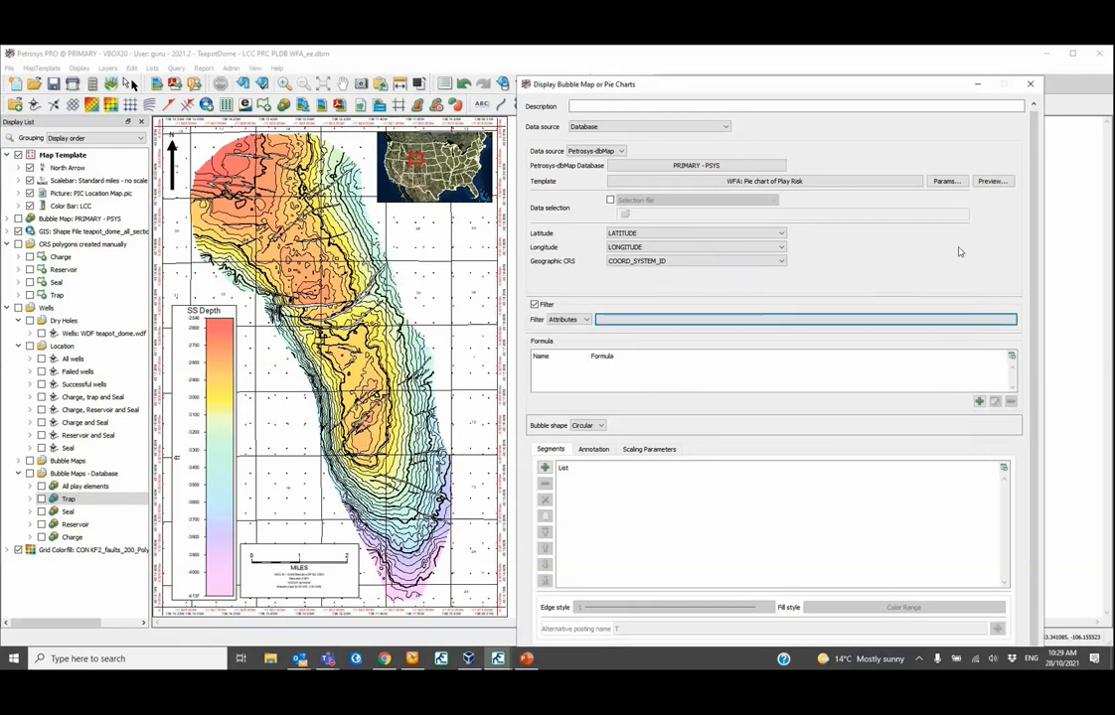
left_click(1031, 82)
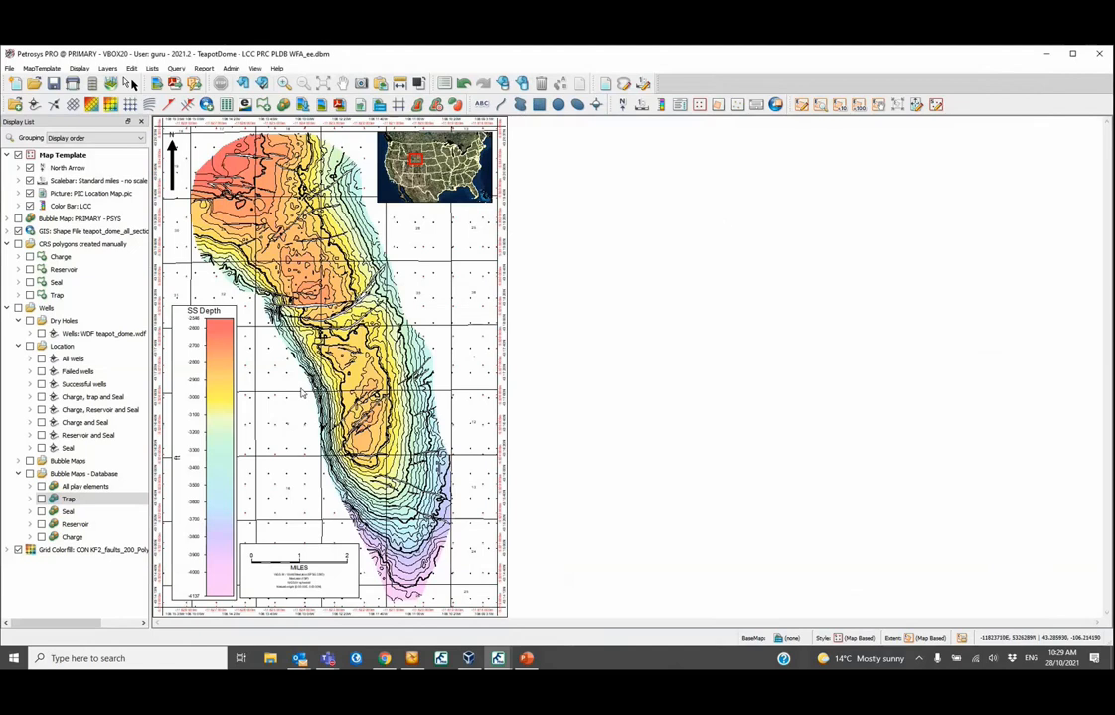
Step: Show the Trap database bubble map, inspect its bubbles up close and open its settings
left_click(41, 499)
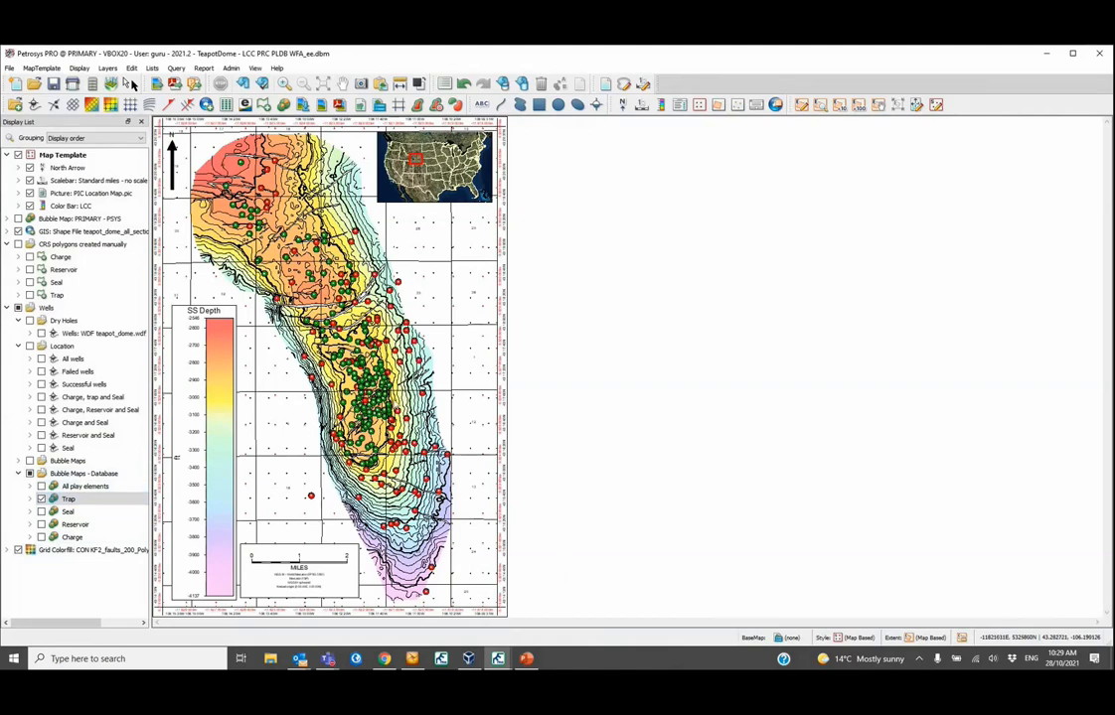
scroll(376, 396, "up", 2)
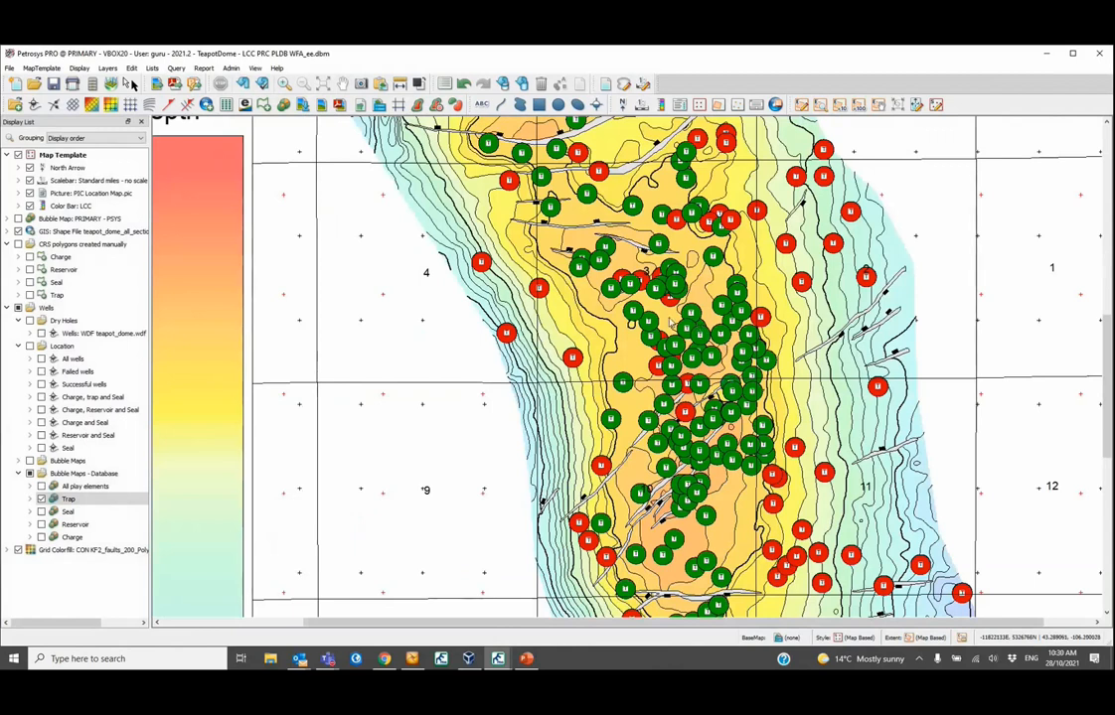
left_click(67, 500)
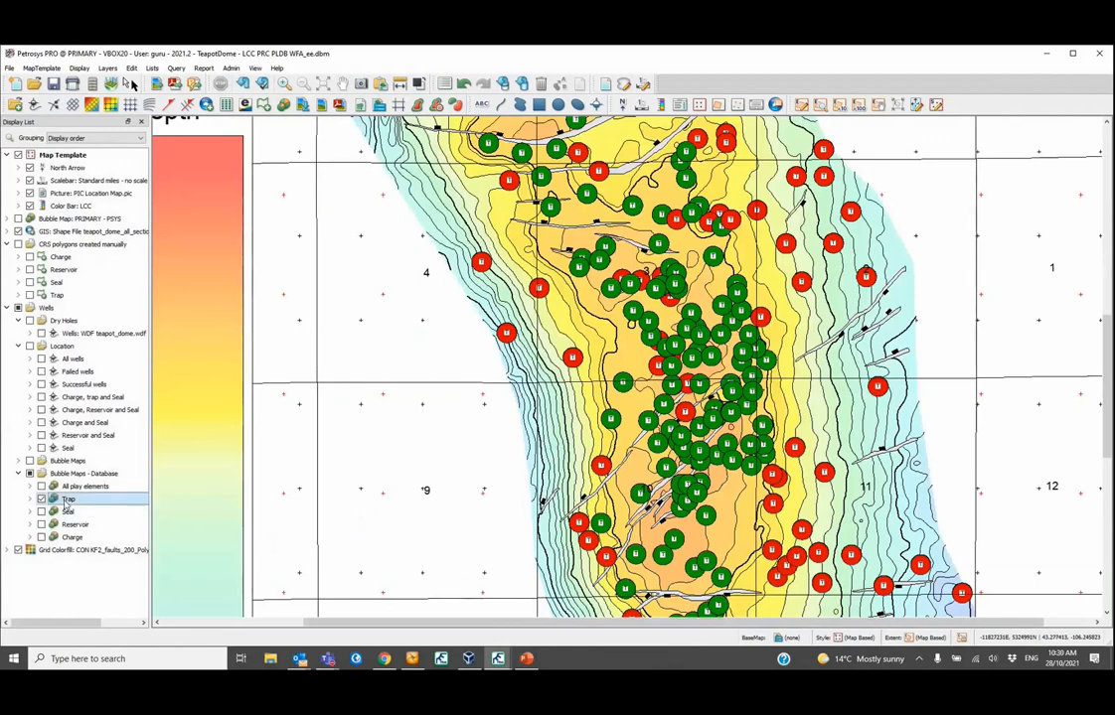
double_click(67, 501)
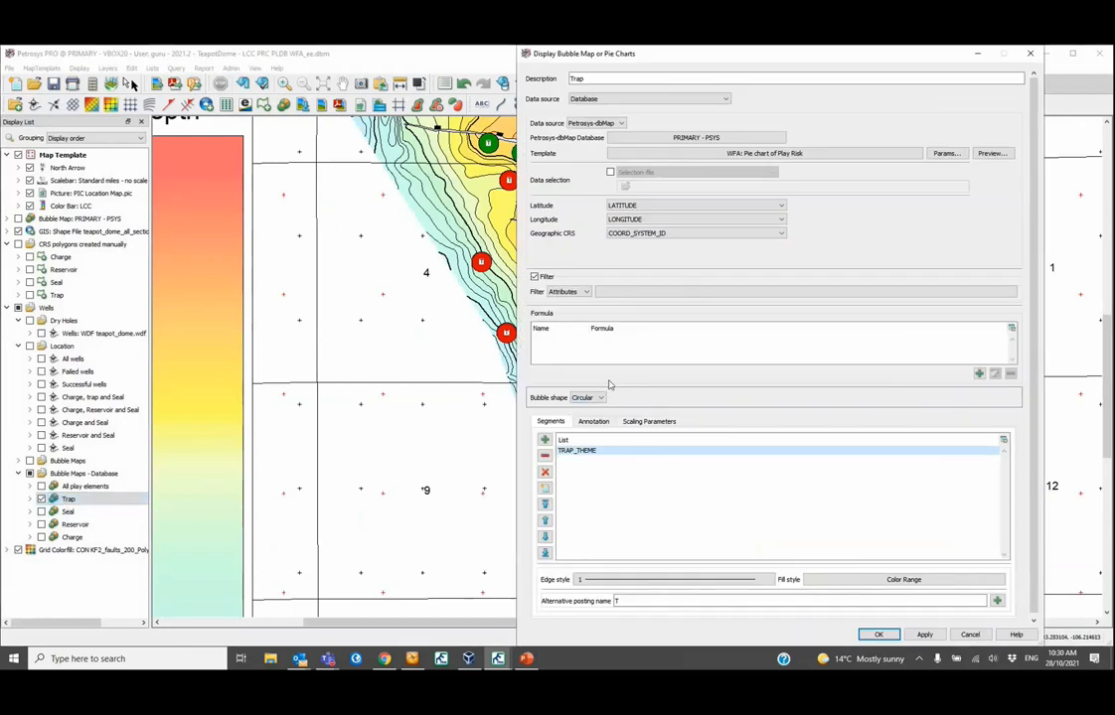
Step: Review the Trap bubble map's available segment attributes and its scaling parameters
double_click(565, 451)
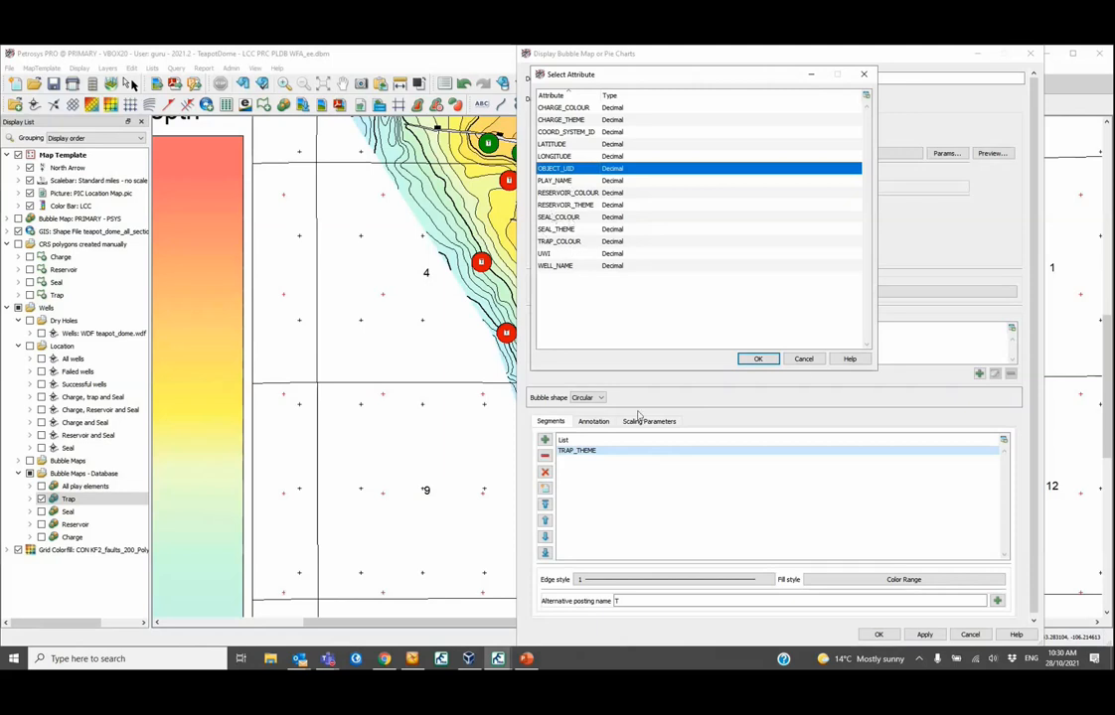
left_click(803, 361)
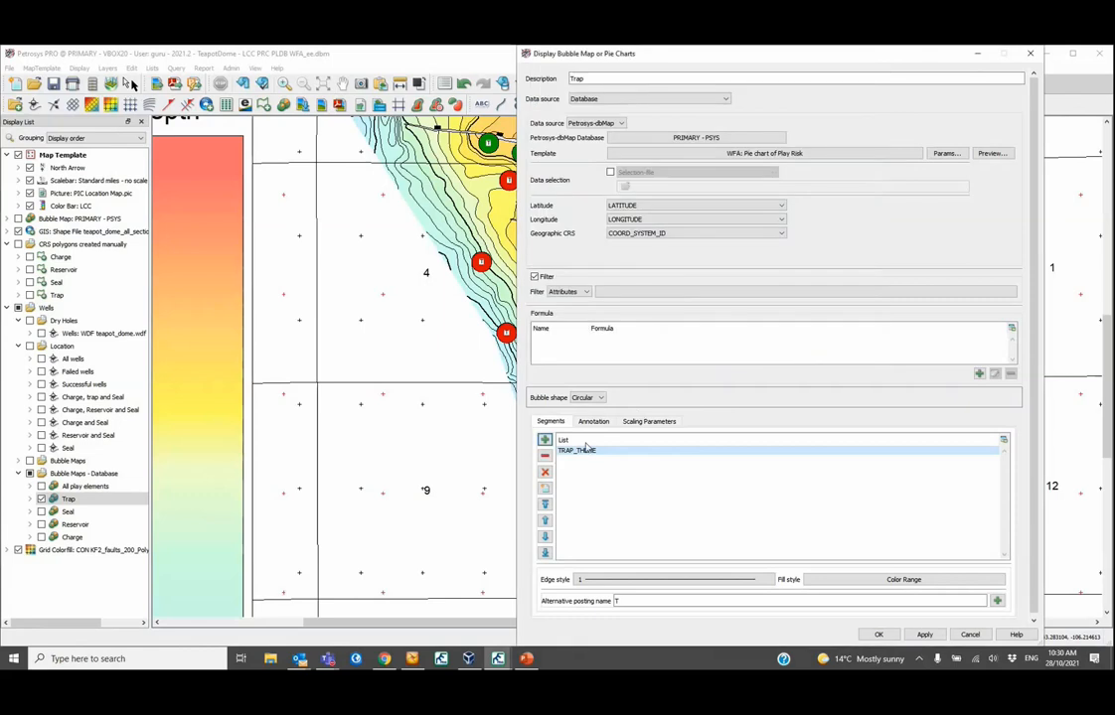
left_click(662, 423)
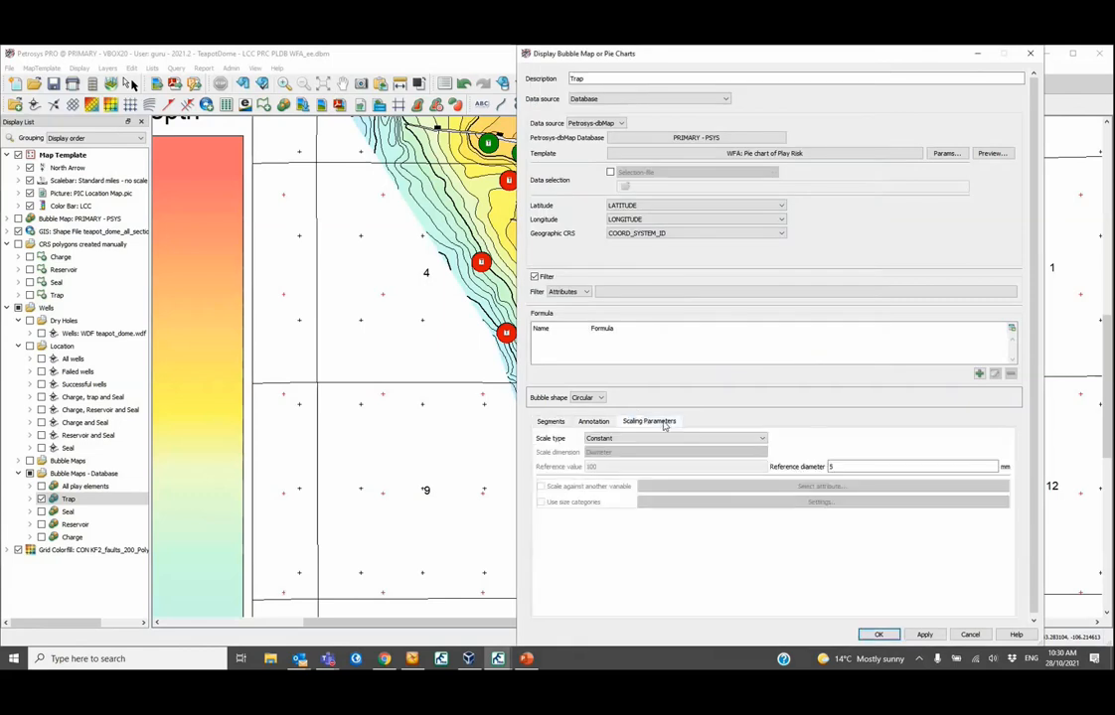
left_click(550, 422)
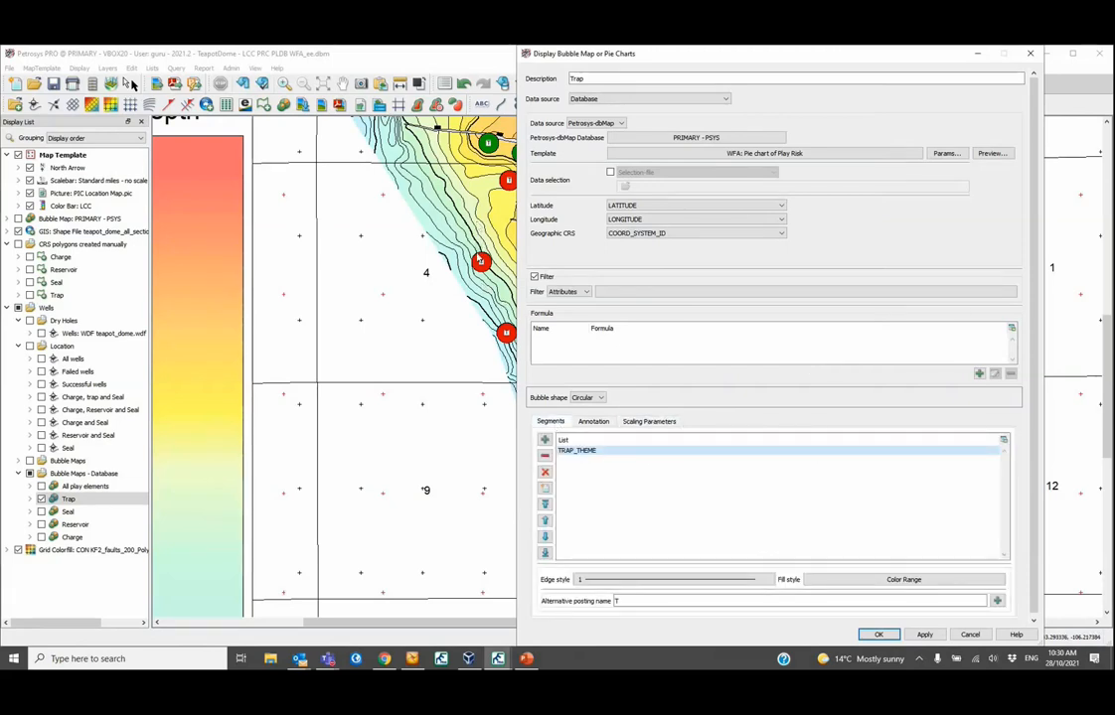
Step: Examine the color range fill of the TRAP_THEME segment and close the Trap bubble map's settings without changes
left_click(882, 586)
left_click(858, 179)
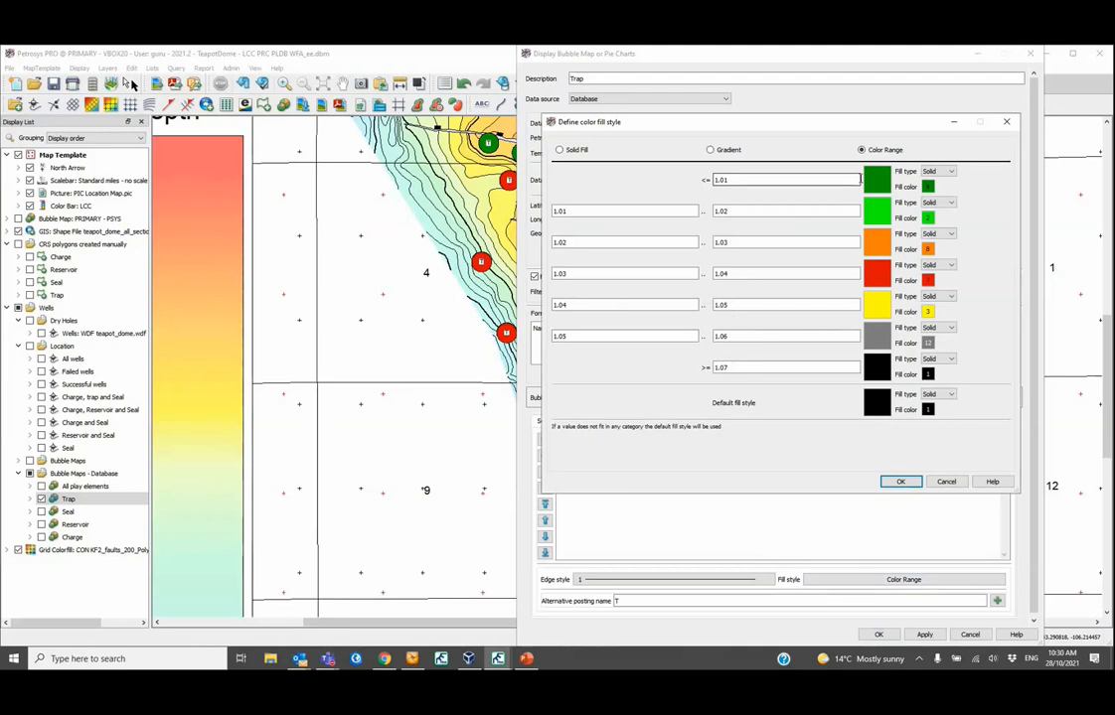
left_click(721, 304)
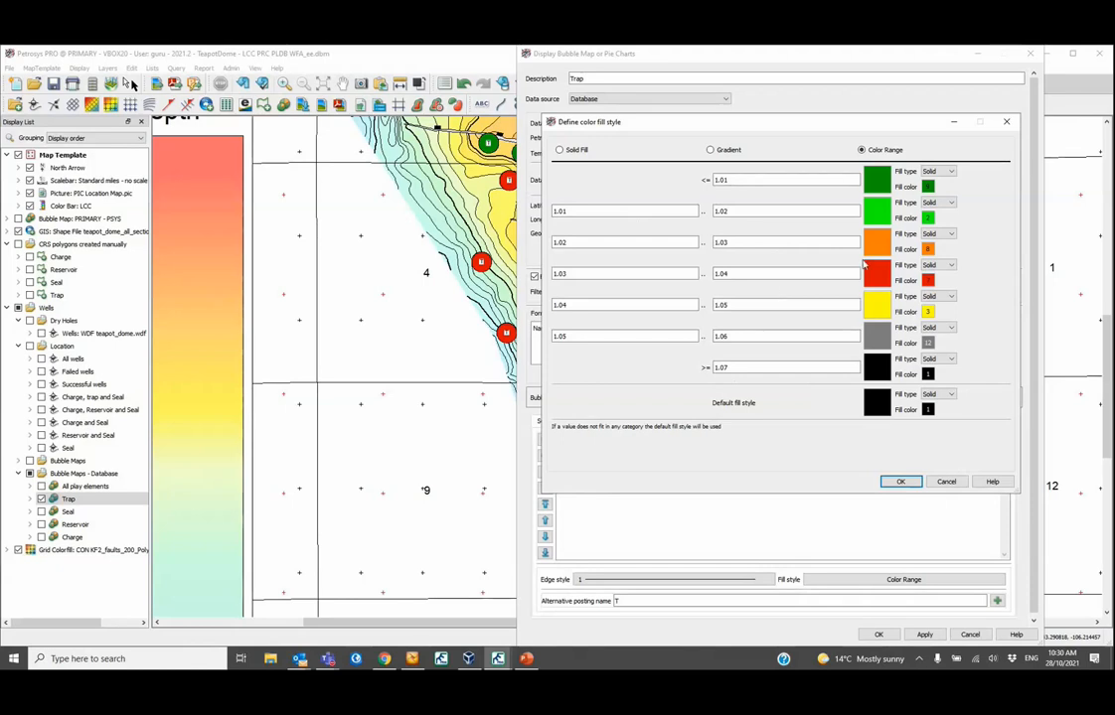
left_click(945, 482)
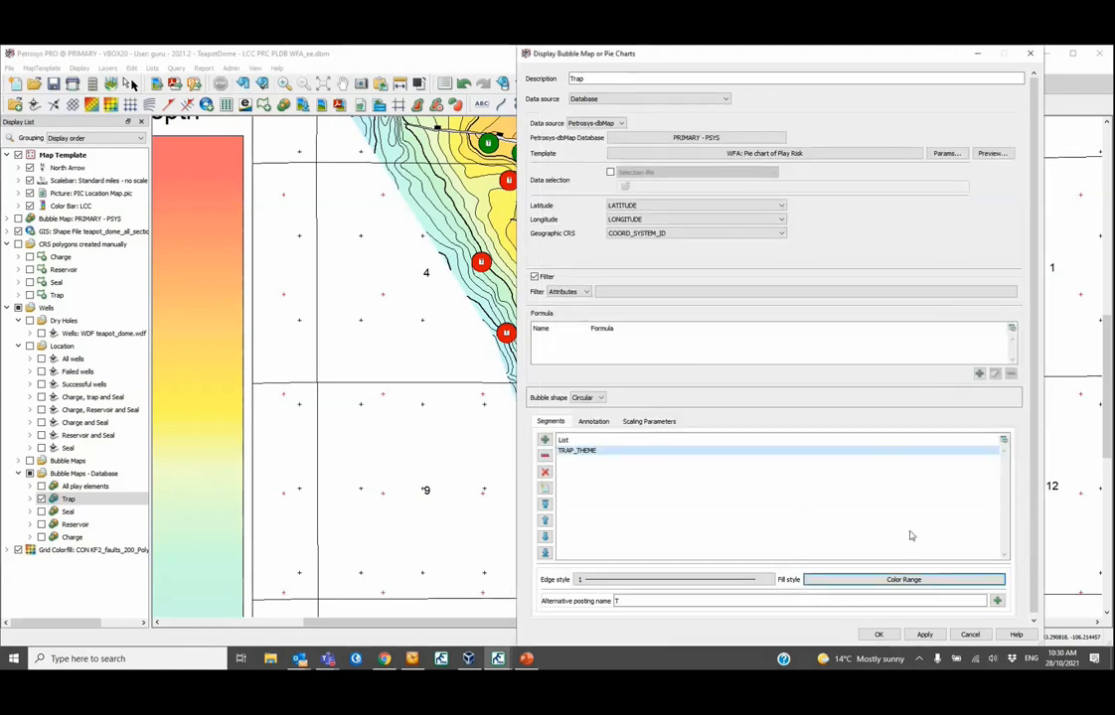
left_click(878, 634)
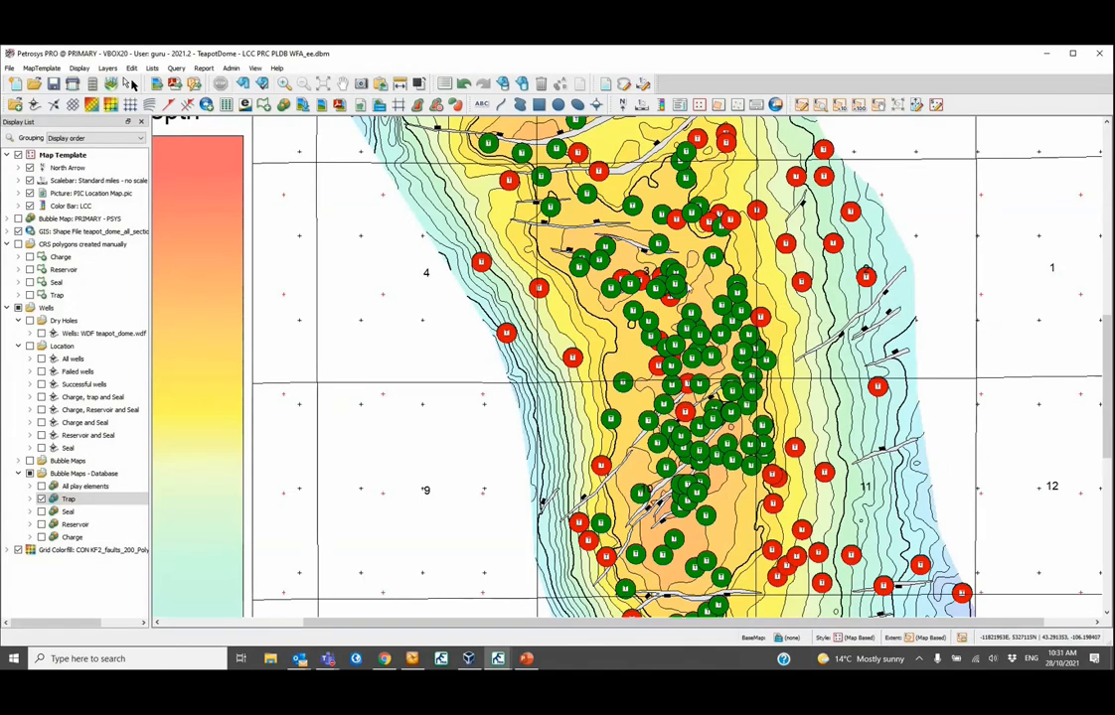
Step: Hide the Trap bubble map in the Bubble Maps - Database group
scroll(411, 283, "down", 2)
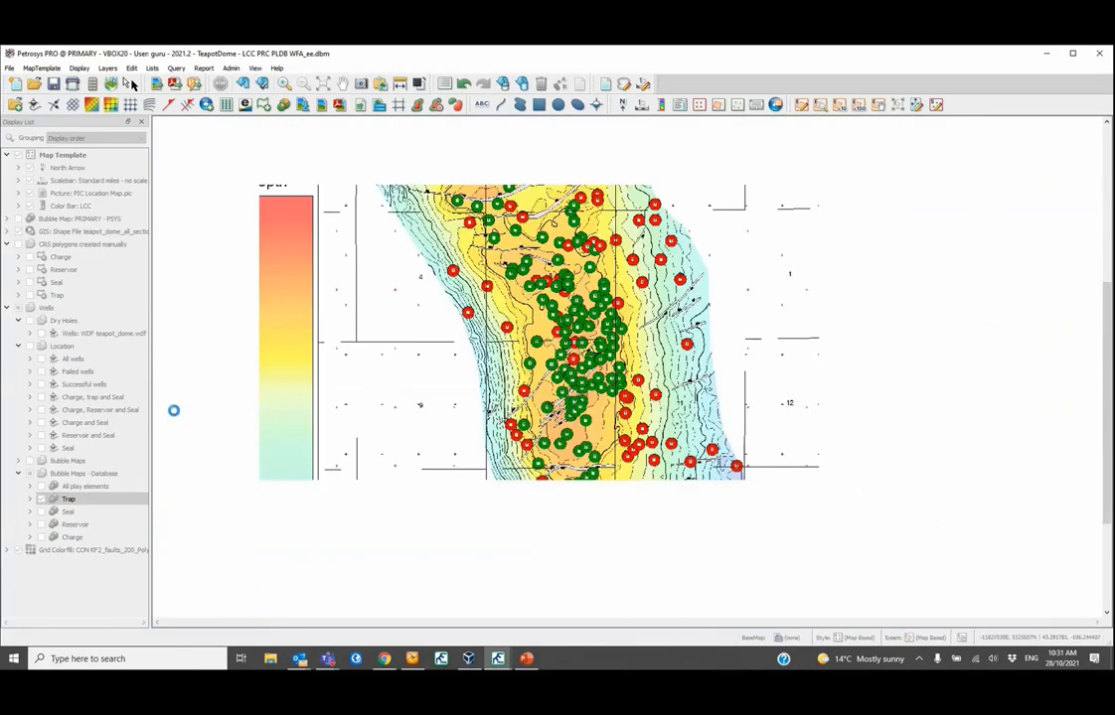
left_click(41, 499)
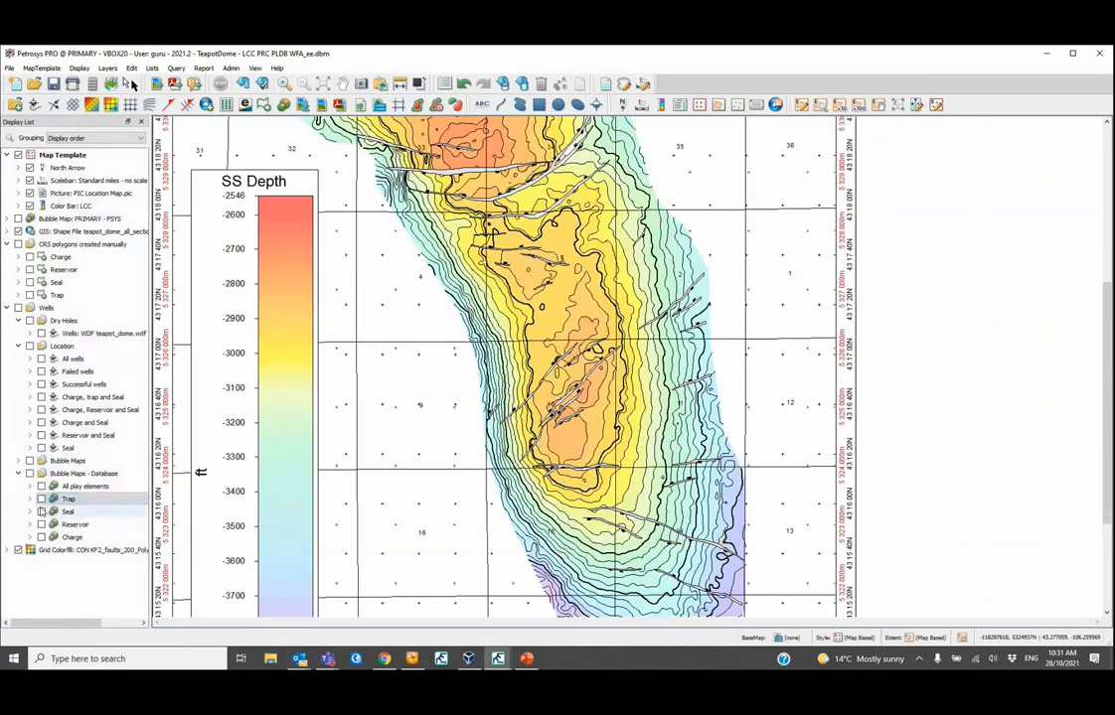
Step: Show the Seal, Reservoir and Charge database bubble maps one at a time to view each element's play risk
left_click(41, 512)
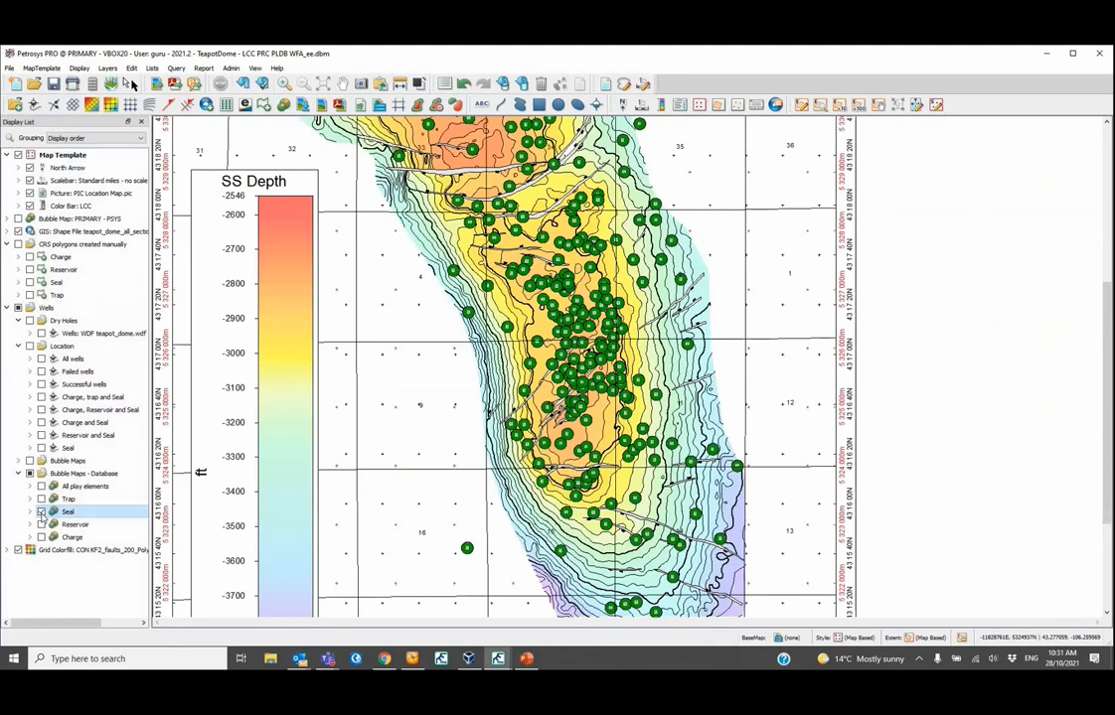
left_click(41, 512)
left_click(41, 525)
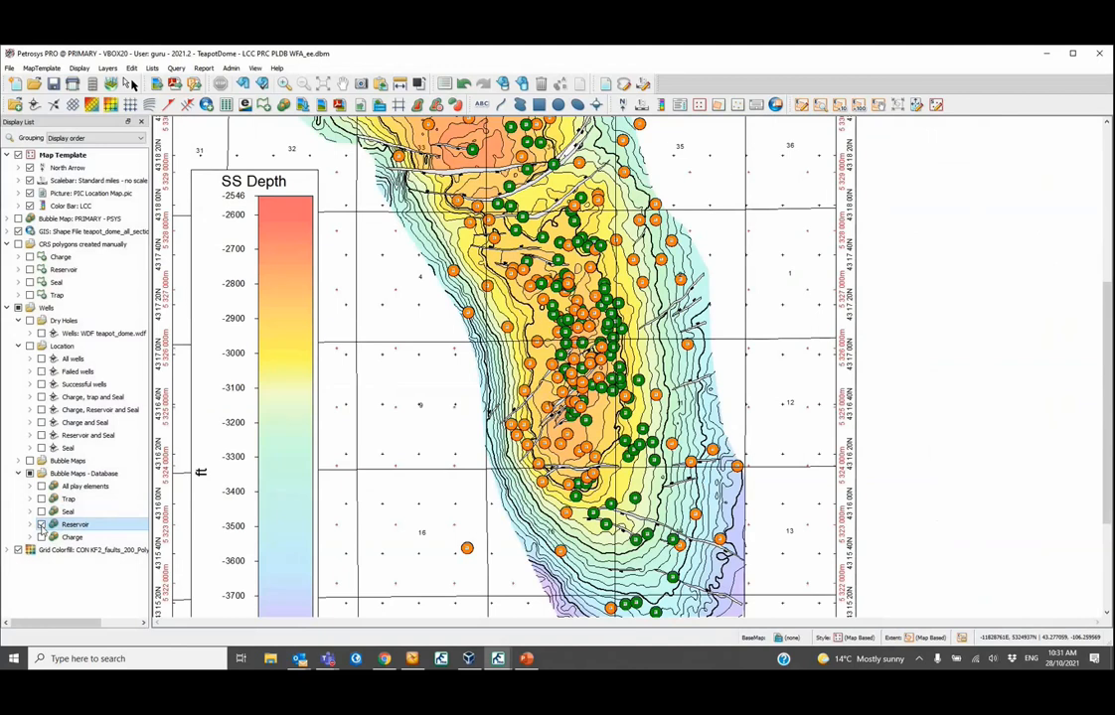
left_click(40, 525)
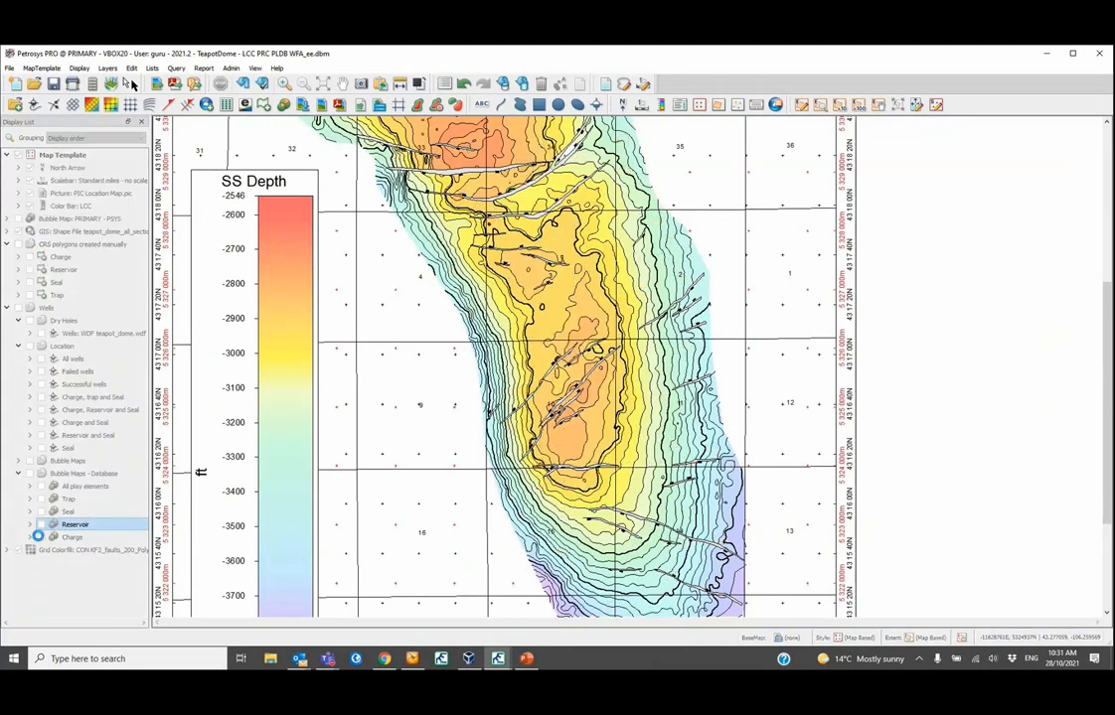
left_click(38, 536)
left_click(132, 85)
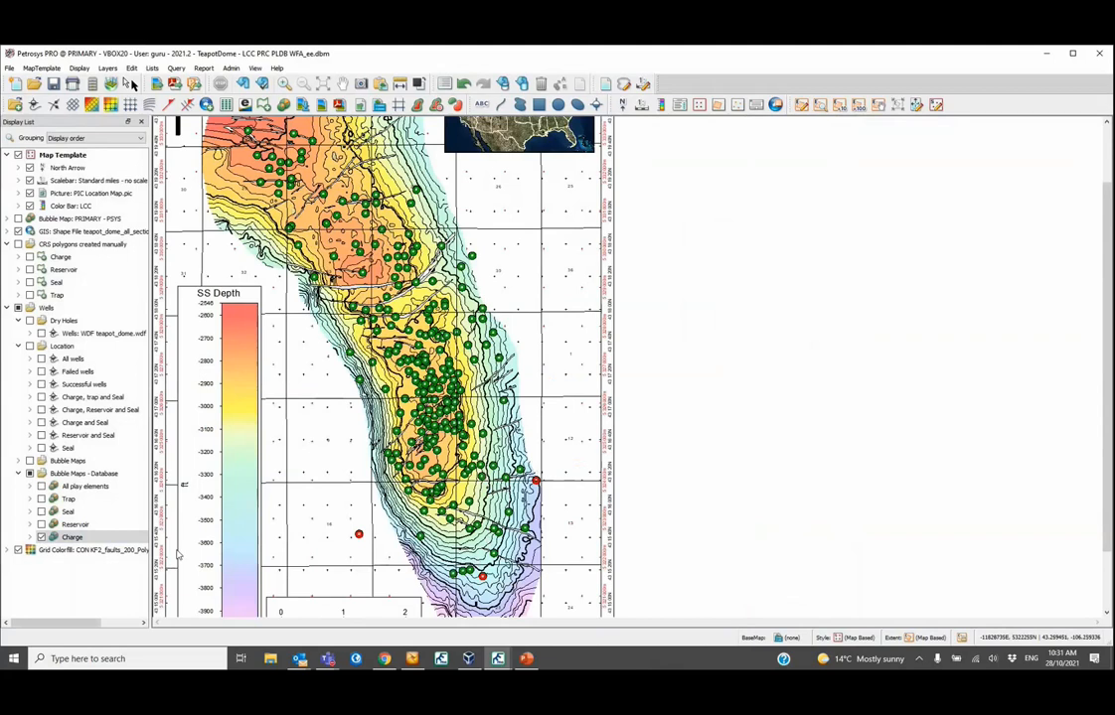
Step: Hide the Charge bubble map and show the All play elements pie charts in the Bubble Maps - Database group
left_click(42, 498)
left_click(42, 486)
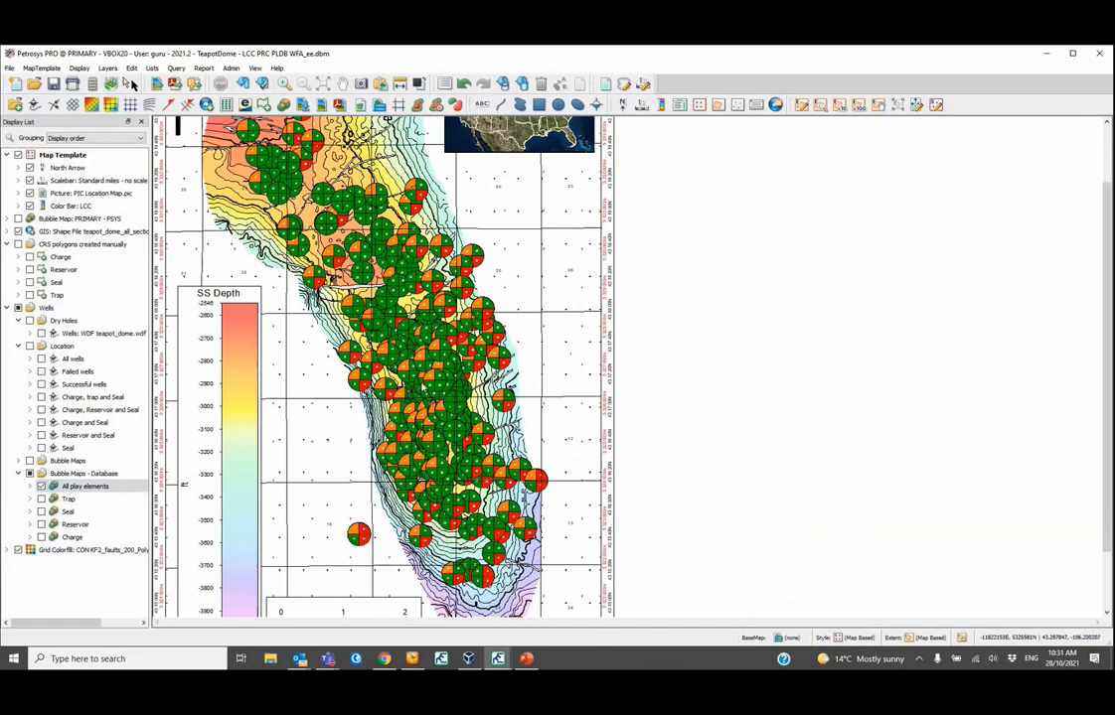
scroll(457, 348, "up", 2)
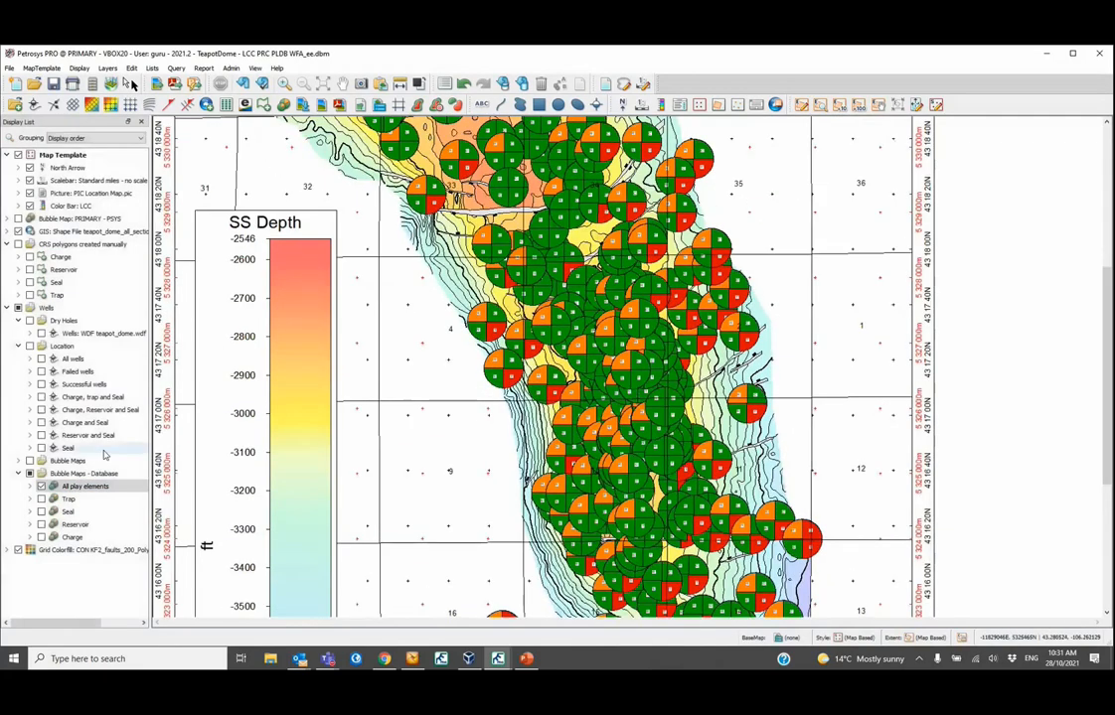
Step: Set the bubble size in the All play elements map's scaling parameters to 10 and apply it
double_click(87, 486)
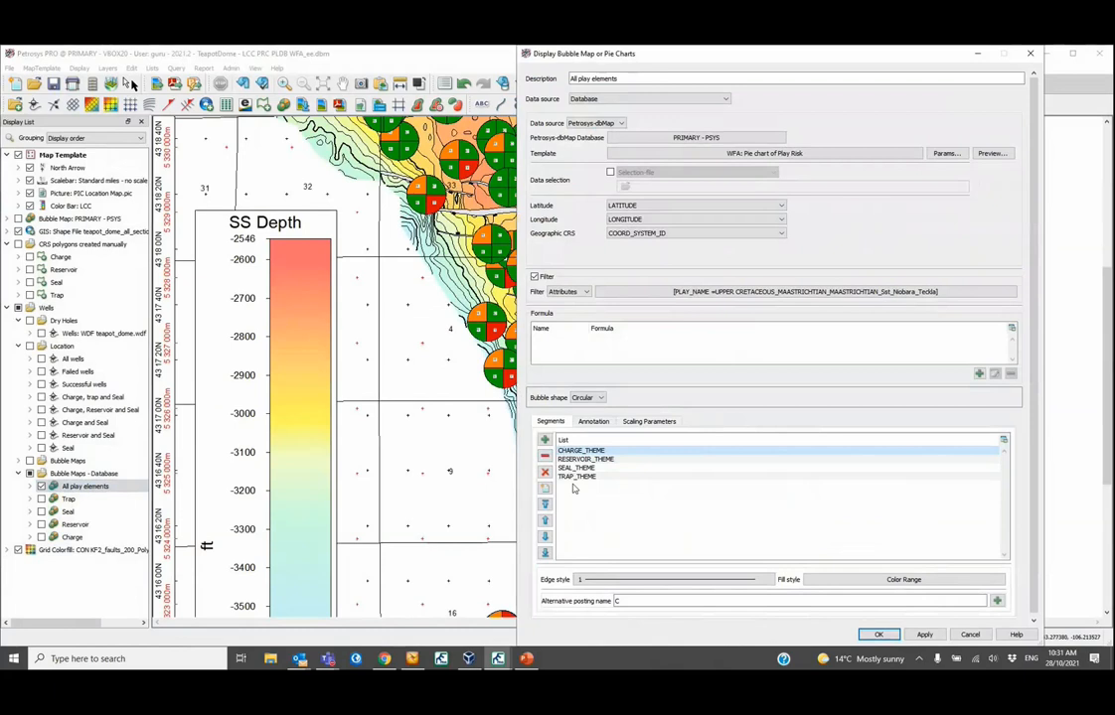
left_click(636, 424)
left_click_drag(837, 467, 816, 466)
type("10")
key("Return")
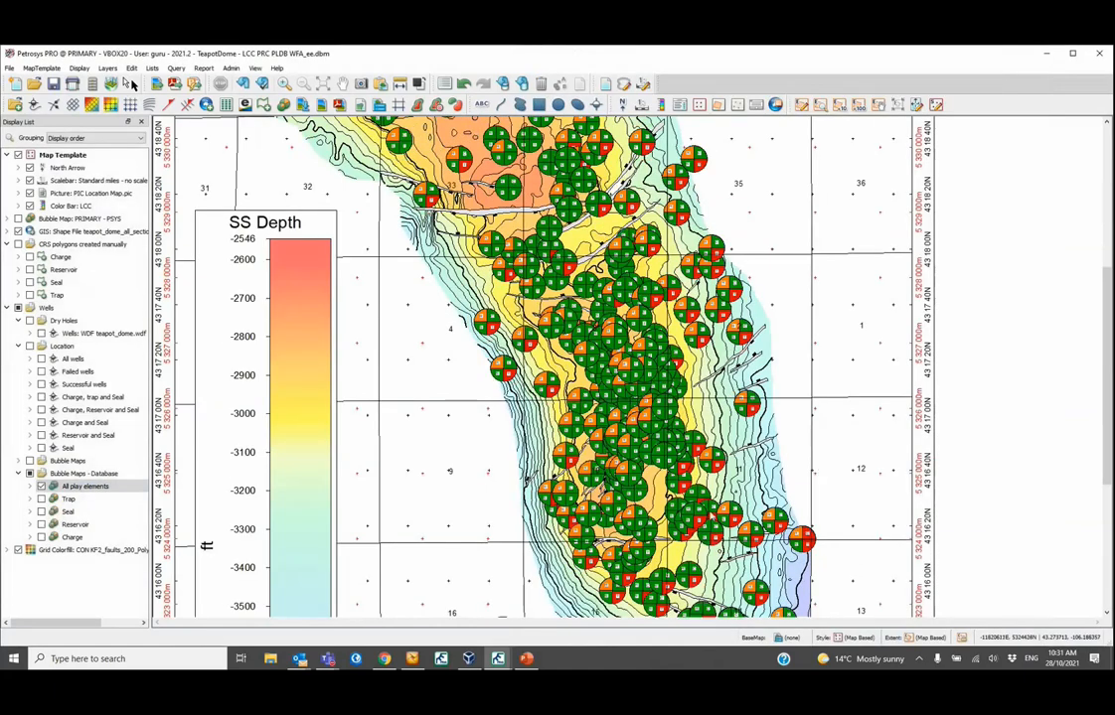
Step: View the resized play-risk pie charts across the full TeapotDome map and switch to the PowerPoint presentation
scroll(626, 445, "up", 5)
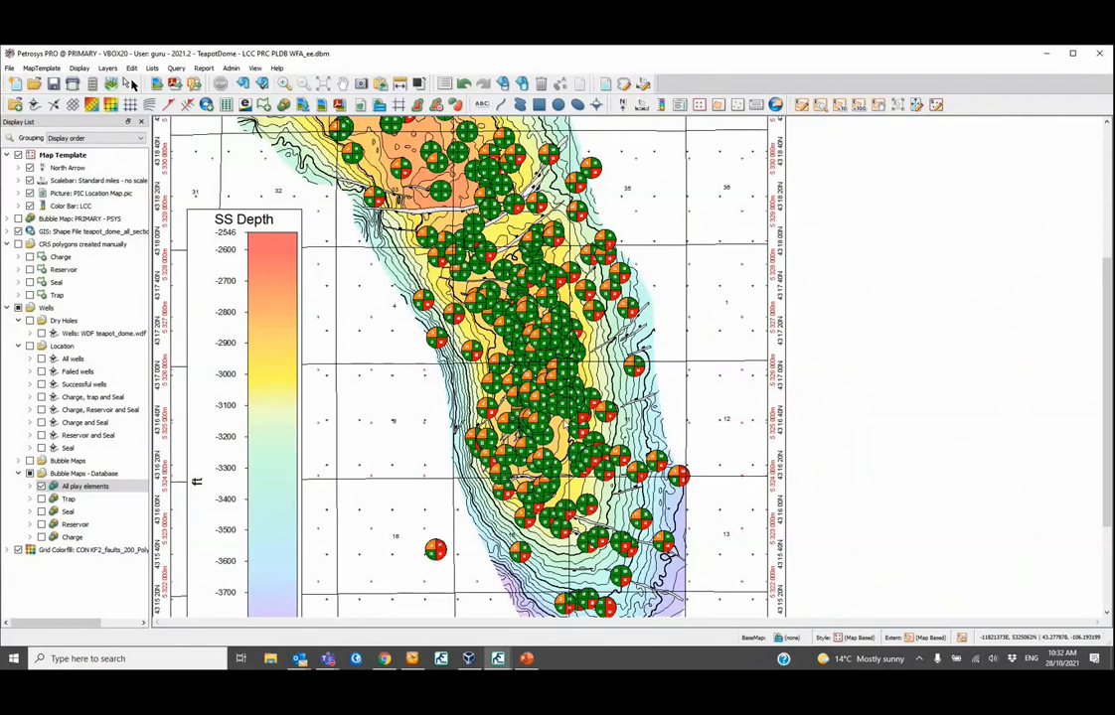
left_click(132, 85)
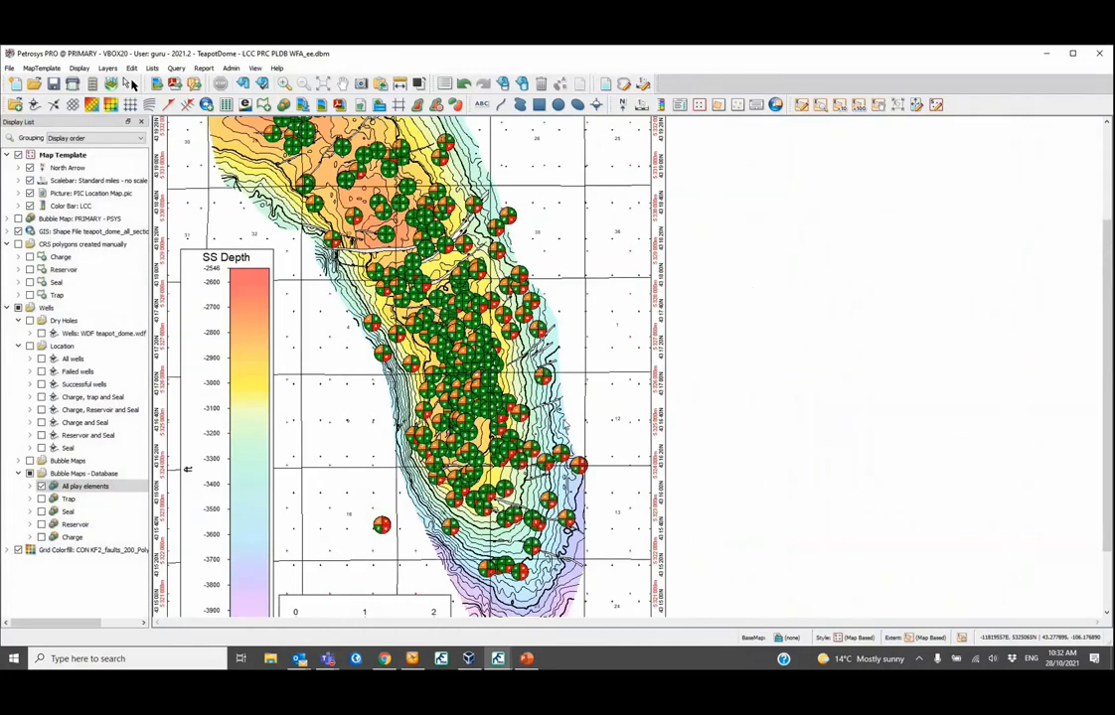
left_click(132, 85)
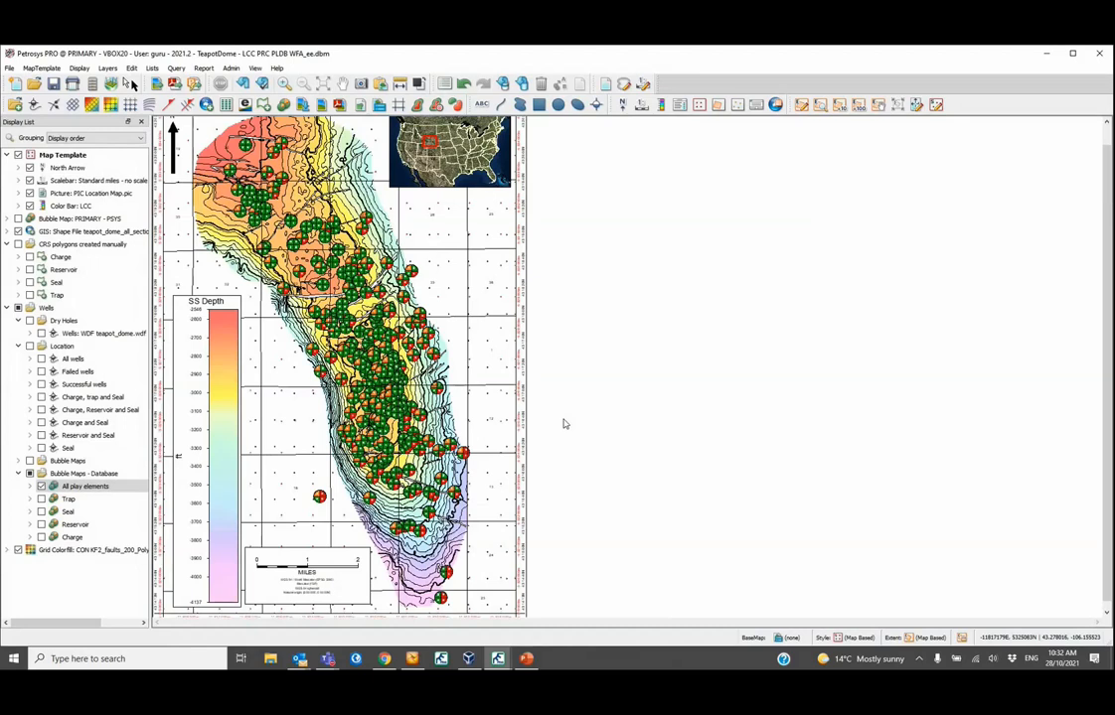
left_click(528, 659)
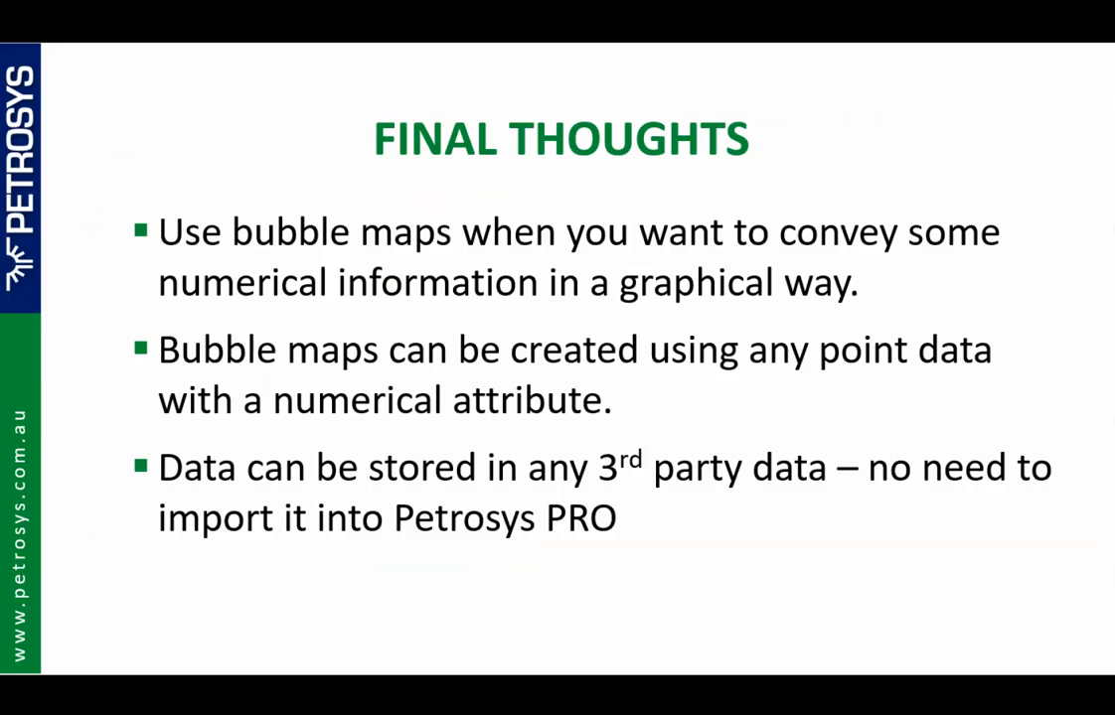